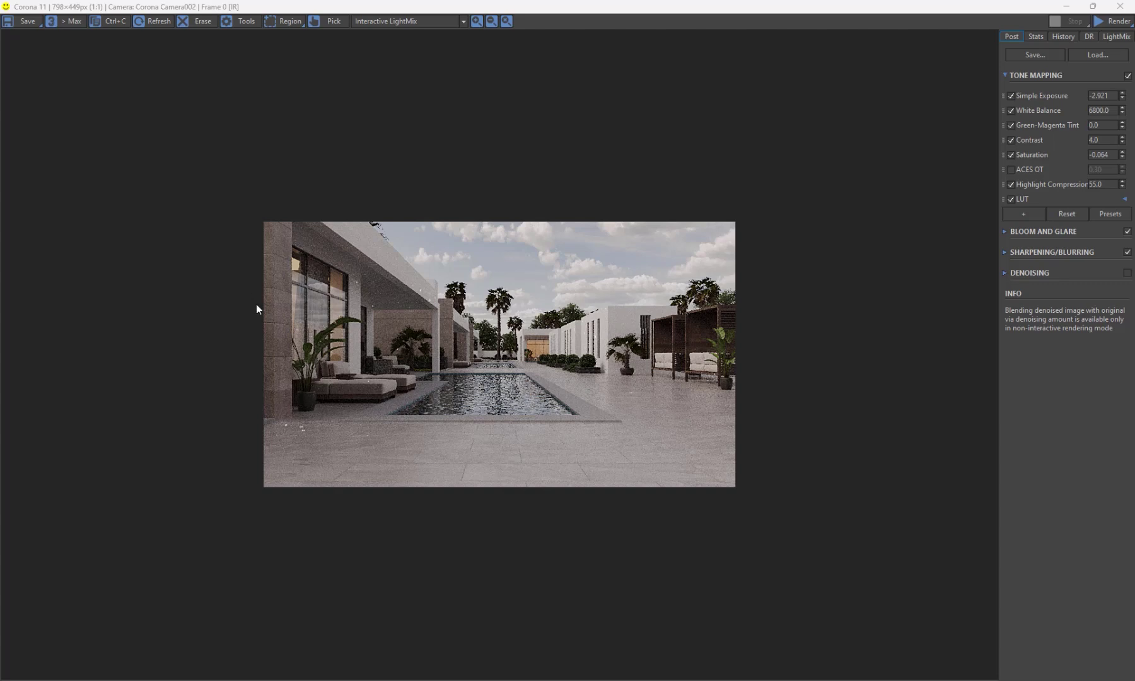
Inspect the pool terrace render up close and return to the 3ds Max modelling scene
scroll(473, 360, up, 2)
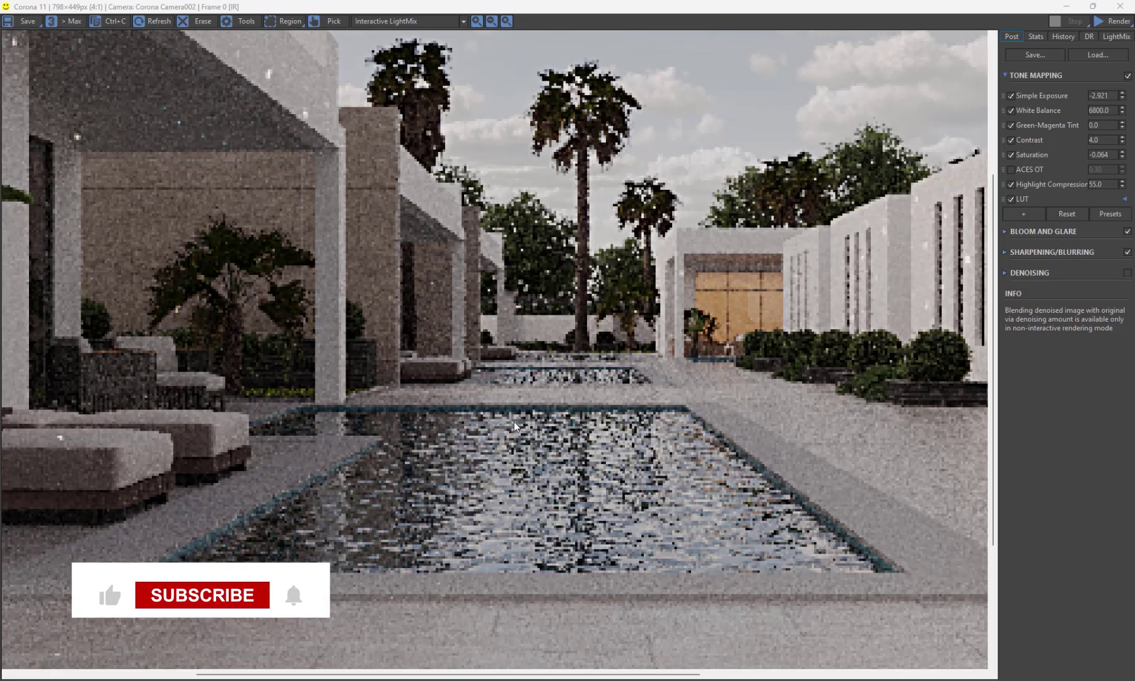
scroll(511, 478, down, 1)
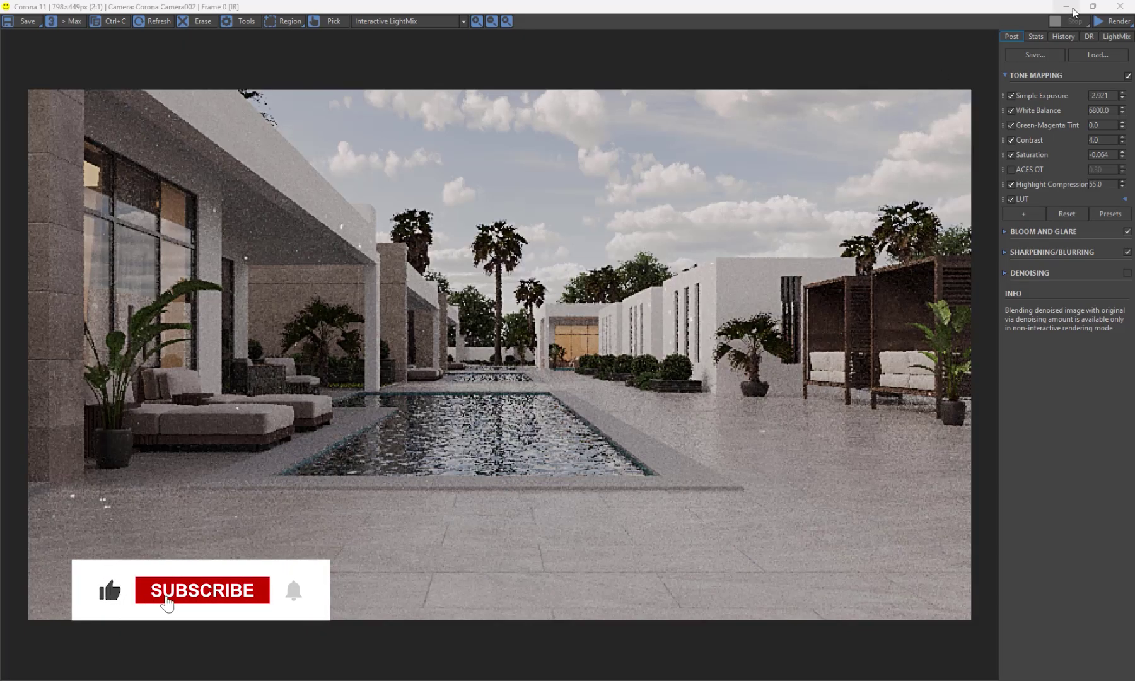
click(1066, 6)
Draw a plane about 13775 mm long and 5285 mm wide over the empty L-shaped pool beside the villa in top view
scroll(398, 349, up, 4)
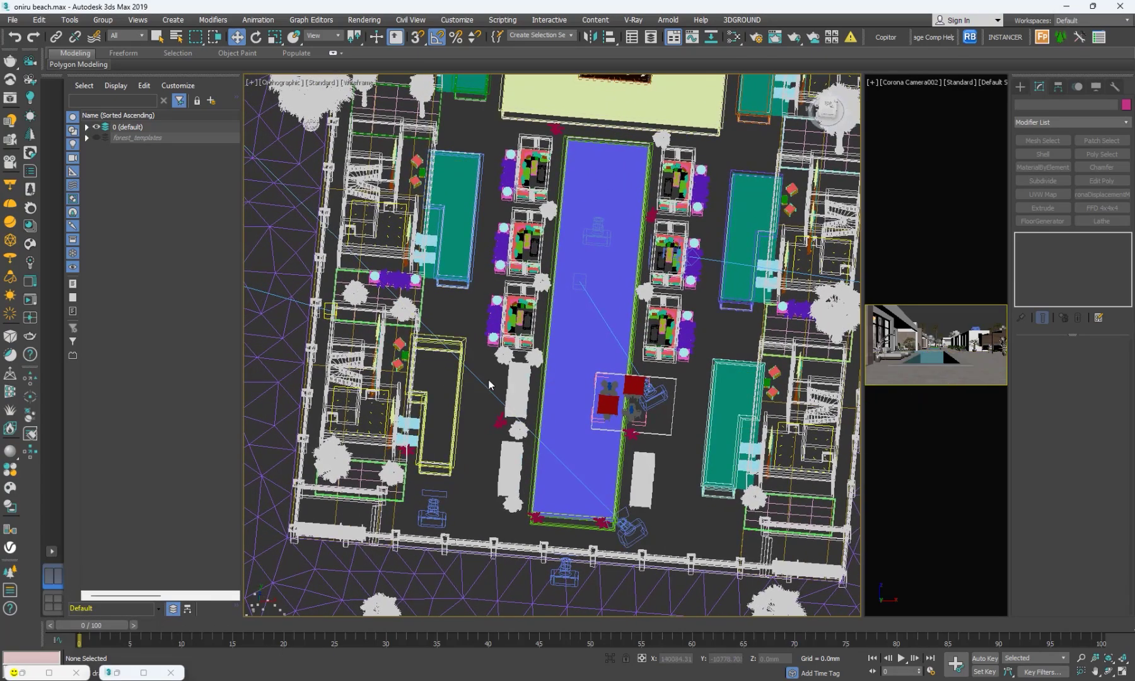
alt+middle_drag(508, 400, 372, 285)
scroll(441, 328, up, 2)
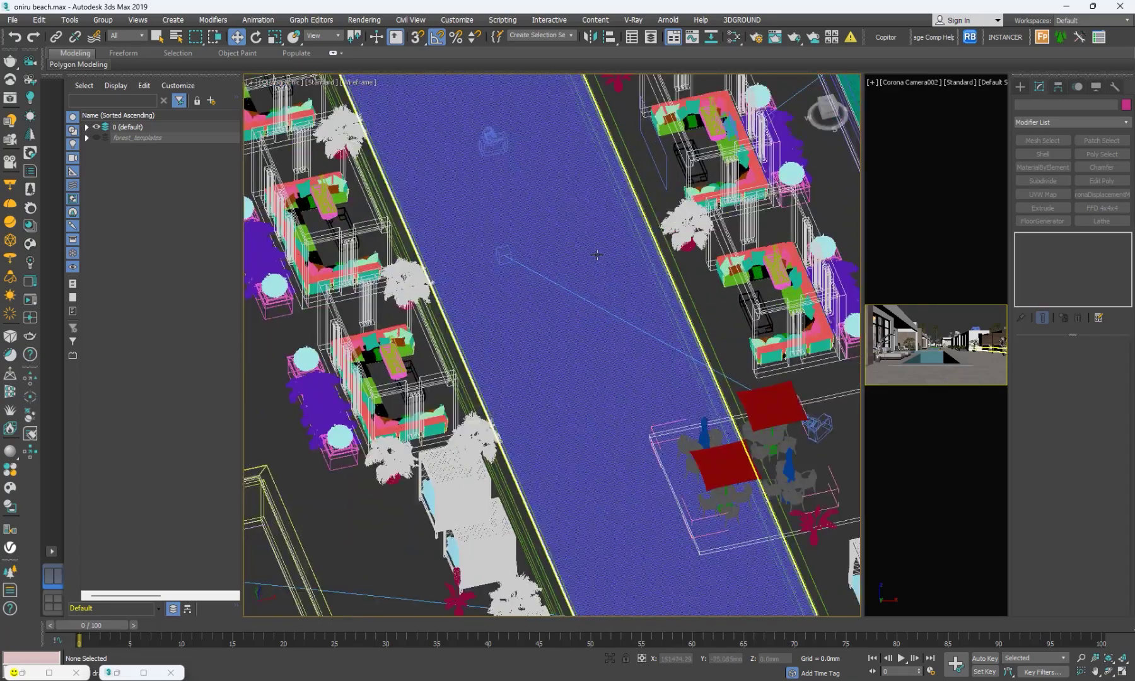
scroll(507, 373, down, 4)
scroll(507, 374, up, 6)
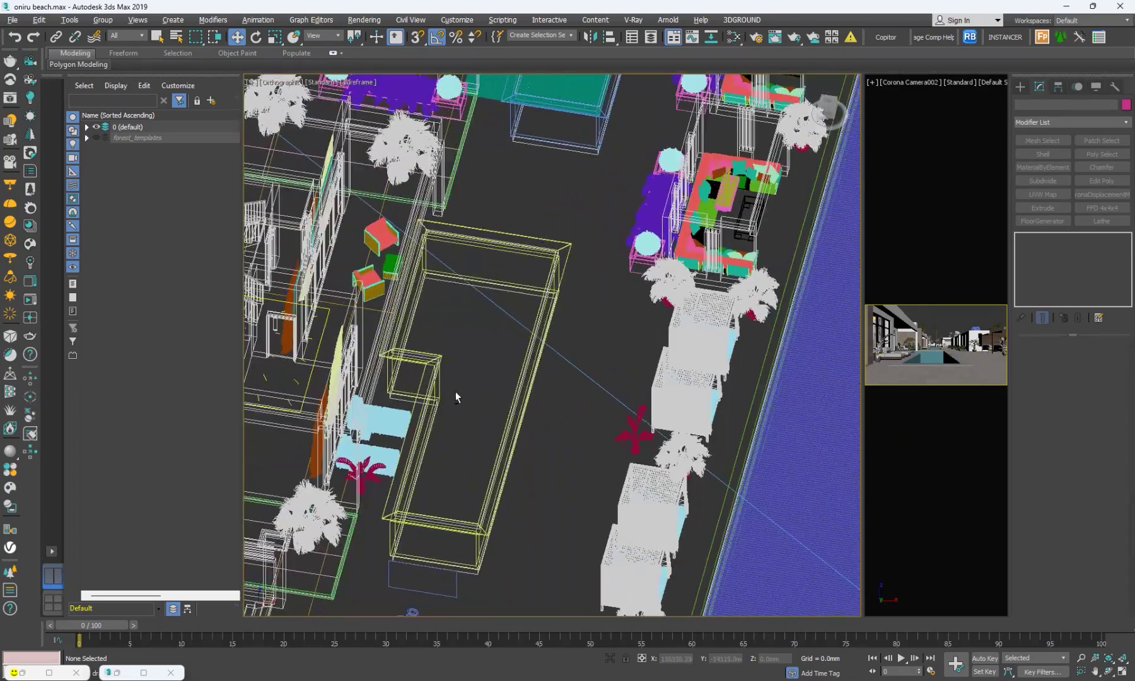
mouse_move(461, 393)
alt+middle_down()
mouse_move(458, 411)
mouse_move(443, 400)
mouse_move(467, 395)
alt+middle_up()
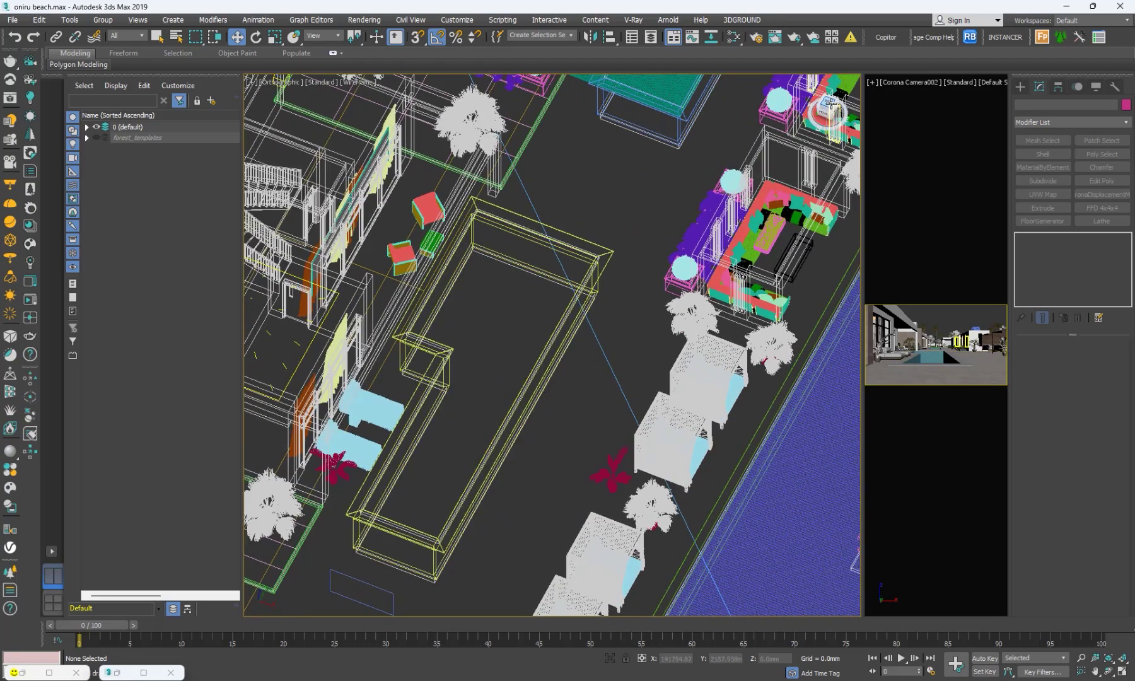
click(831, 101)
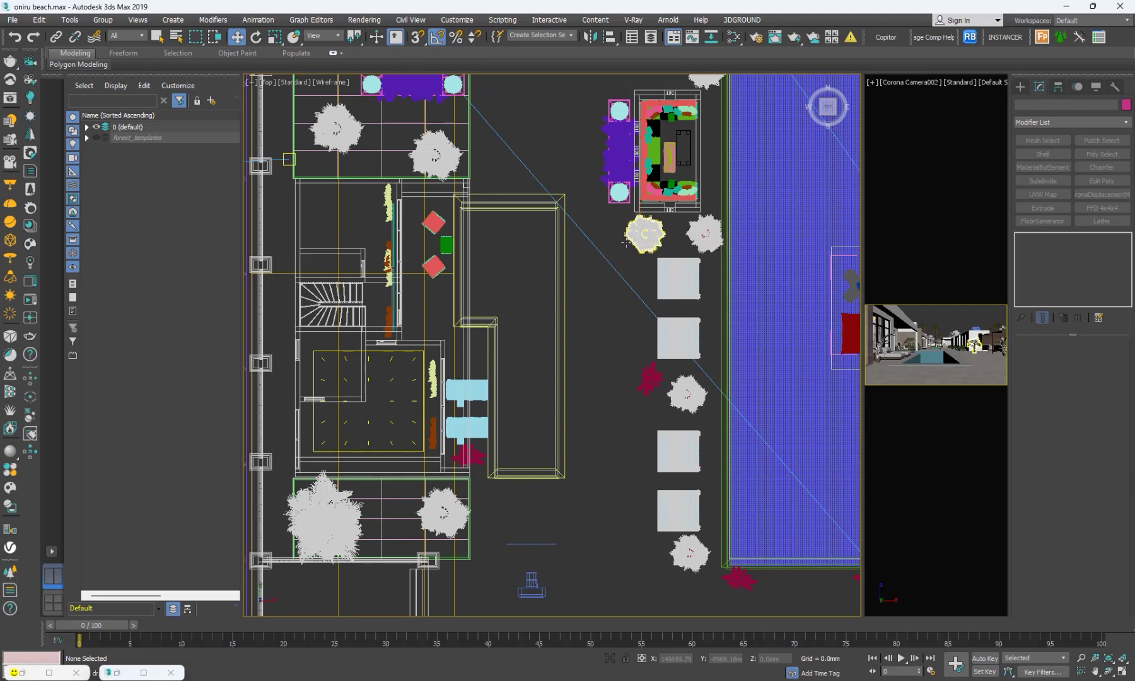
click(1020, 88)
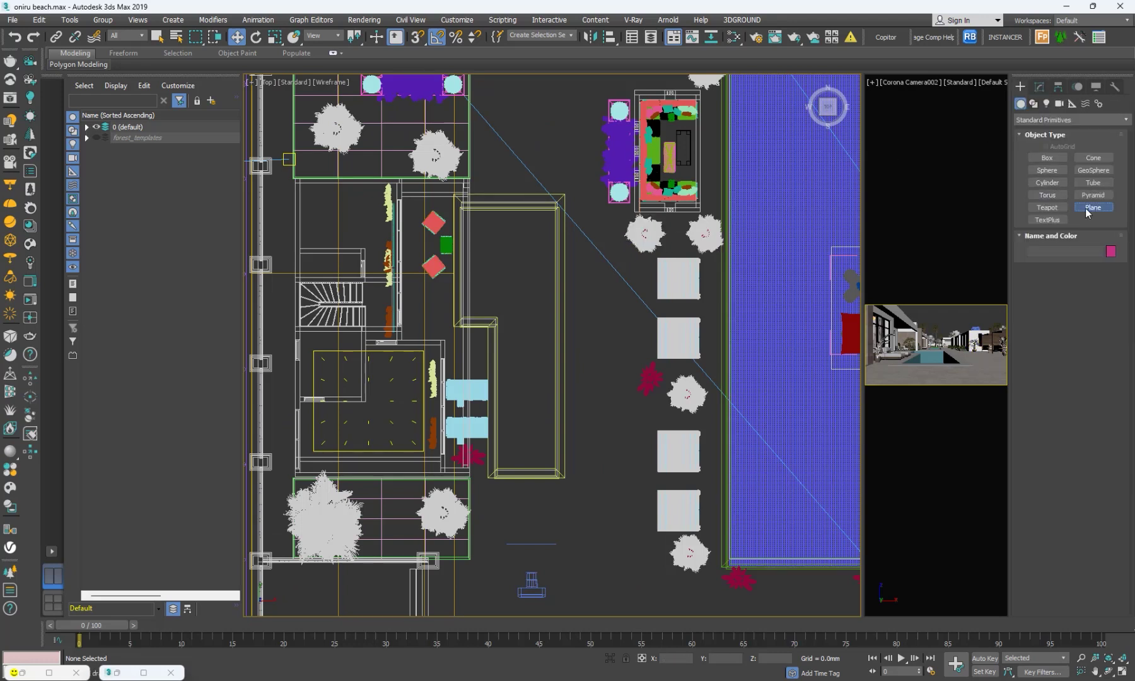
click(1085, 208)
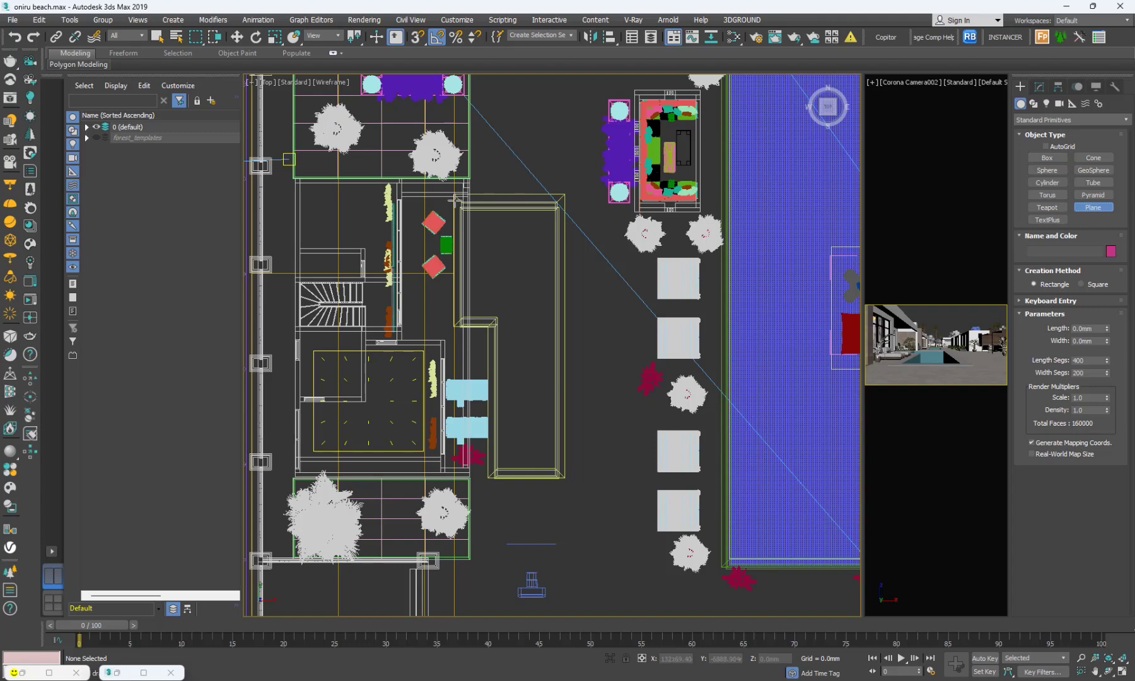
drag(455, 201, 566, 480)
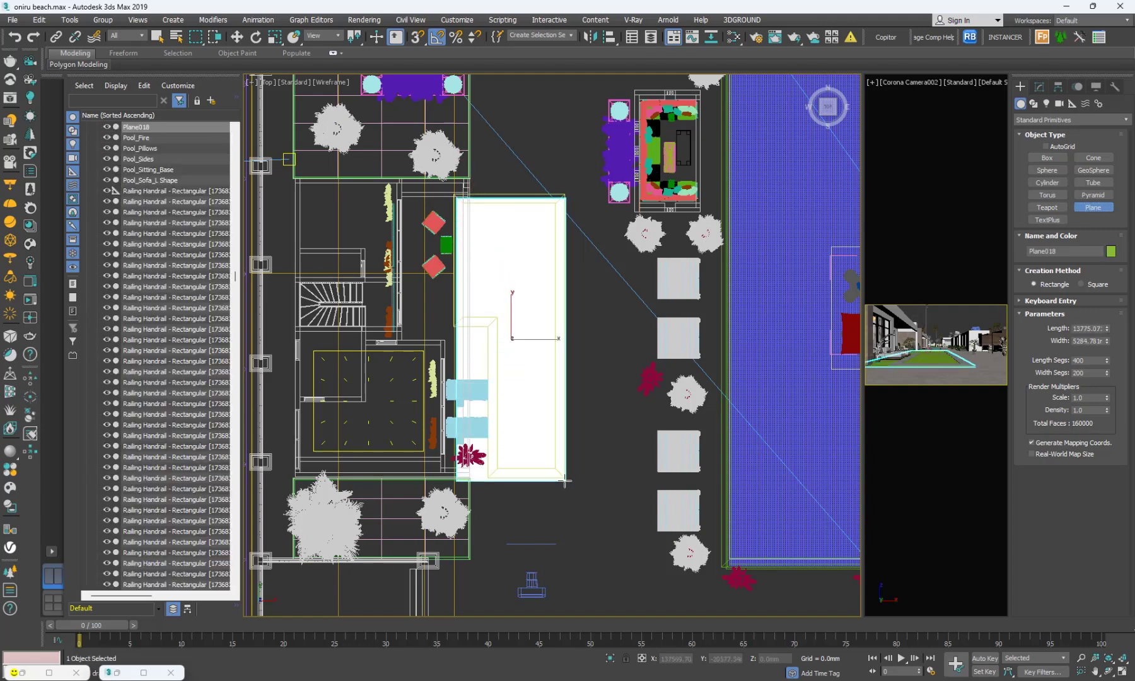
click(238, 37)
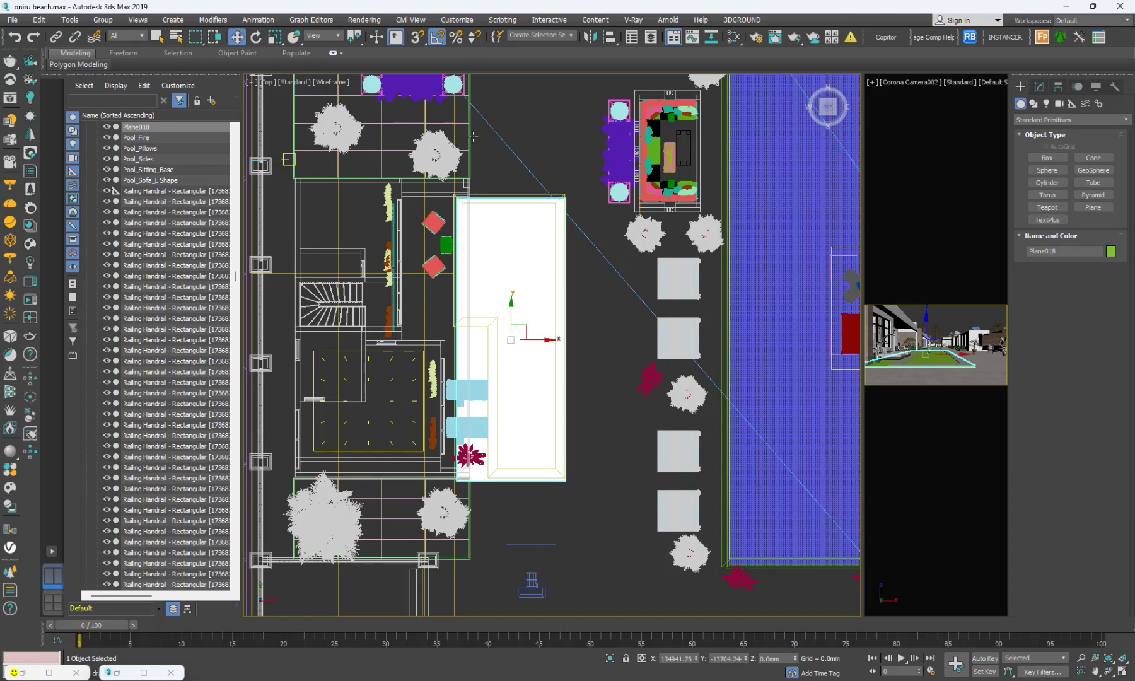
Set both the length and width segments of the pool plane to 1
click(1040, 86)
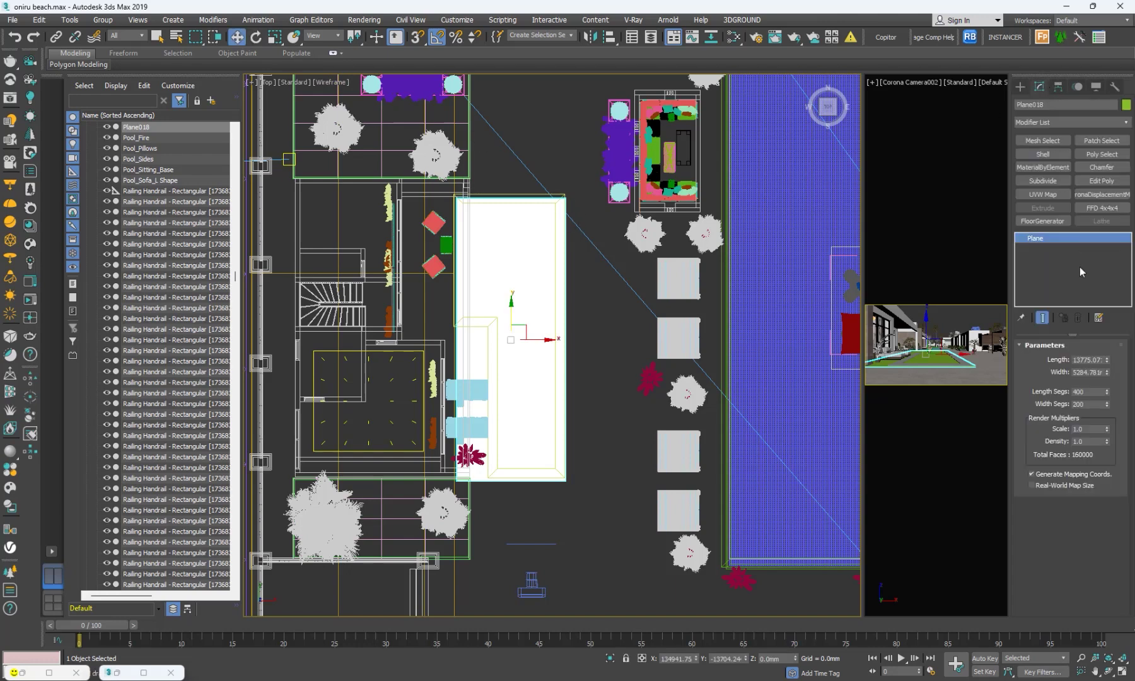
click(1082, 393)
text(1)
click(1083, 403)
text(1)
key(Return)
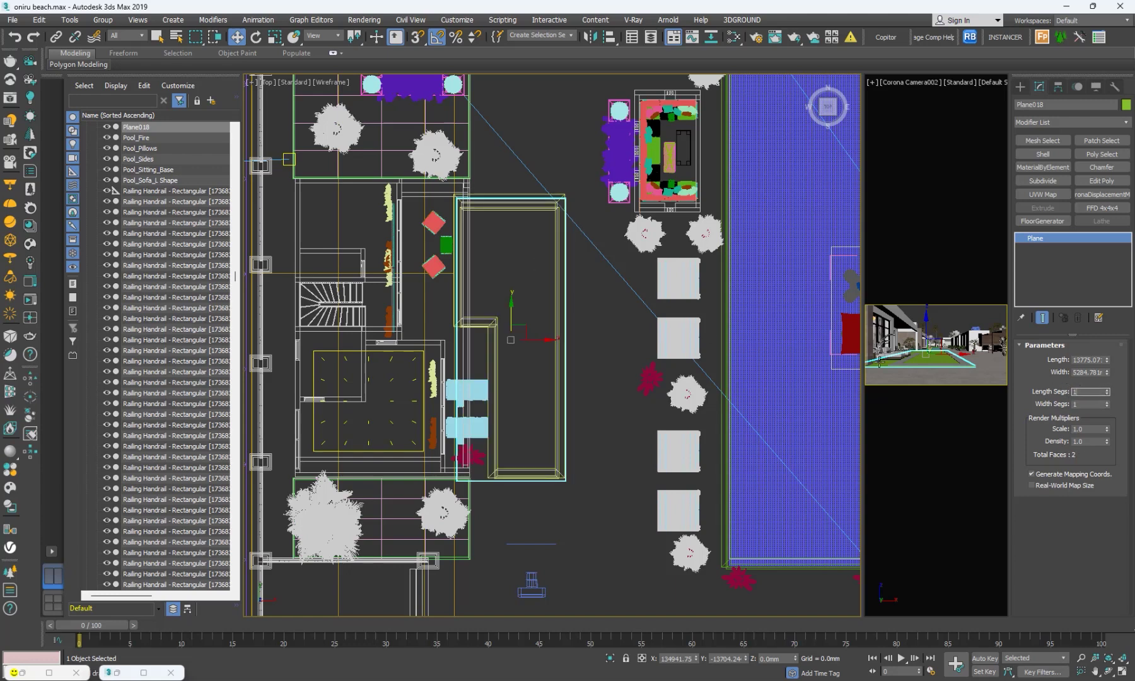
Set the pool plane's length segments to 400 and width segments to 200
click(1020, 88)
click(1040, 88)
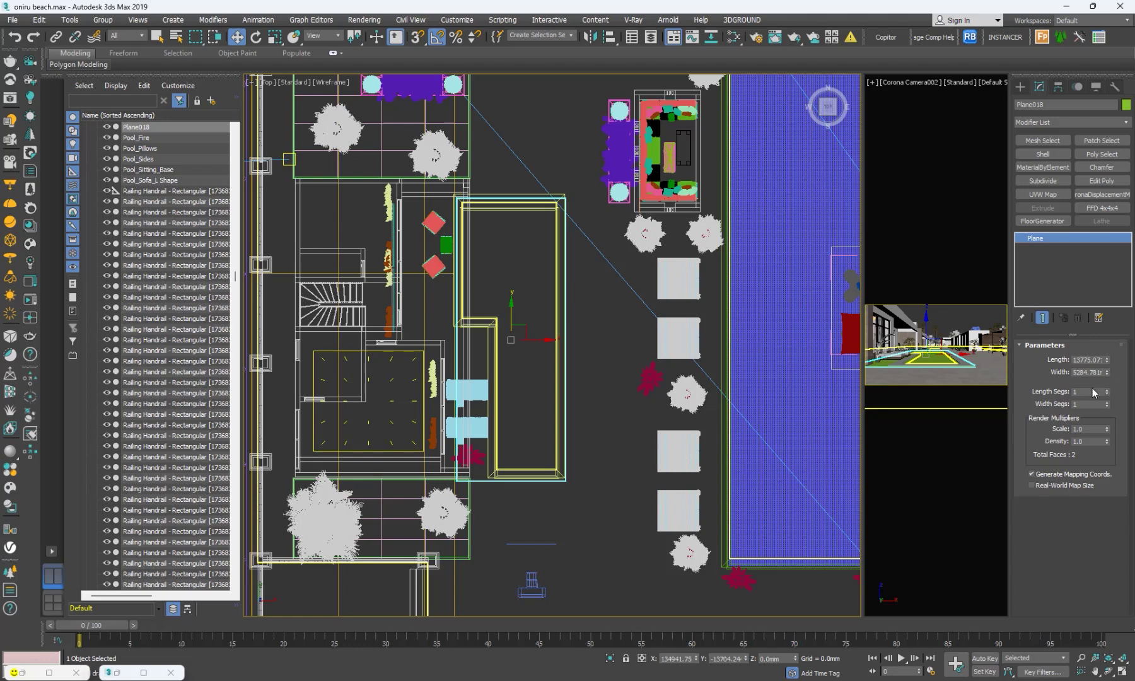
click(1085, 391)
text(400)
click(1086, 404)
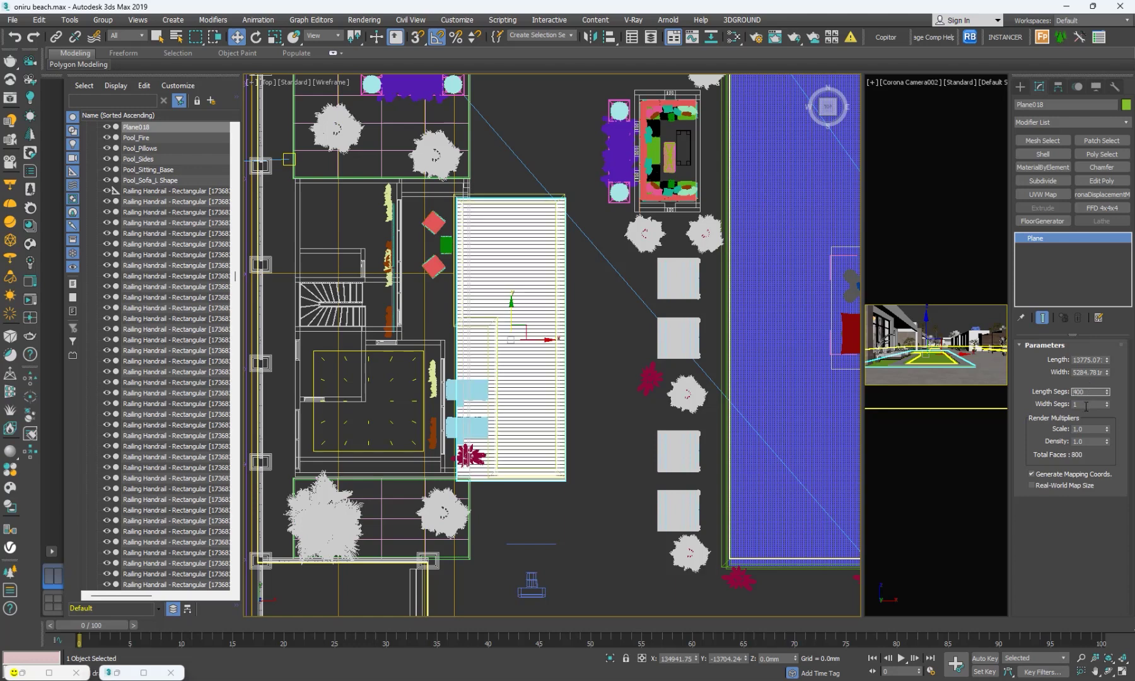
double_click(1086, 404)
text(200)
click(1087, 392)
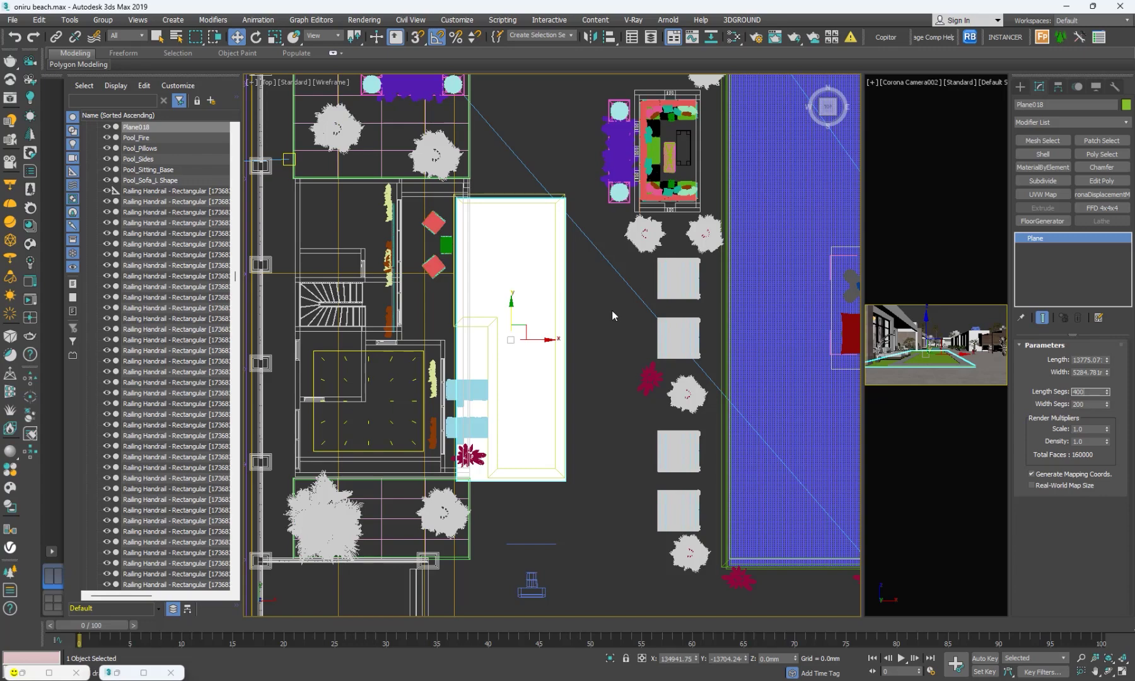
Examine the density of the pool plane's segment grid up close and from several angles
alt+middle_drag(606, 305, 646, 226)
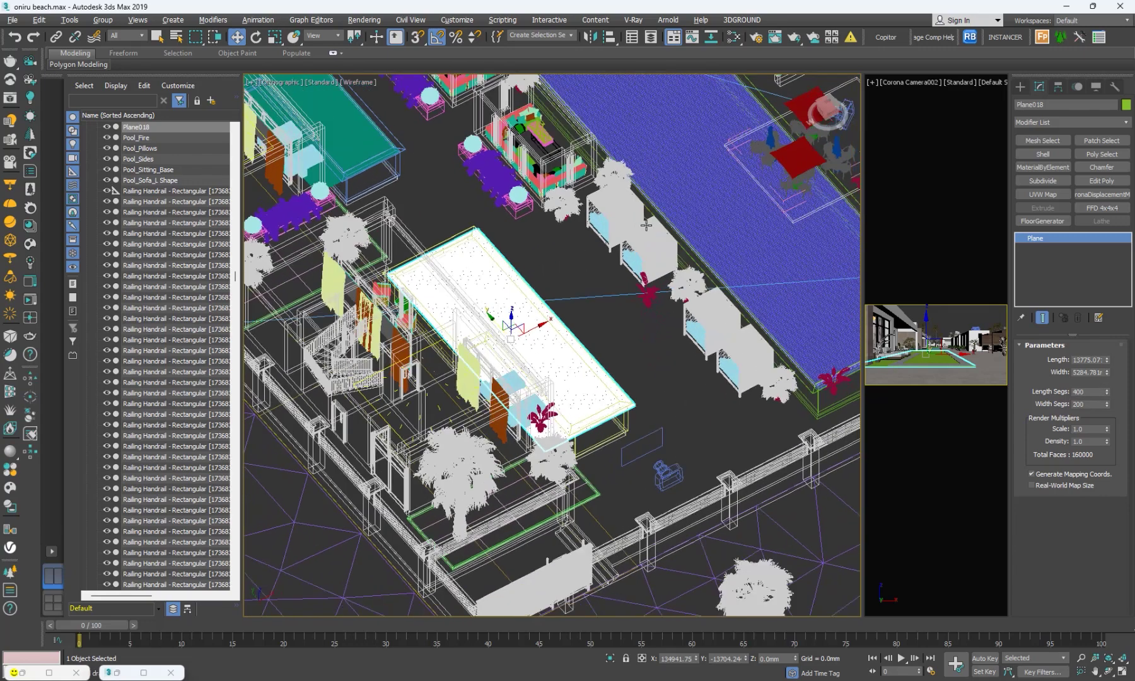
click(1095, 392)
scroll(529, 344, up, 5)
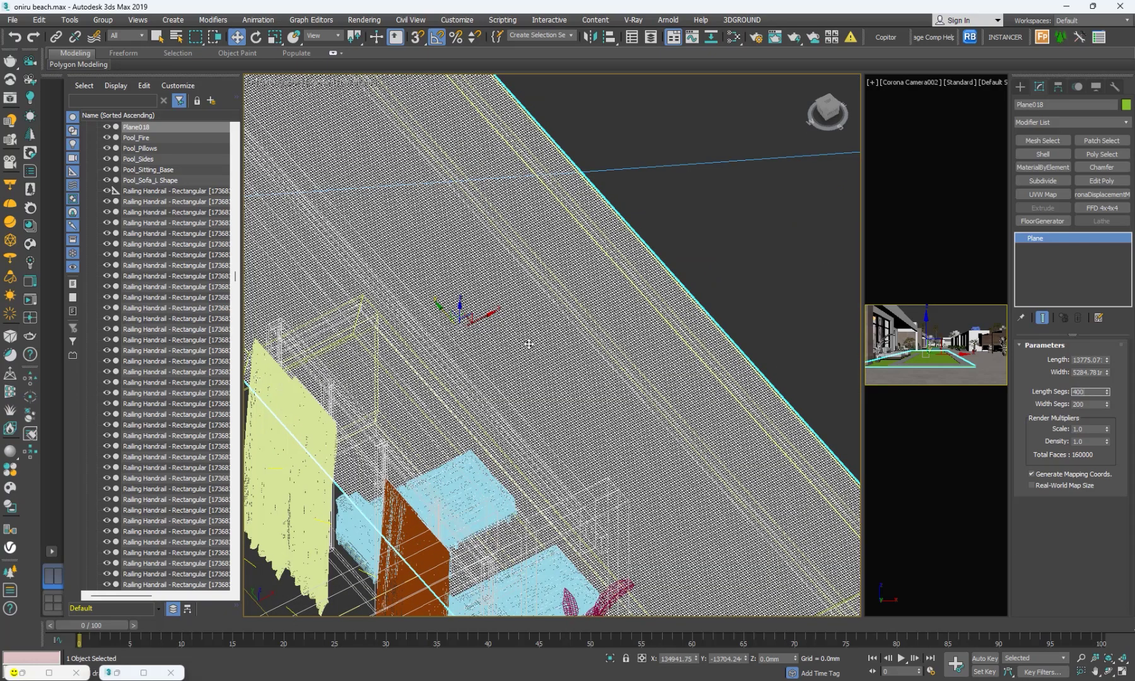
scroll(529, 344, up, 4)
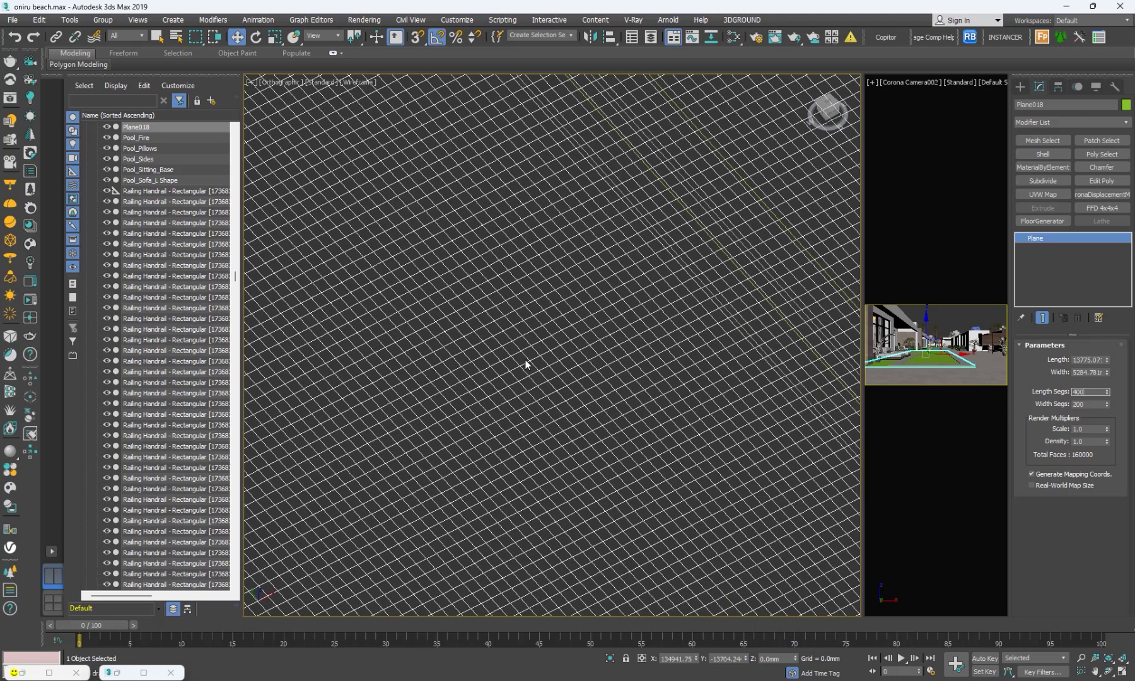
scroll(525, 360, down, 2)
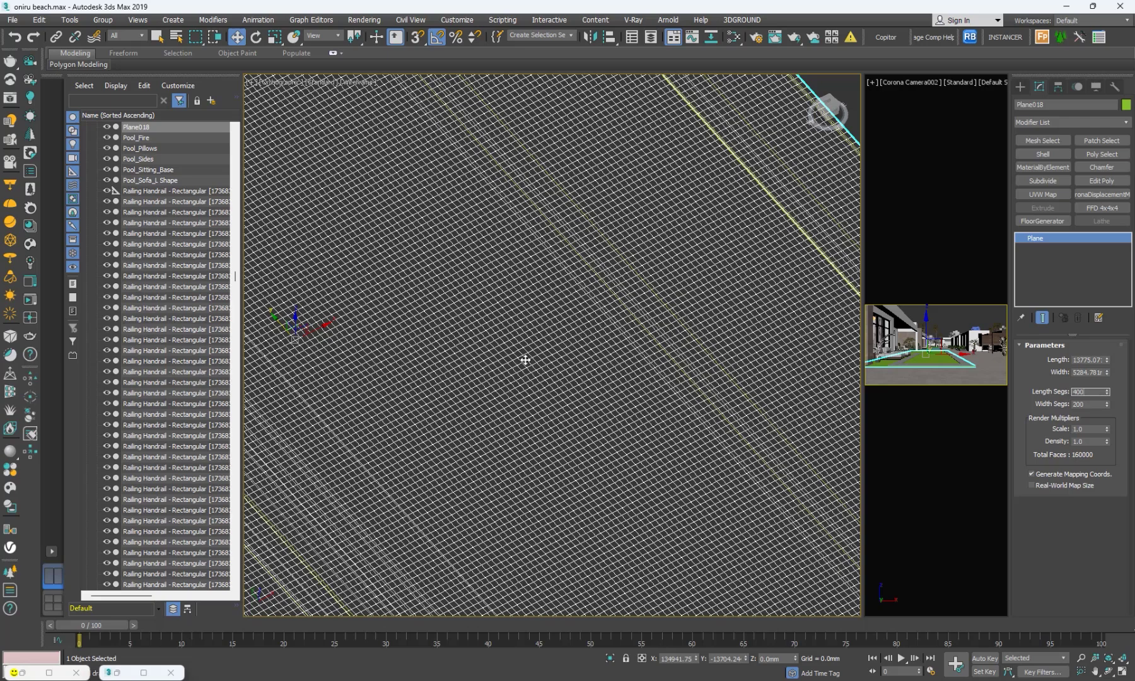
scroll(535, 360, down, 4)
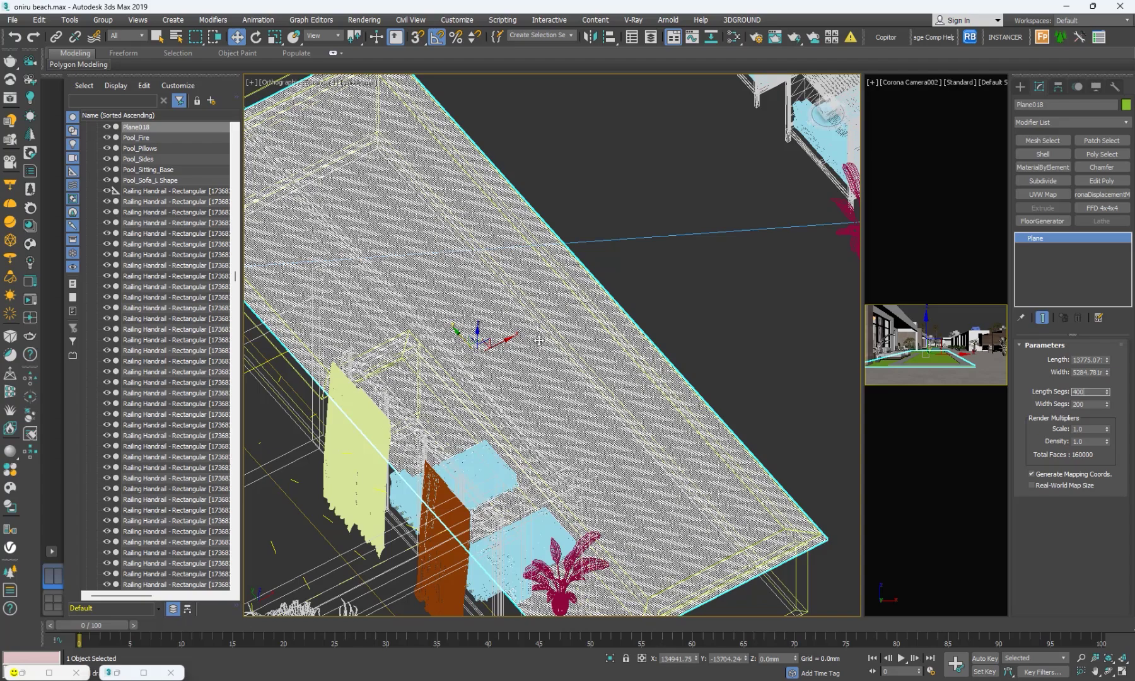
scroll(539, 341, up, 10)
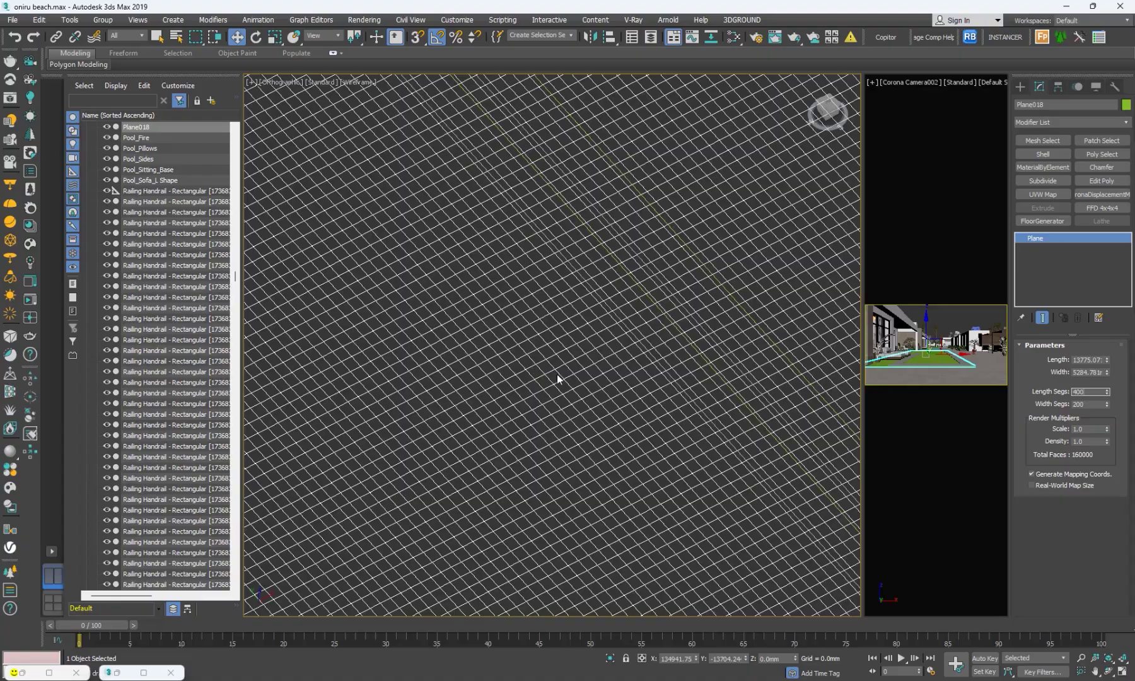
scroll(557, 378, down, 6)
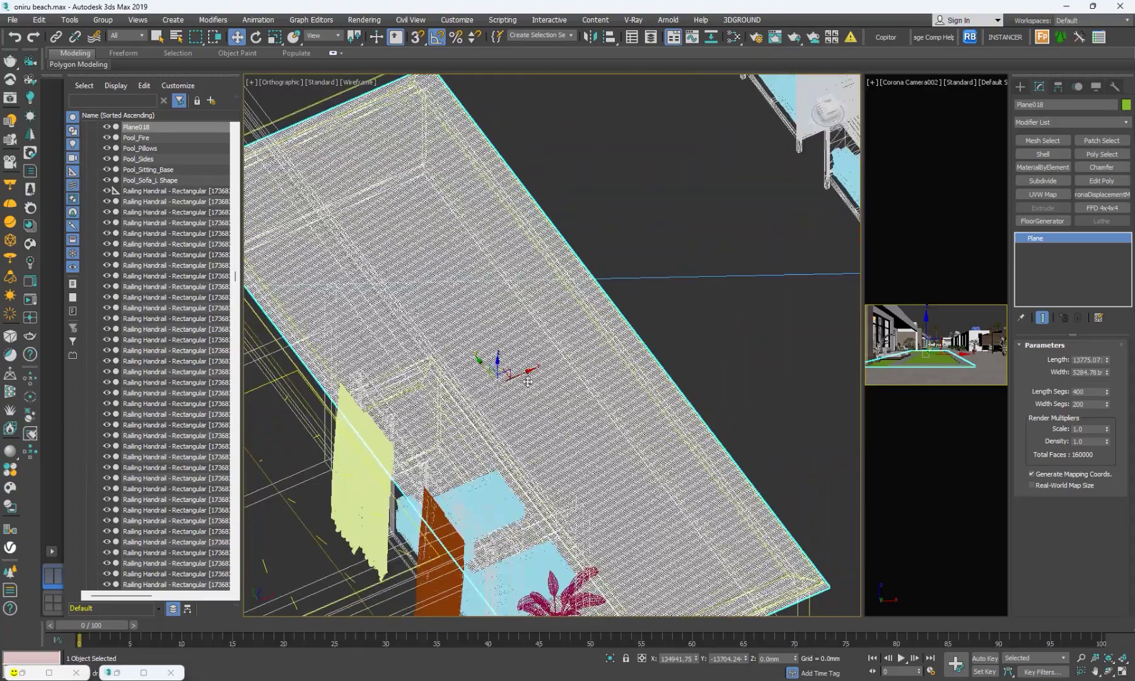
scroll(529, 381, down, 5)
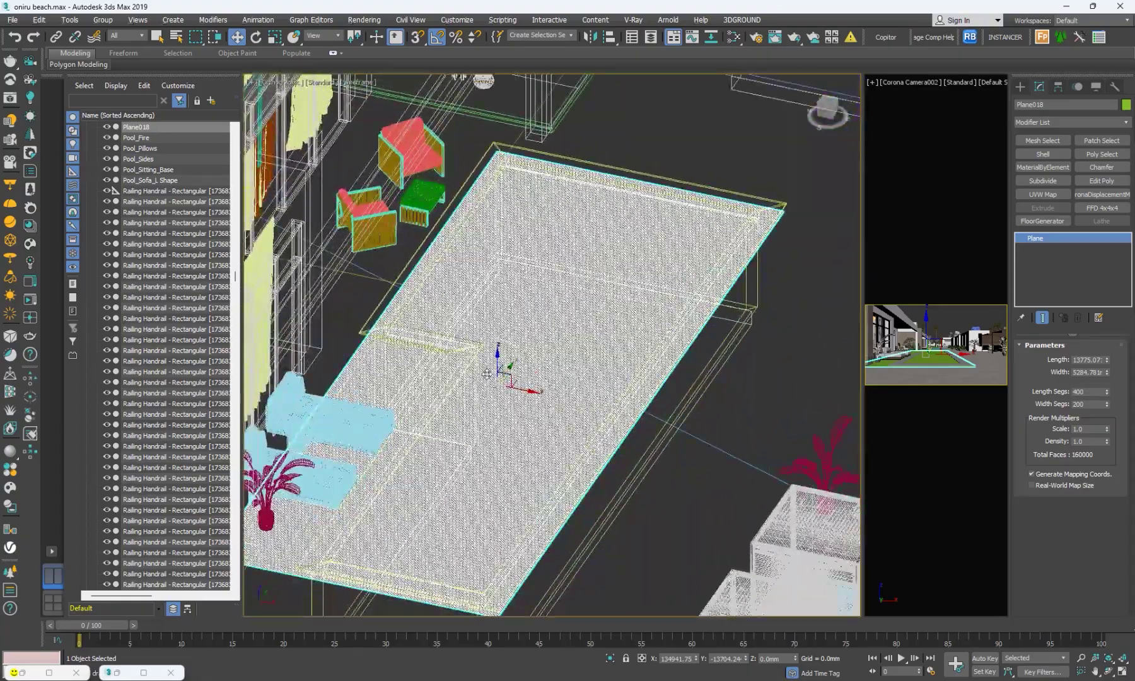
scroll(487, 374, down, 2)
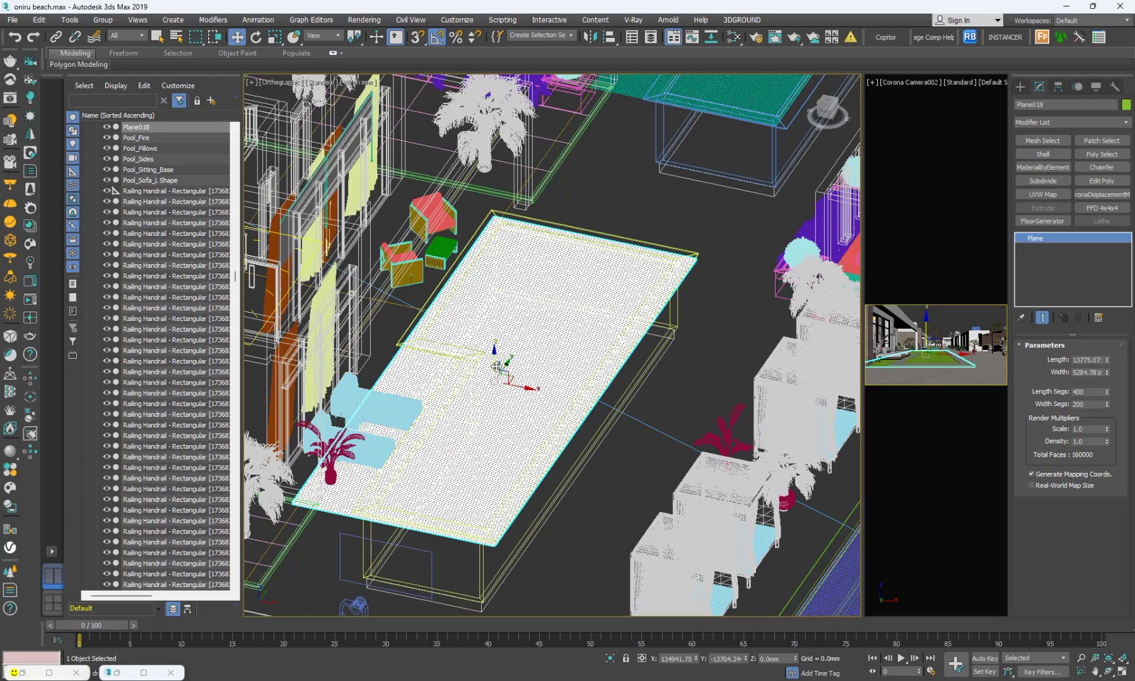
scroll(498, 361, up, 4)
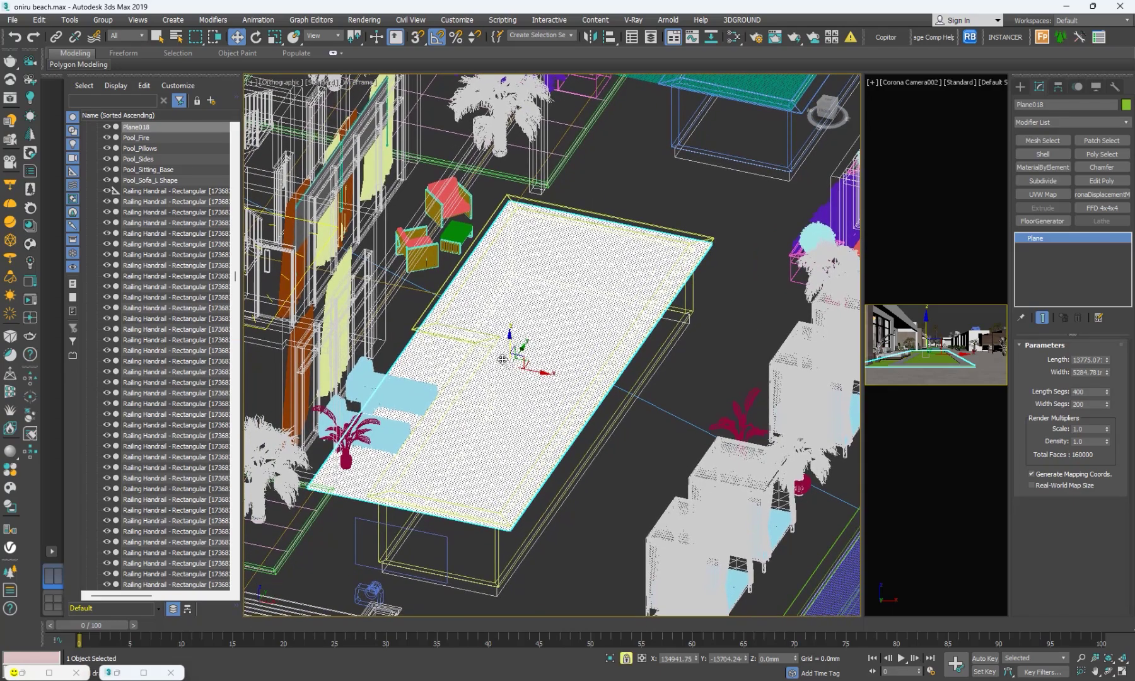
scroll(505, 371, up, 2)
scroll(529, 428, up, 4)
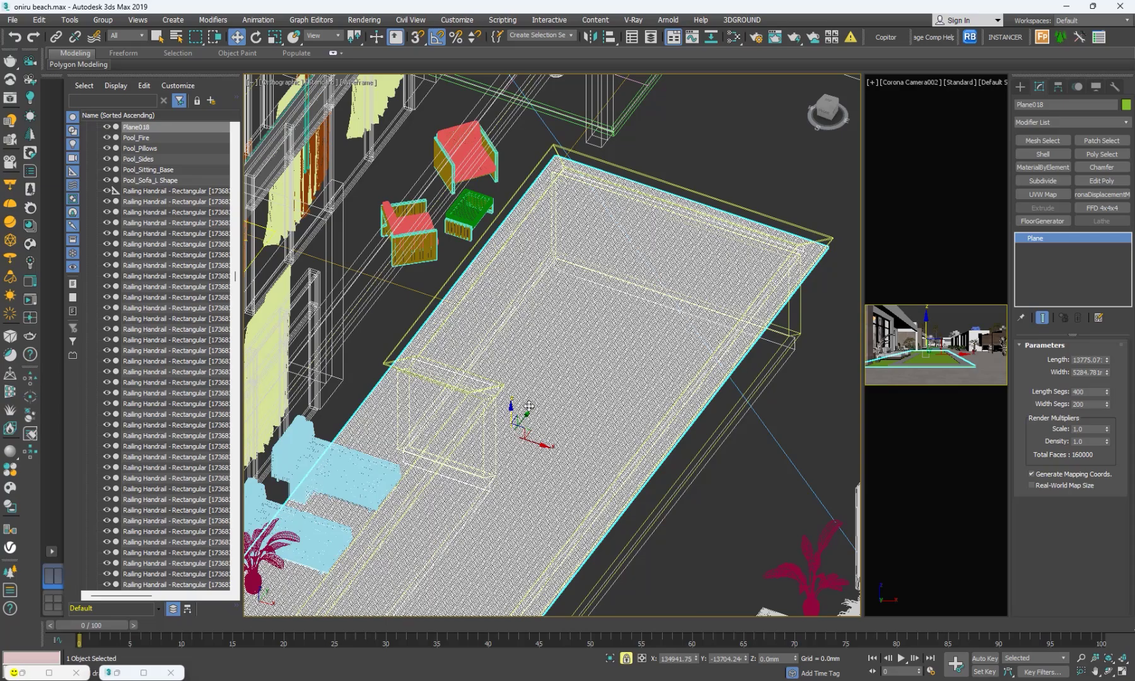
Lower the pool plane to a Z position of -40 mm and check its level against the pool edge
mouse_move(538, 400)
alt+middle_down()
mouse_move(570, 388)
mouse_move(563, 376)
mouse_move(549, 382)
alt+middle_up()
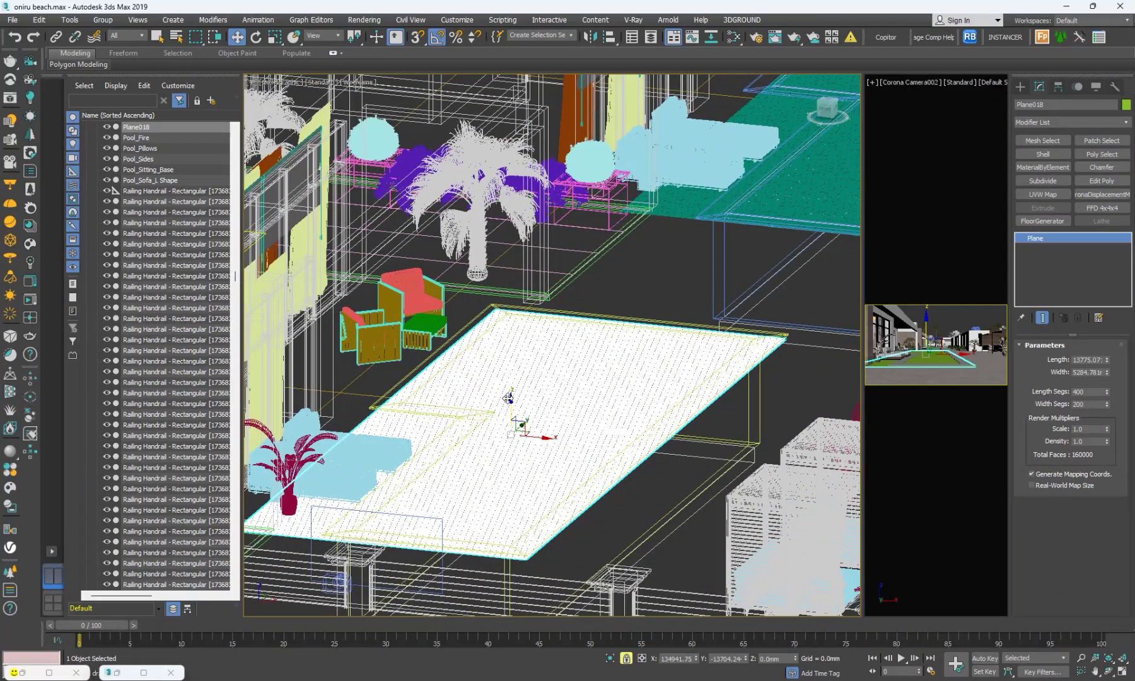
drag(510, 398, 509, 405)
right_click(510, 405)
alt+middle_drag(509, 405, 521, 407)
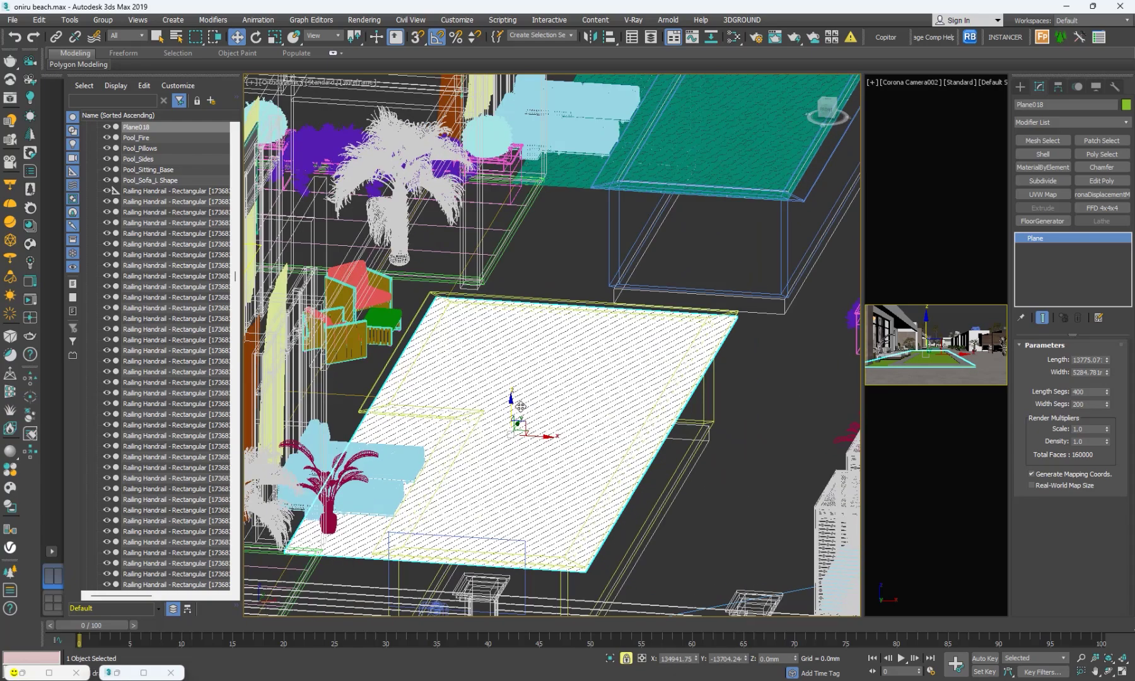
click(830, 115)
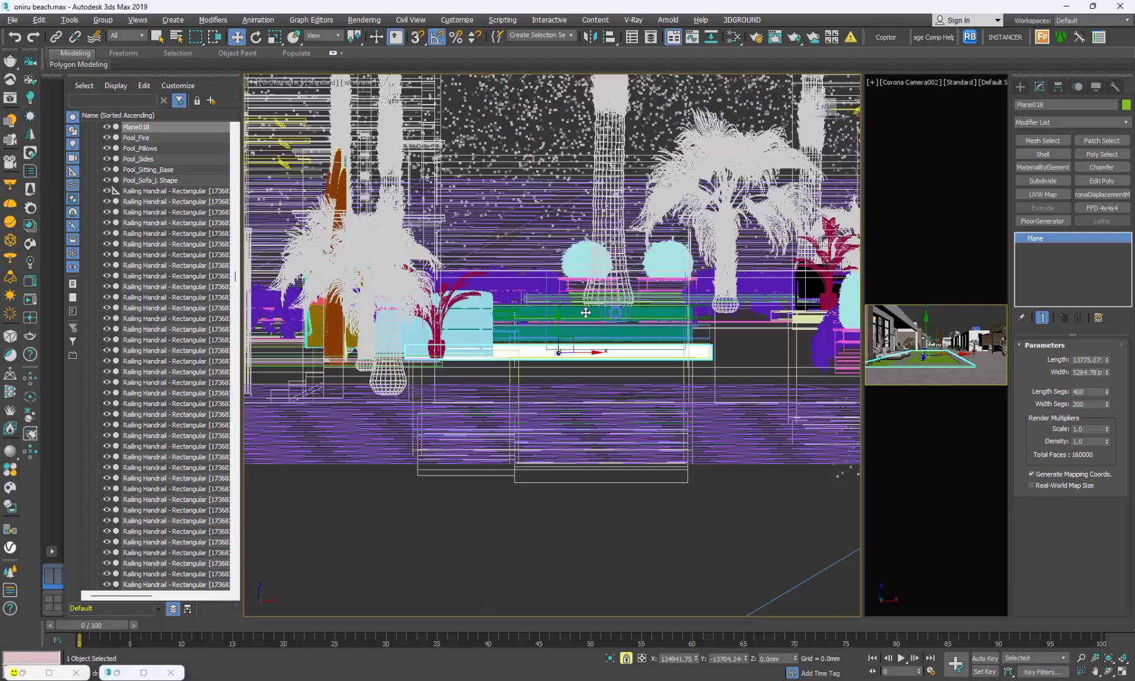
alt+middle_drag(586, 313, 598, 344)
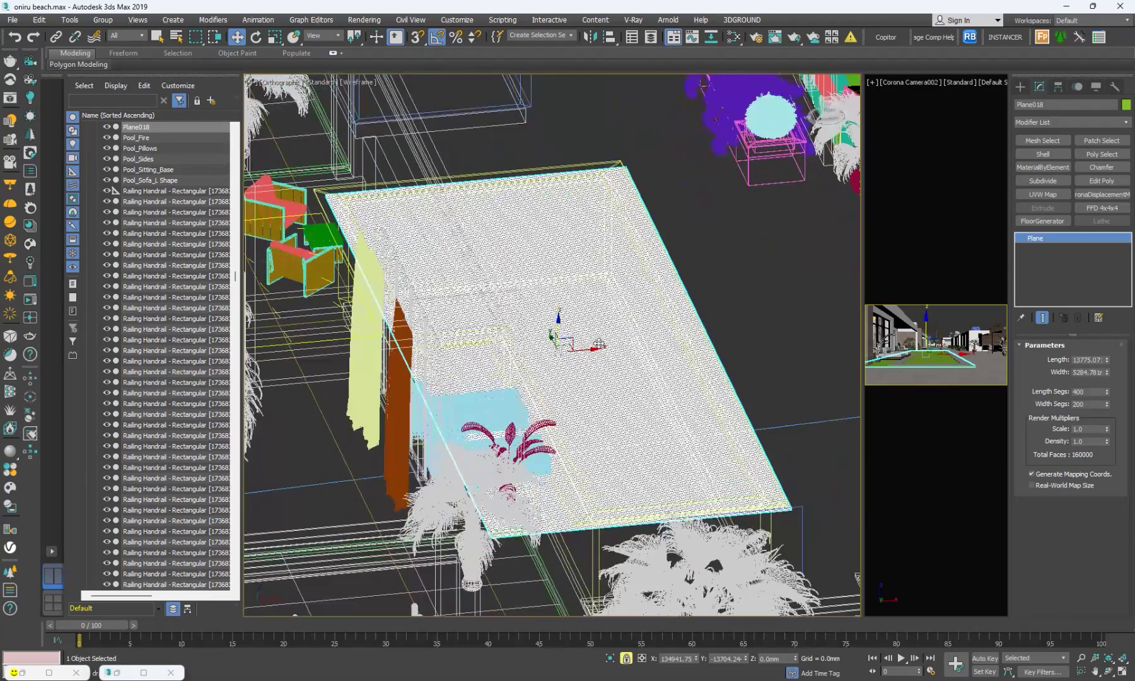
click(782, 658)
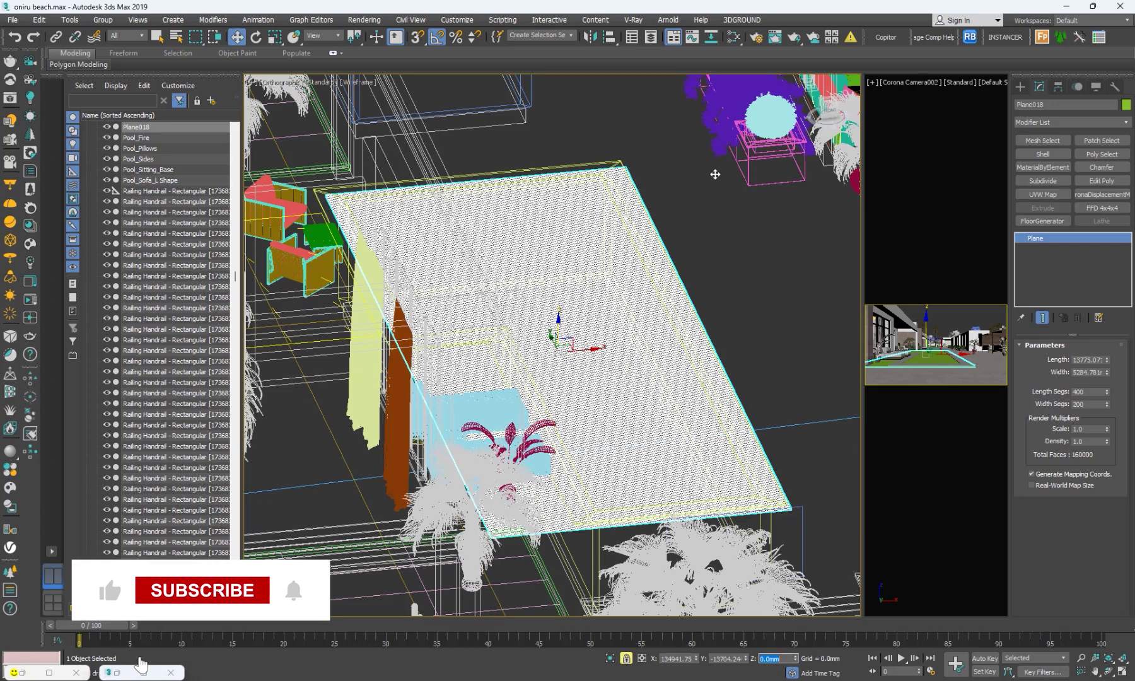
text(-40)
key(Return)
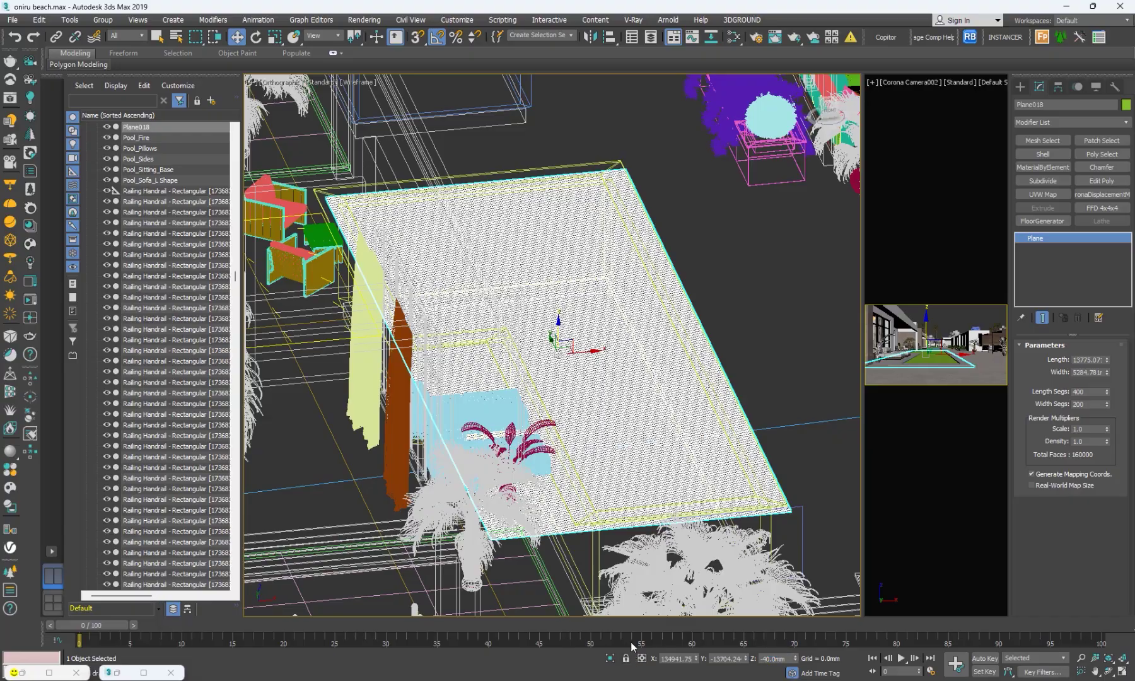
alt+middle_drag(687, 564, 624, 544)
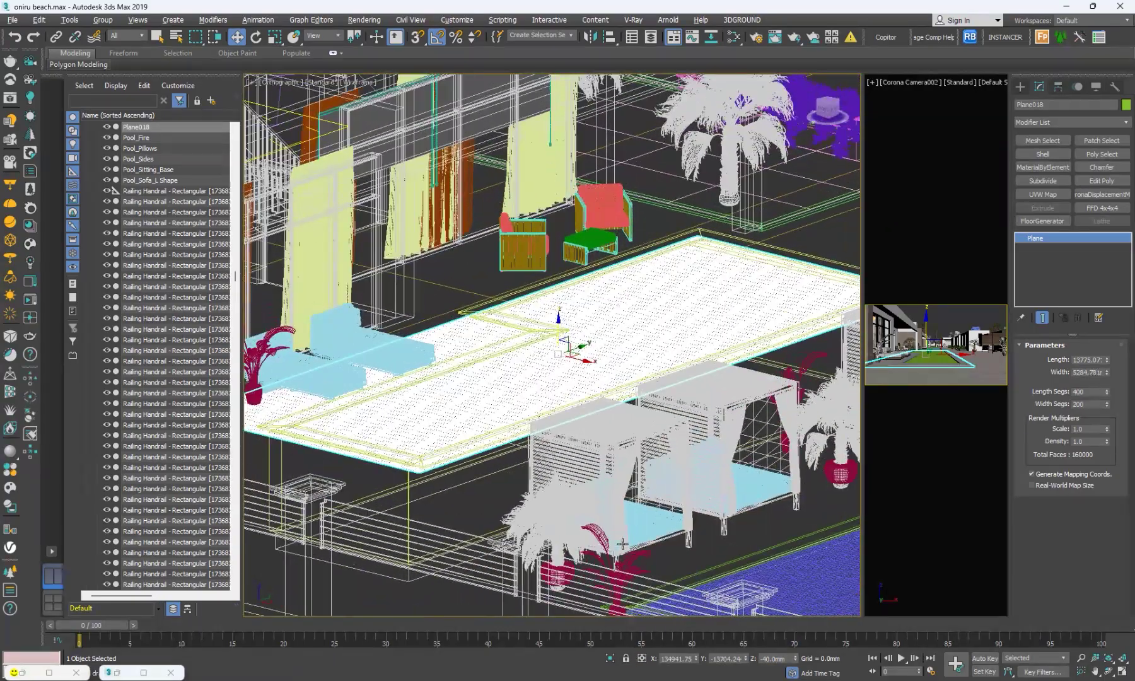
alt+middle_drag(561, 341, 581, 393)
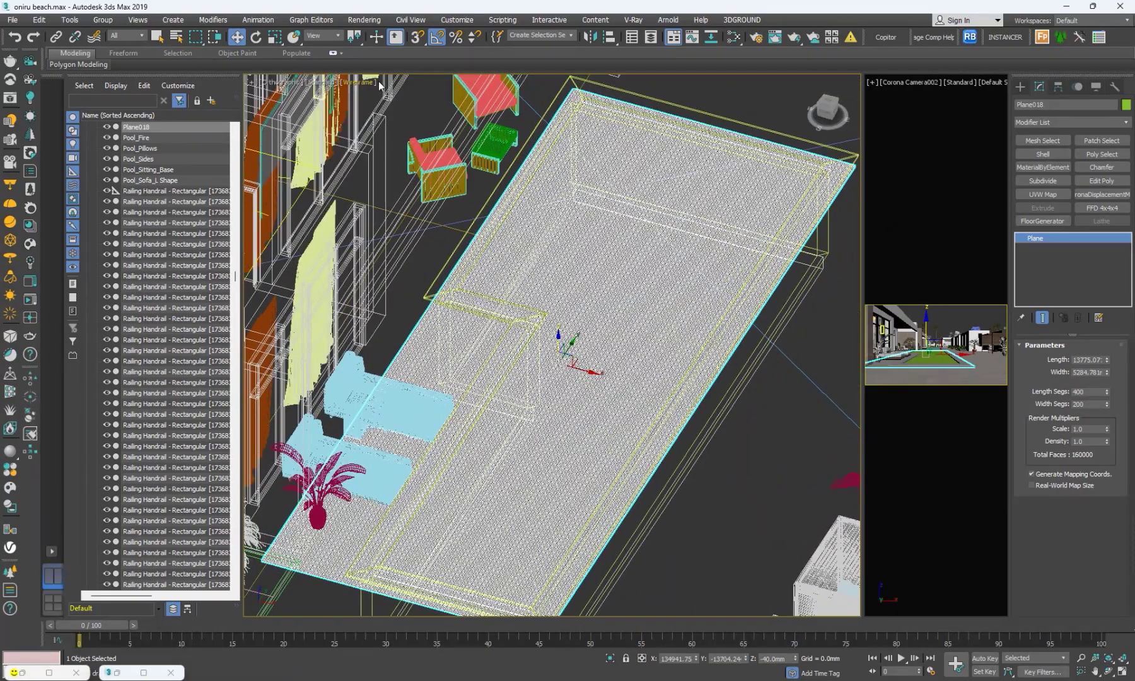
Switch the orthographic viewport from wireframe to Clay shading to show the pool edge as solid surfaces
click(373, 82)
click(398, 159)
scroll(557, 304, down, 6)
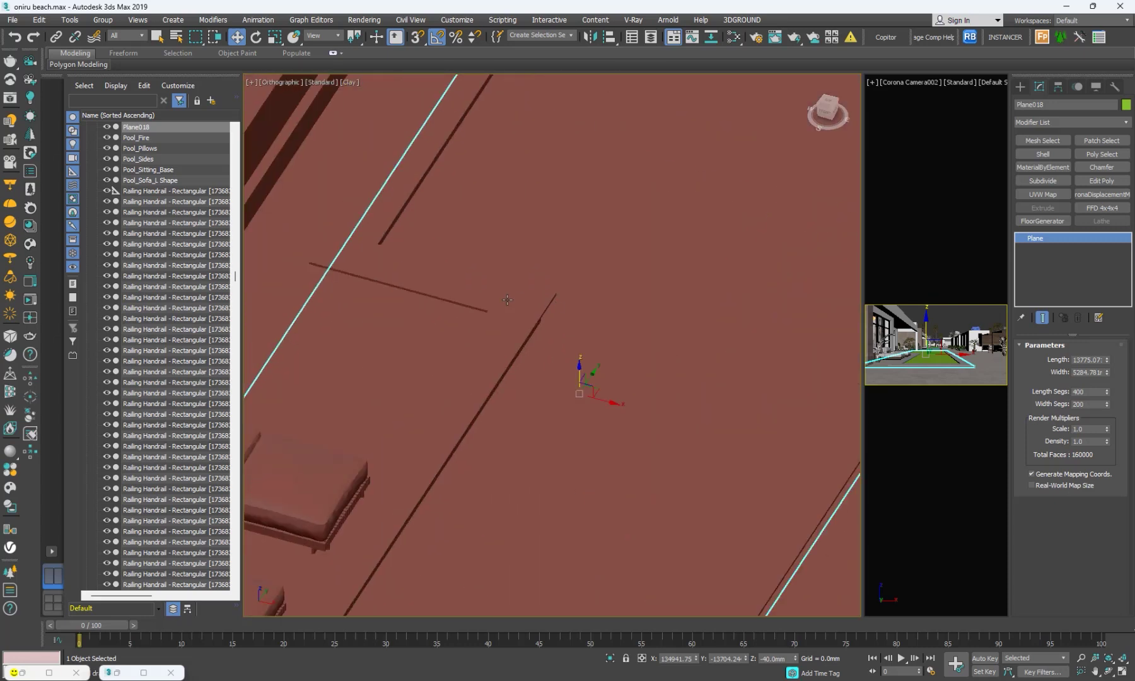
alt+middle_drag(500, 292, 524, 309)
scroll(604, 157, up, 6)
Move the two far-end vertices of the pool coping line inward along Y to line the coping up with the pool wall
click(603, 157)
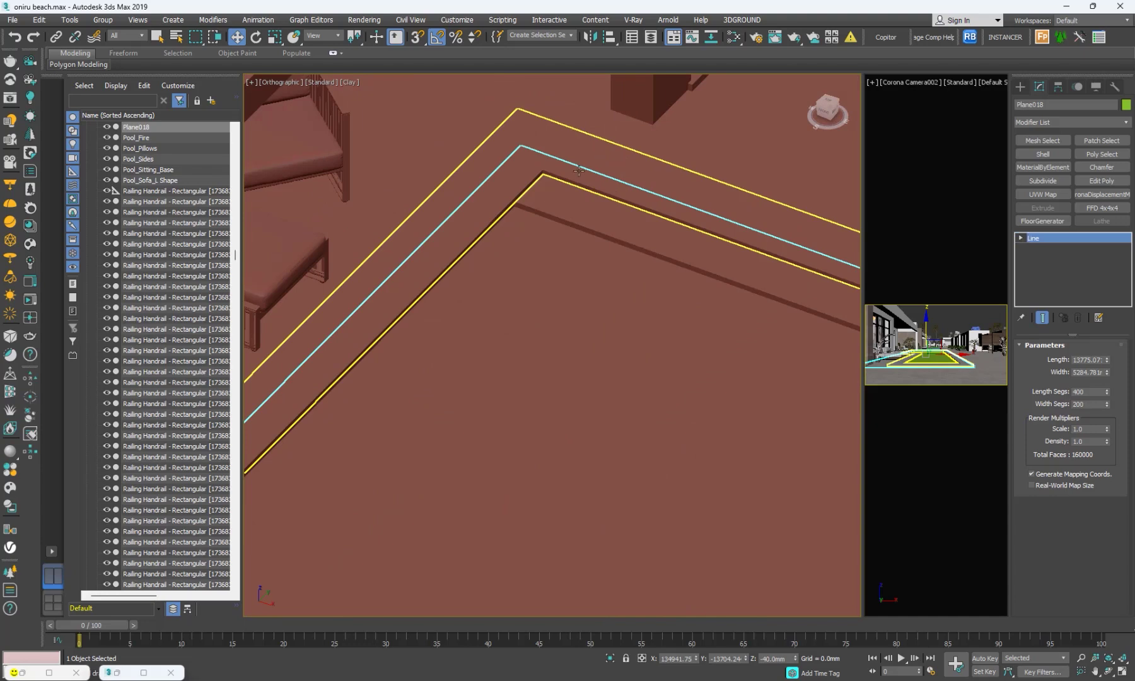
scroll(604, 157, down, 5)
click(1056, 388)
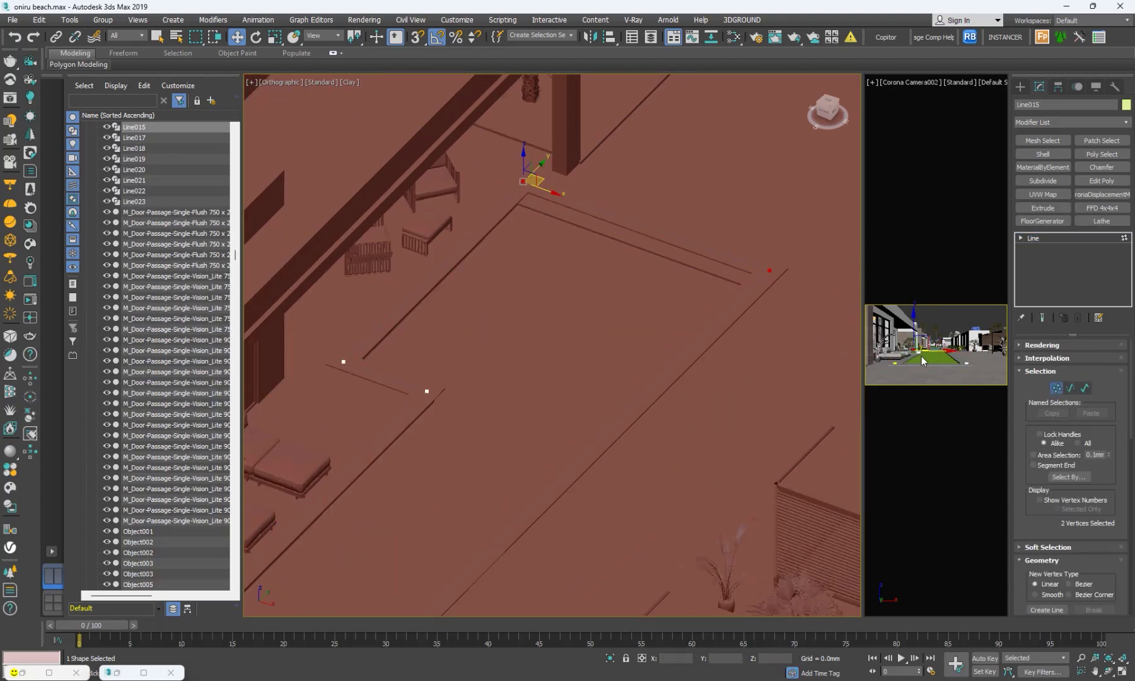
drag(834, 320, 834, 321)
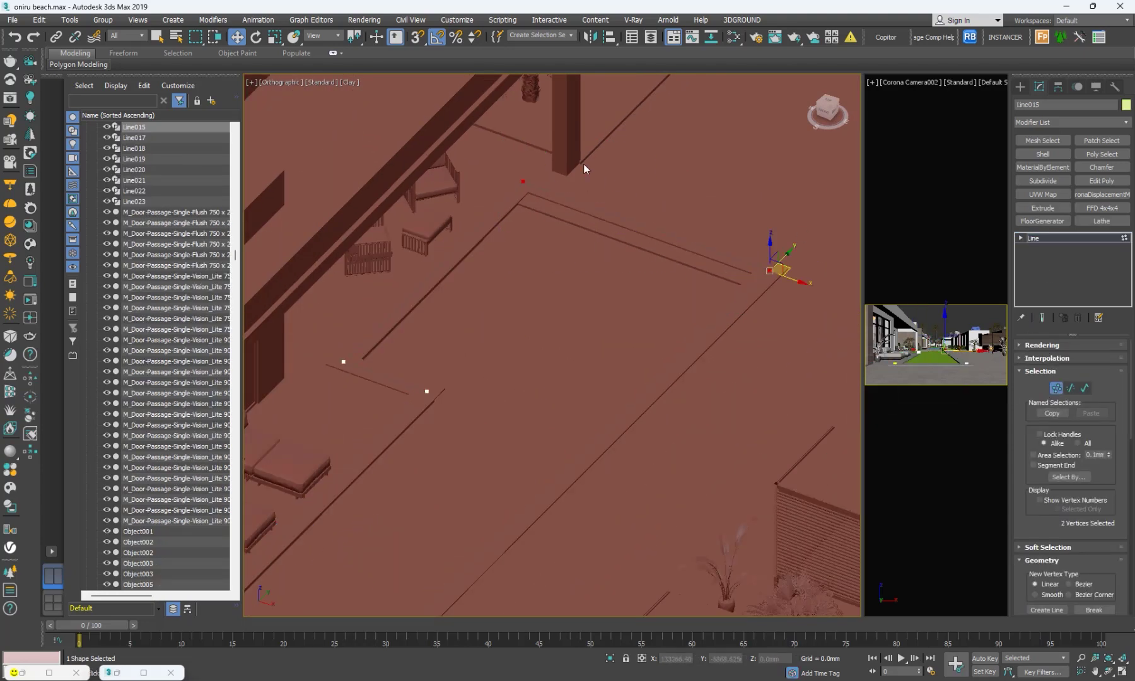
scroll(814, 255, up, 6)
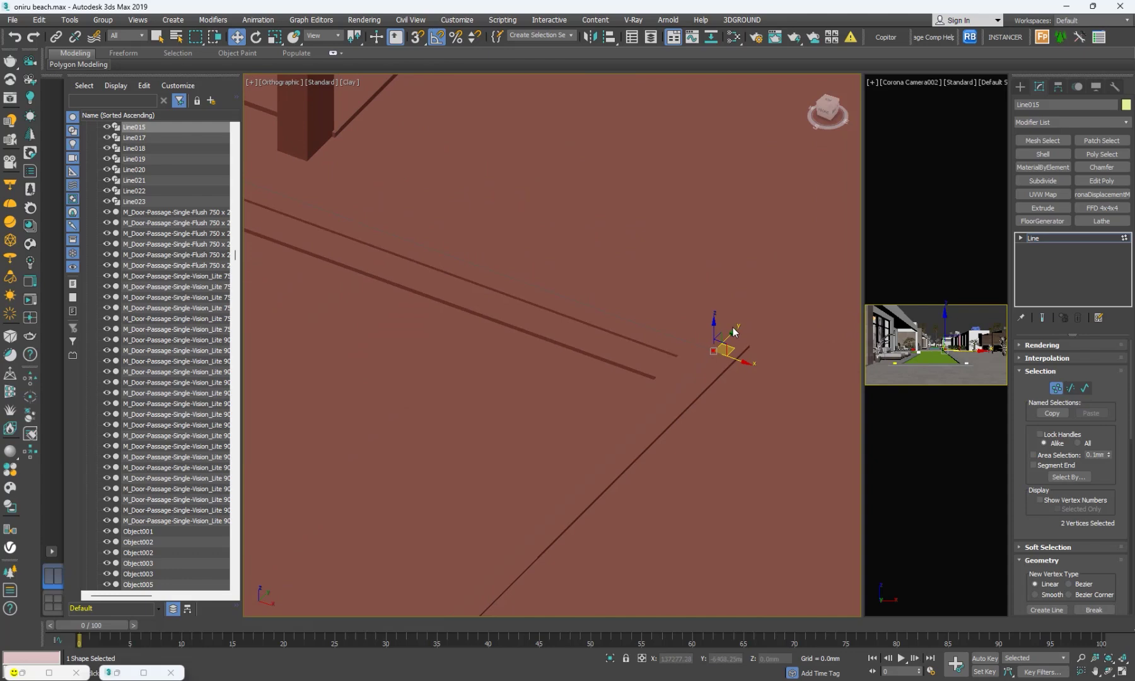
drag(734, 334, 705, 367)
click(1021, 87)
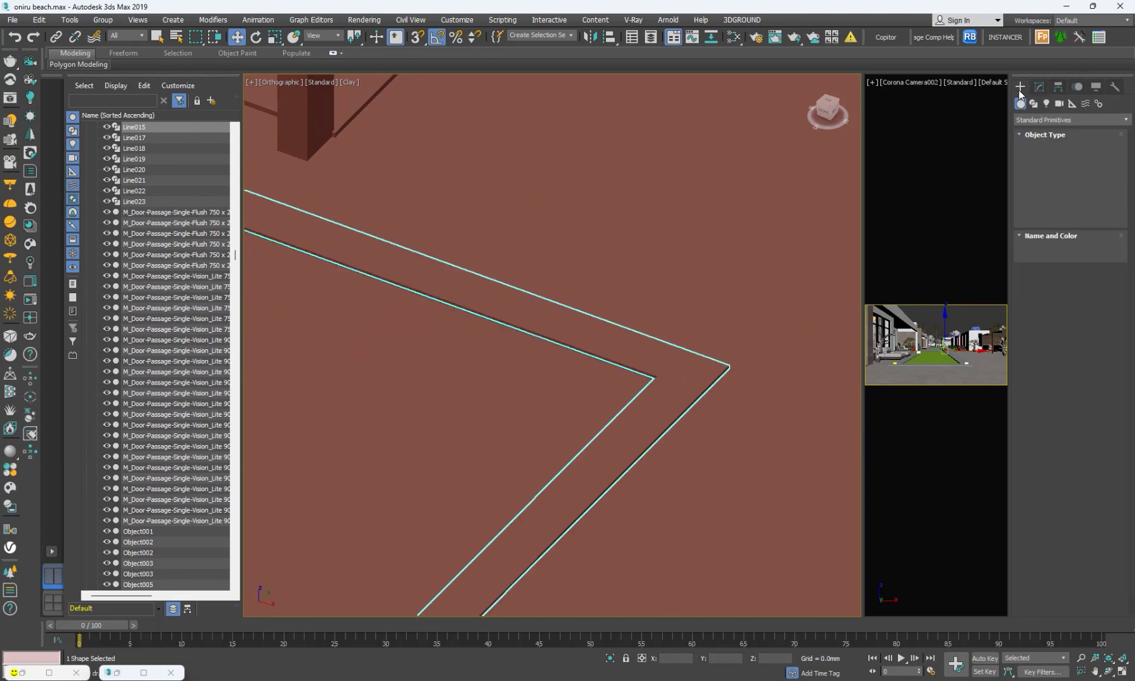
Review the whole pool coping outline from an angle and from above
scroll(395, 337, down, 3)
scroll(395, 337, down, 3)
scroll(465, 309, up, 6)
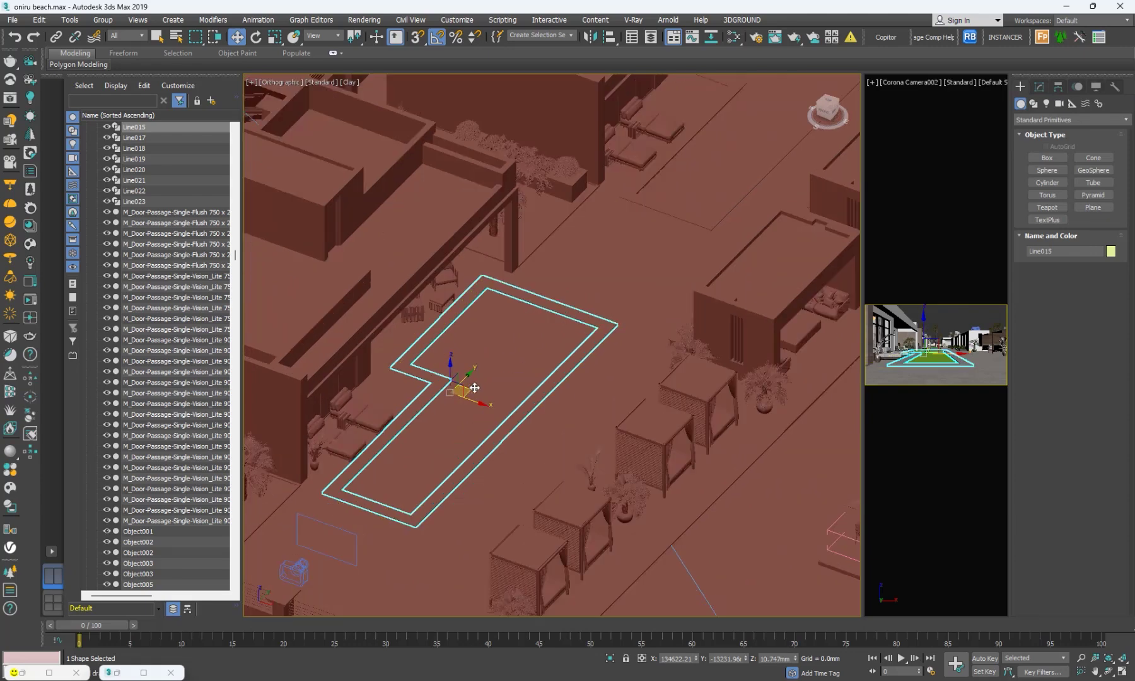
key(ctrl+z)
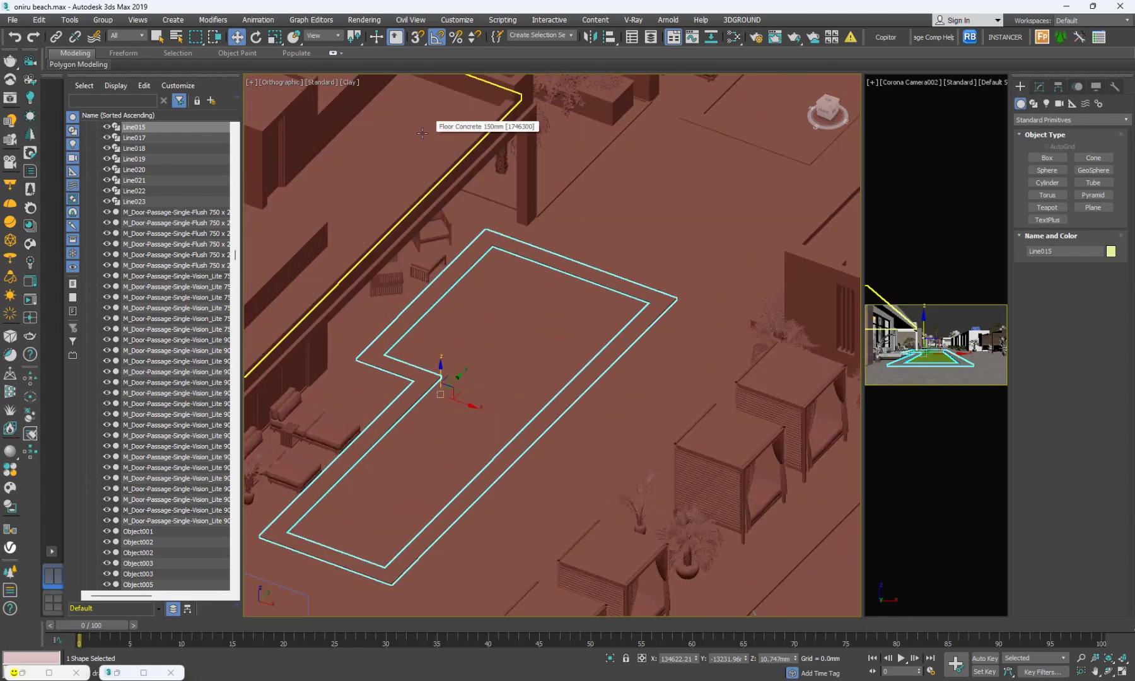
alt+middle_drag(422, 133, 560, 250)
scroll(454, 189, down, 4)
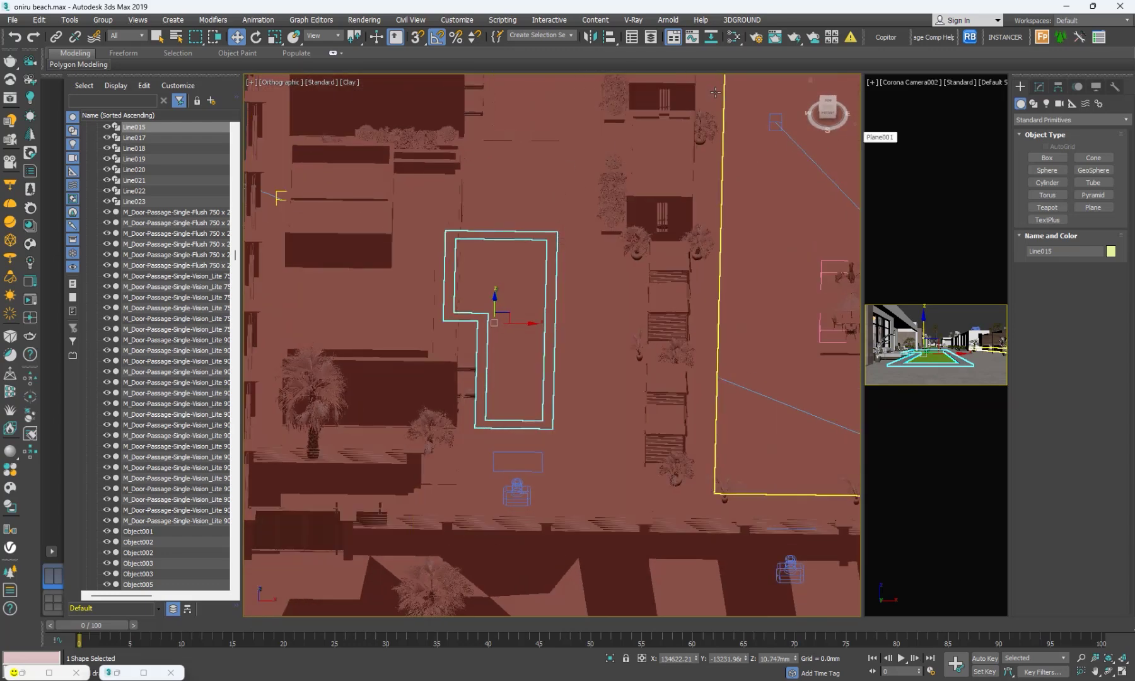
Add a Noise map to an empty area of the Slate Material Editor's node view
click(734, 36)
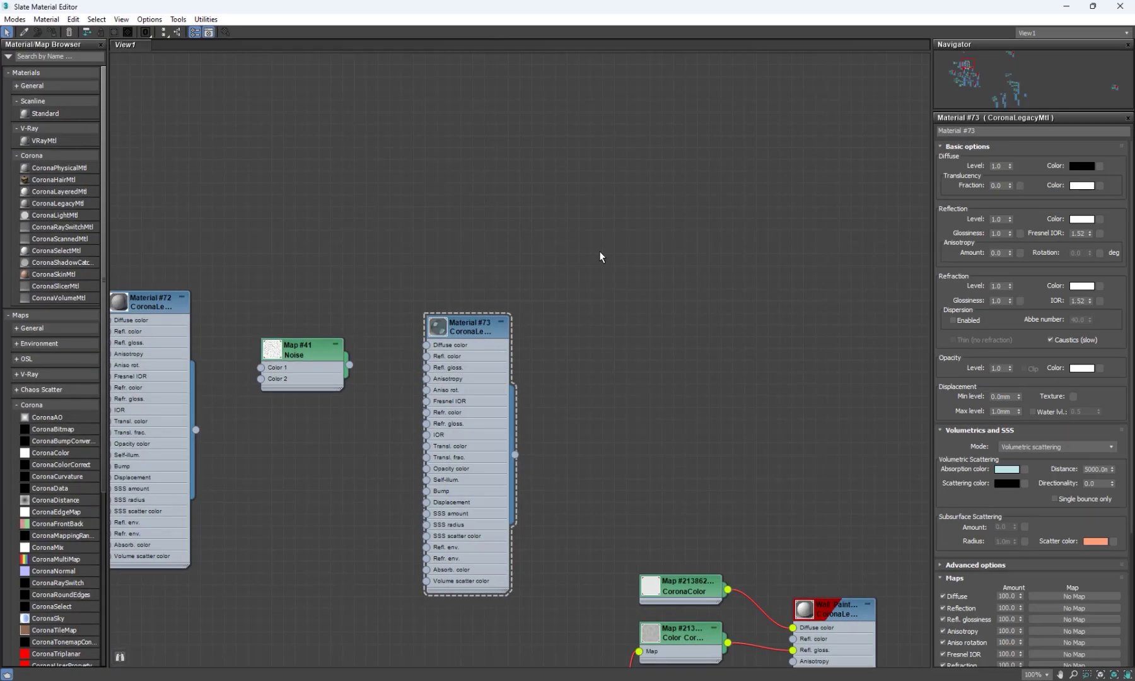
scroll(414, 284, down, 2)
middle_drag(357, 358, 252, 367)
click(28, 405)
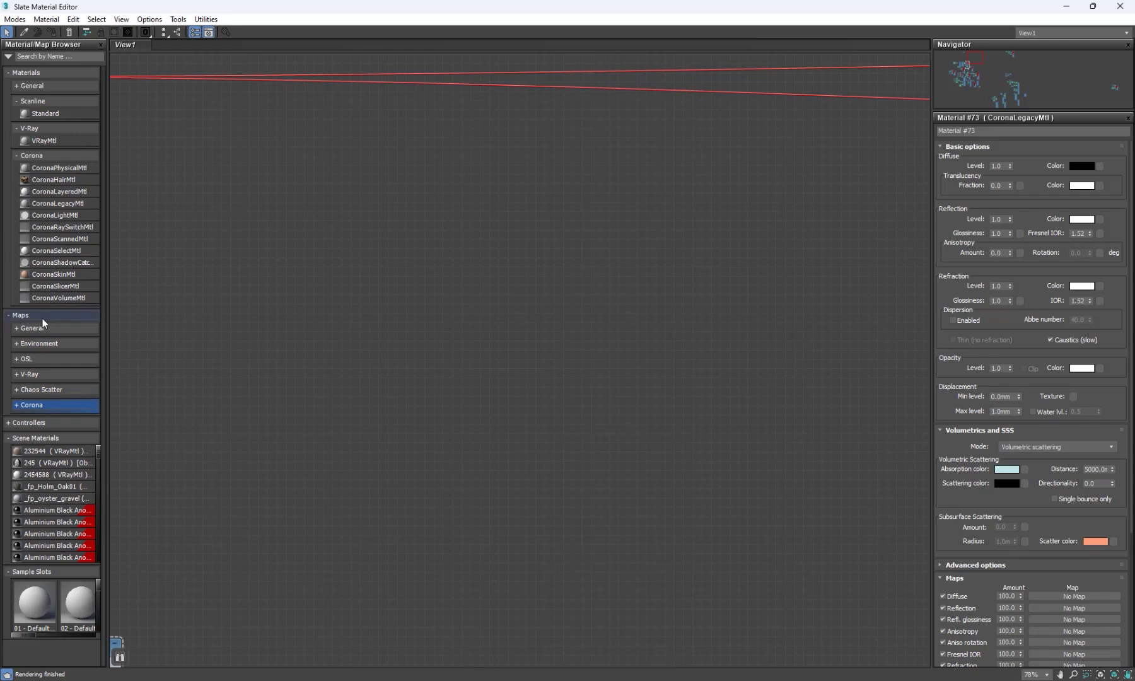
click(19, 330)
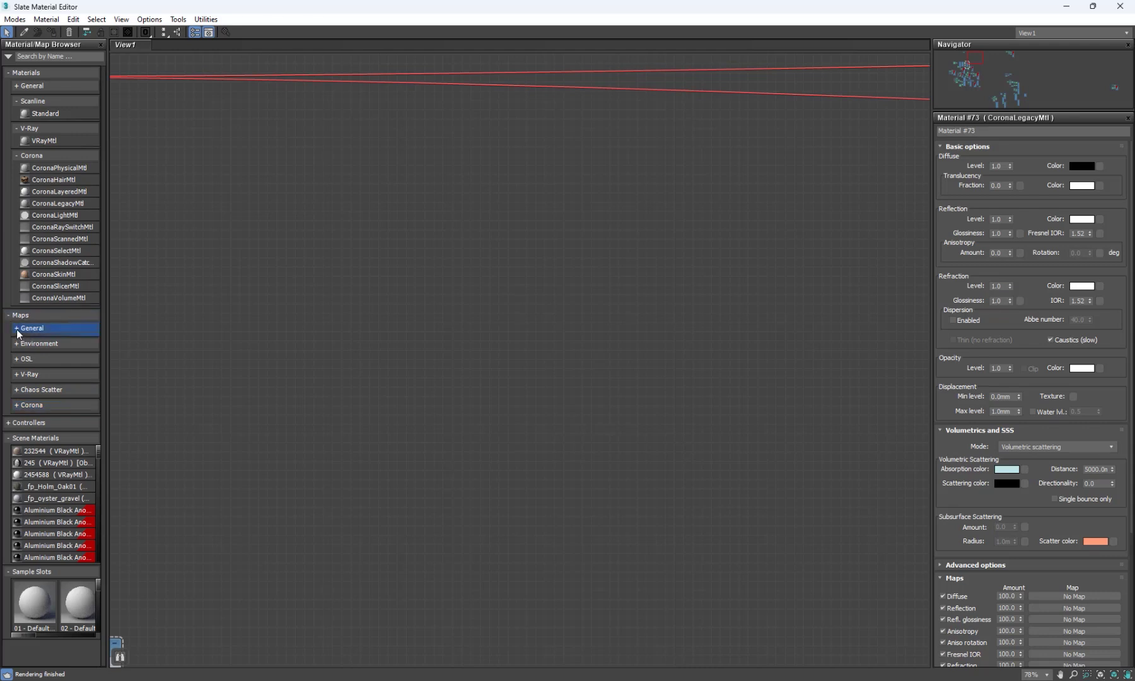
scroll(58, 508, down, 3)
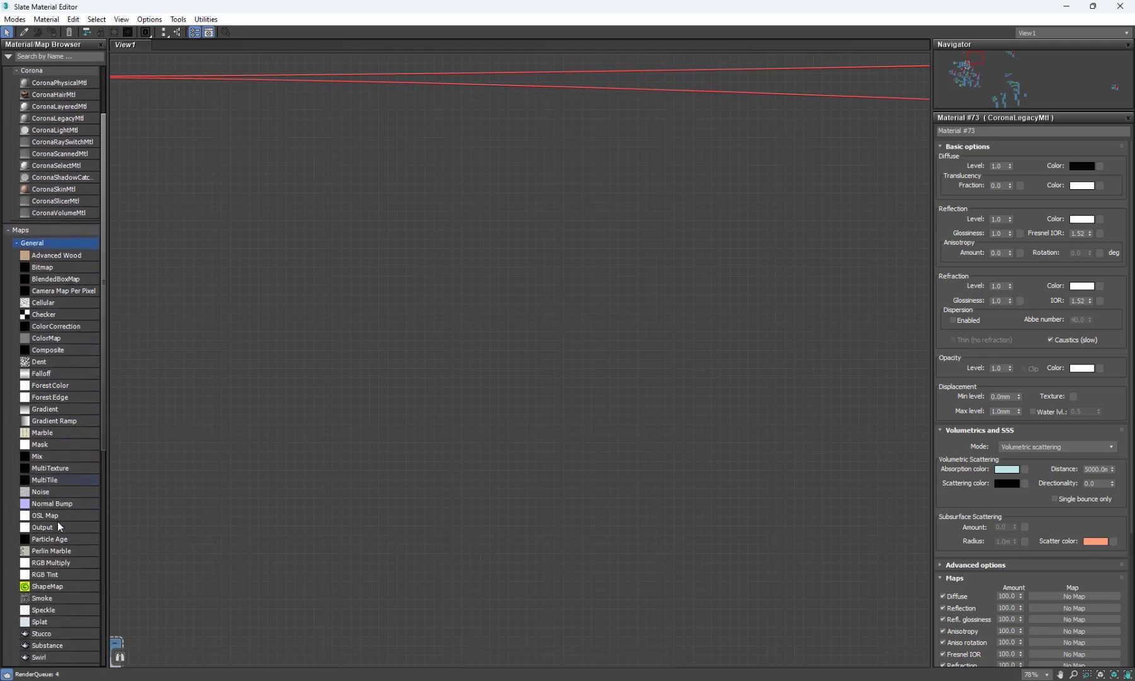
drag(39, 498, 375, 345)
scroll(374, 345, up, 3)
scroll(374, 345, up, 1)
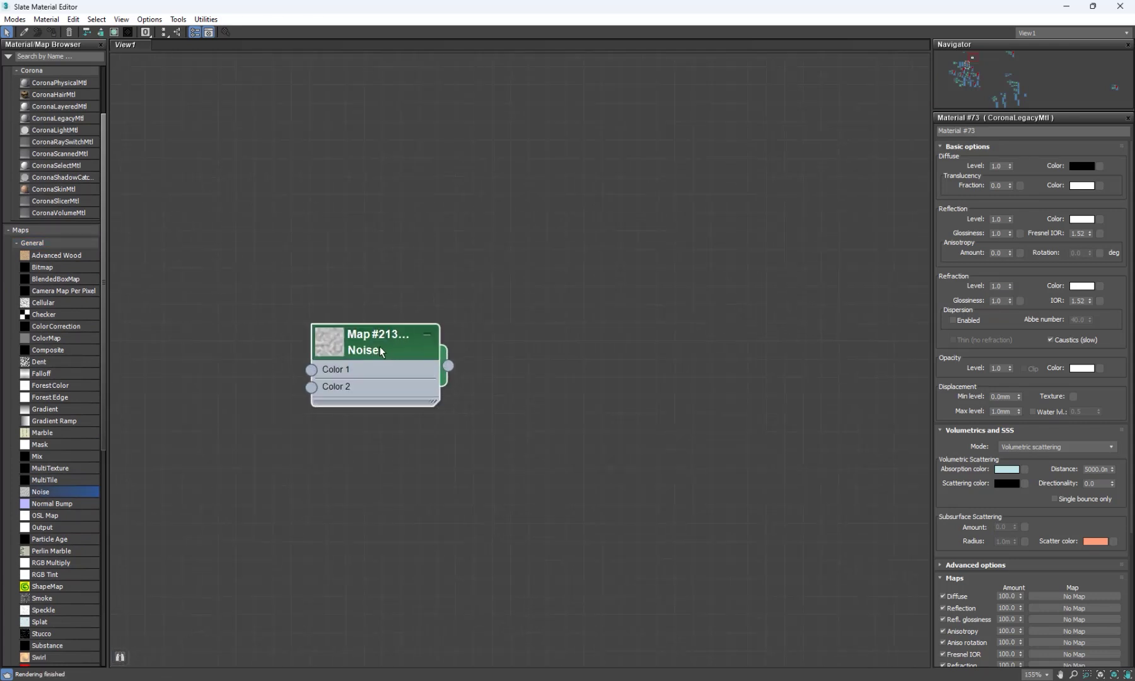
Create a CoronaLegacyMtl beside the Noise map and connect the Noise map to its diffuse color
drag(519, 3, 686, 97)
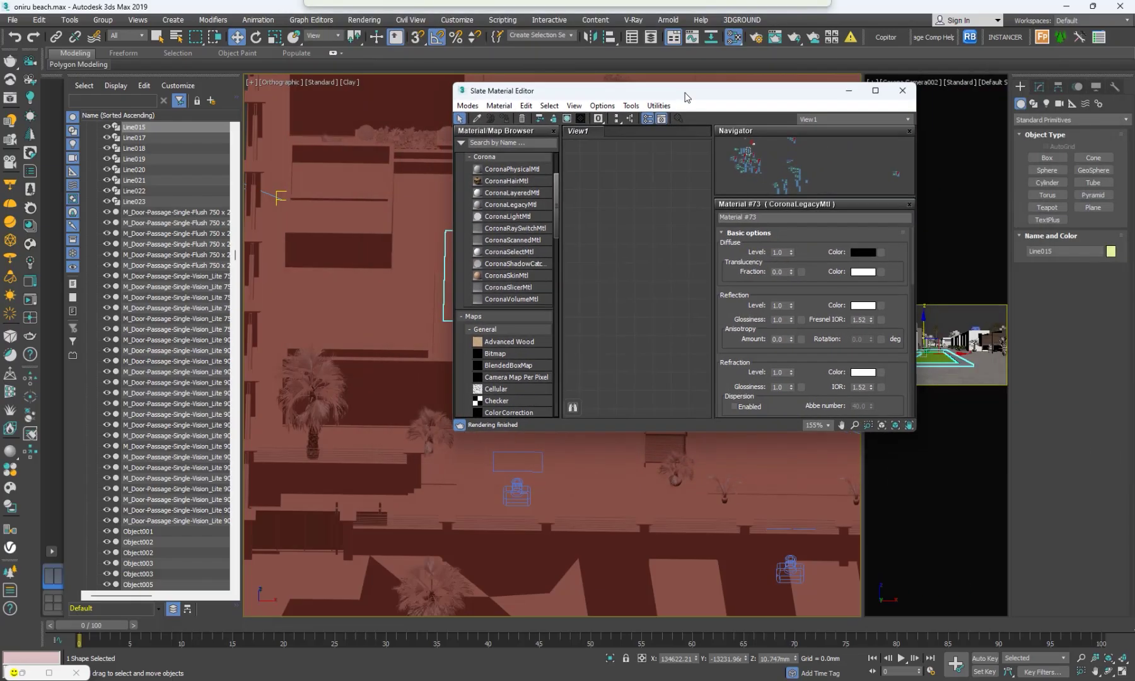
click(876, 91)
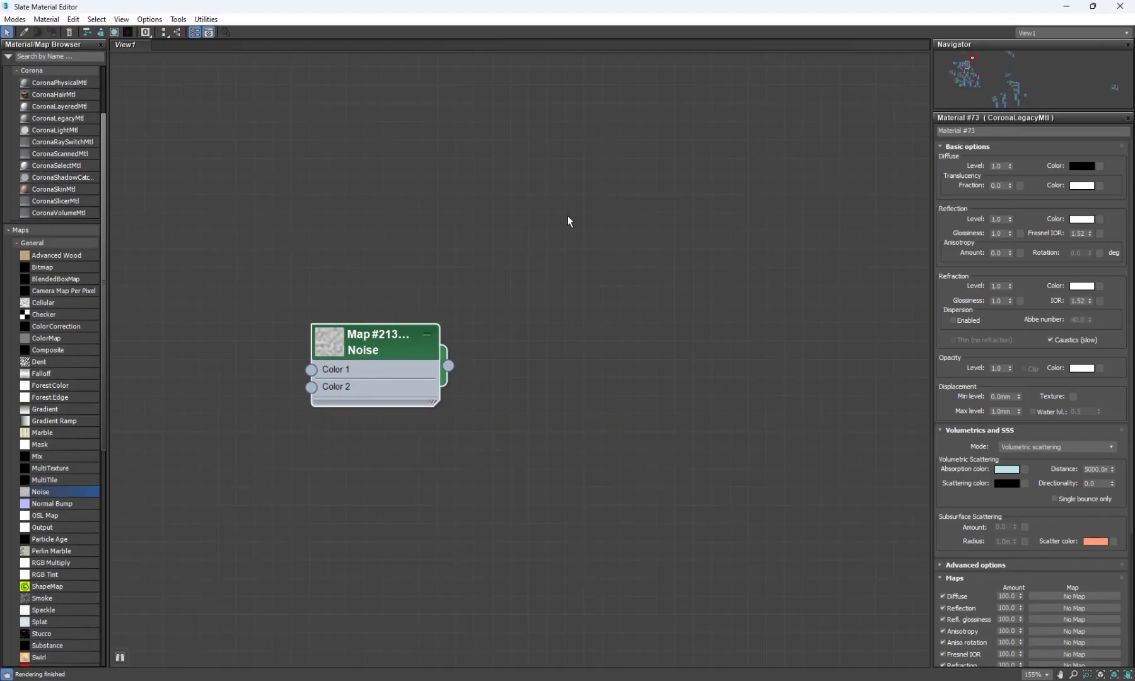
click(17, 243)
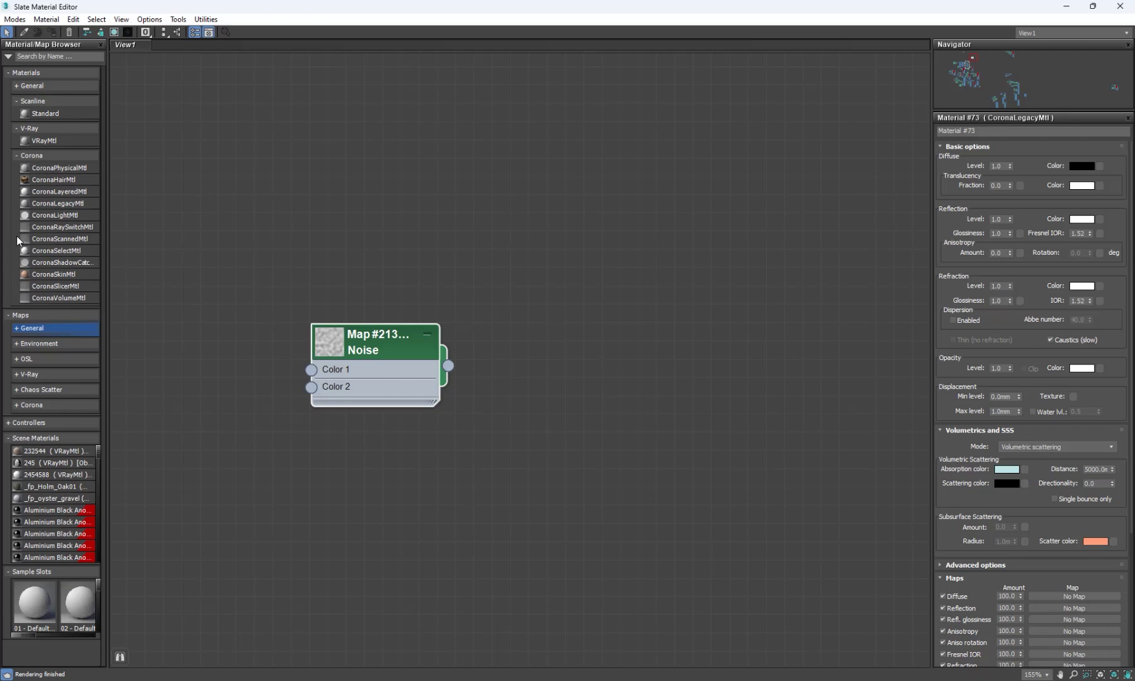
click(43, 205)
drag(592, 279, 592, 280)
drag(424, 368, 529, 296)
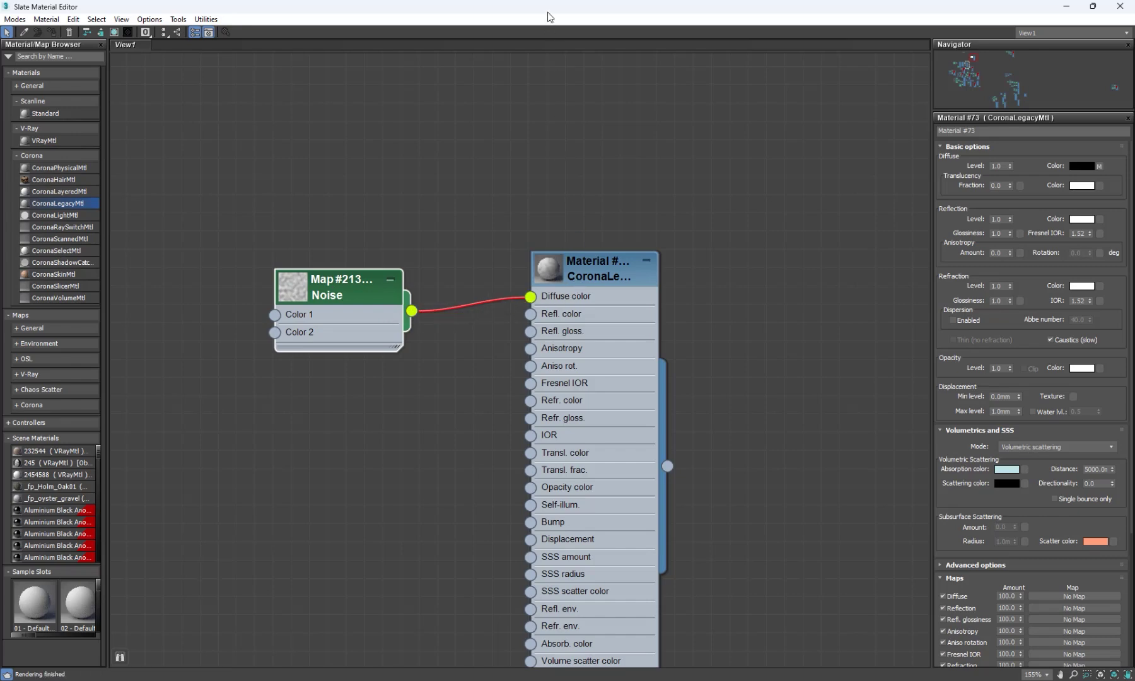
Select the pool water plane in the scene and assign the new CoronaLegacyMtl to it
drag(548, 13, 767, 80)
drag(545, 241, 556, 242)
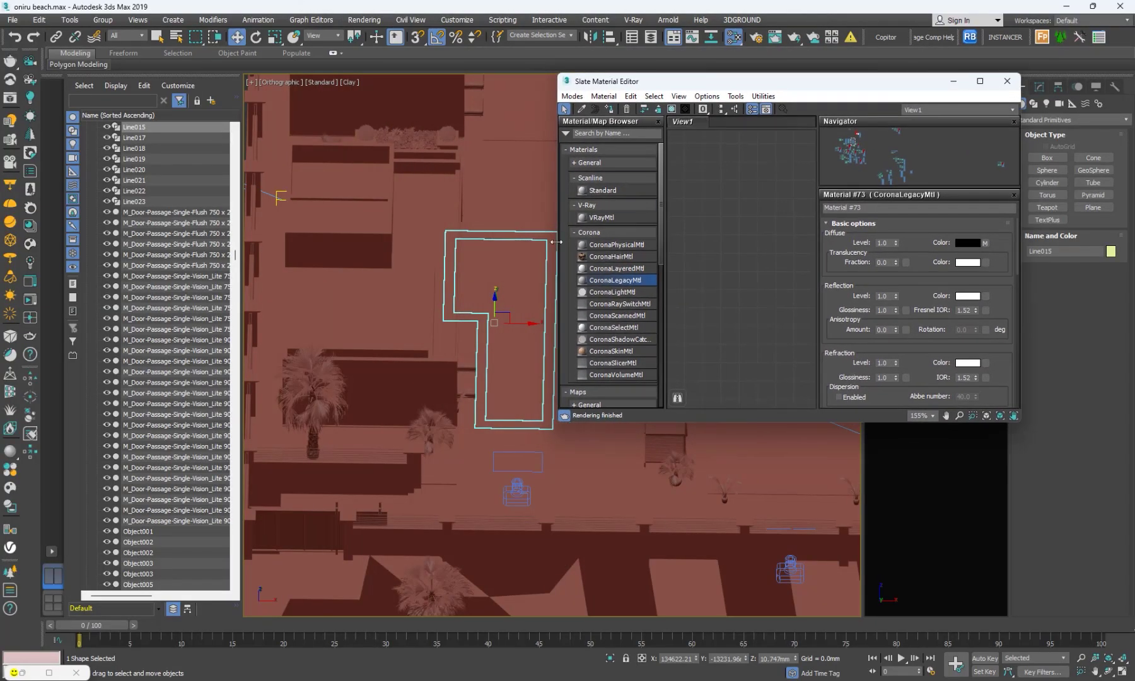
click(554, 246)
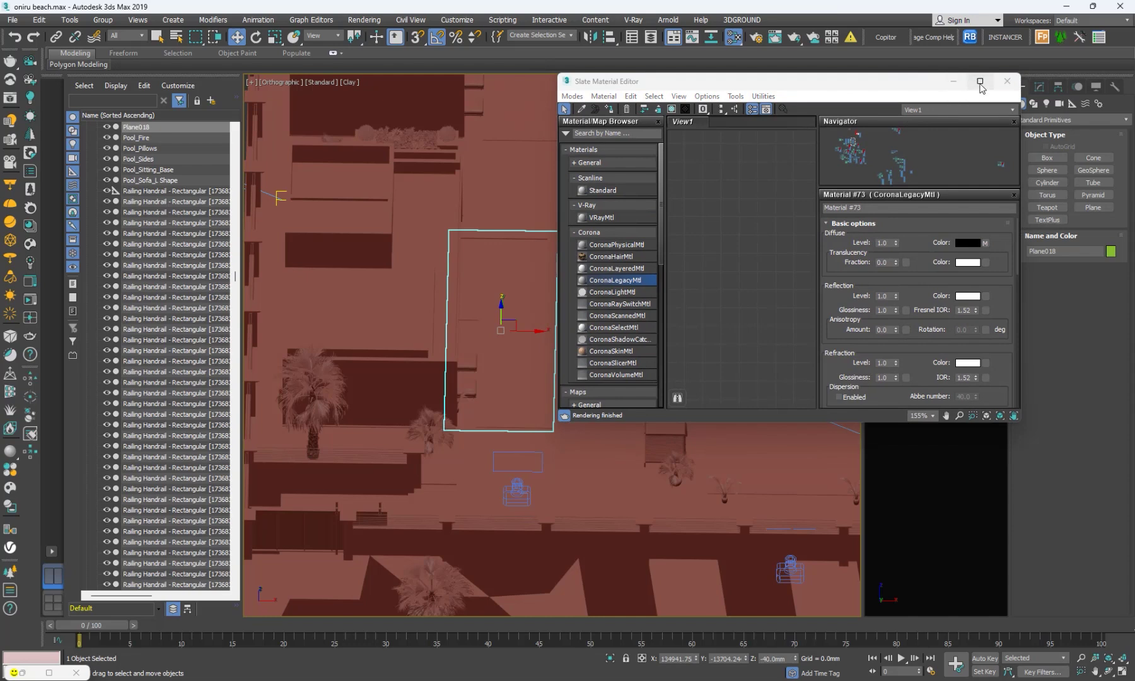
click(981, 81)
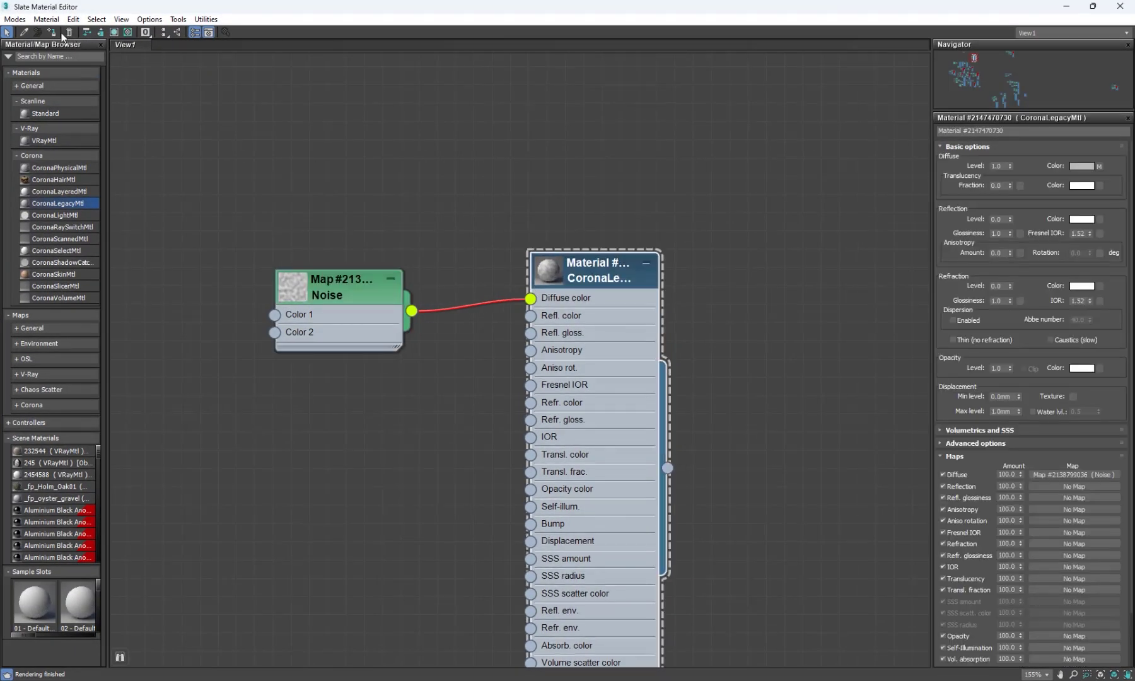
double_click(886, 7)
drag(877, 13, 840, 189)
Bring up the Corona frame buffer beside the material editor and start interactive rendering of Corona Camera002
scroll(391, 313, down, 6)
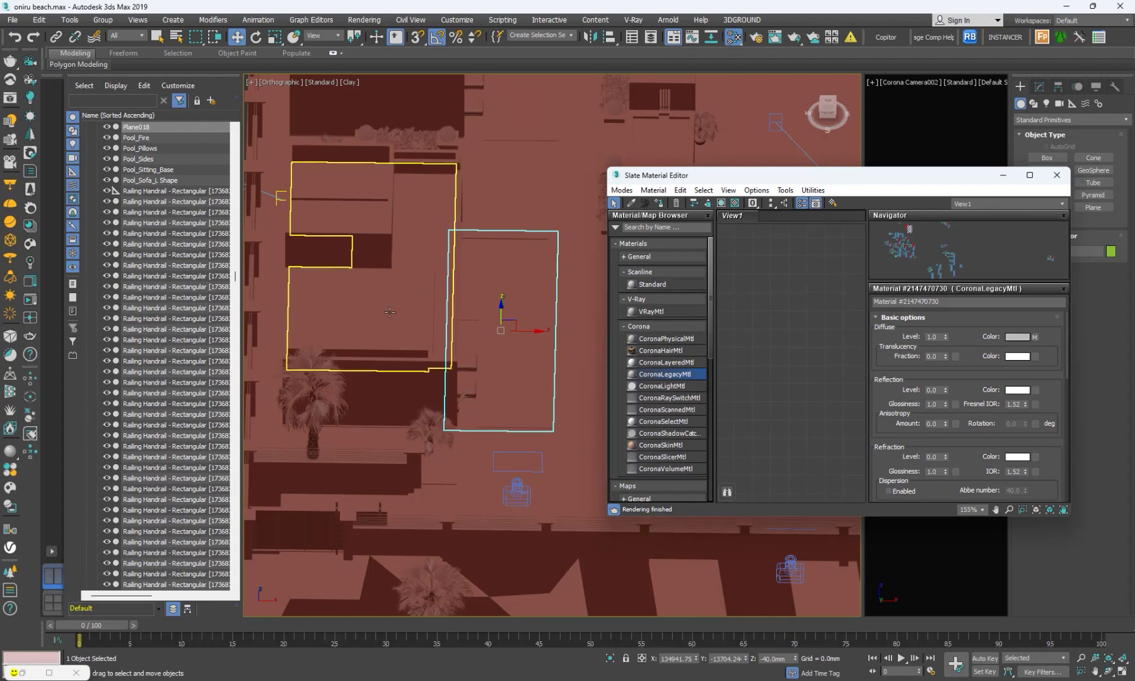
scroll(467, 342, up, 5)
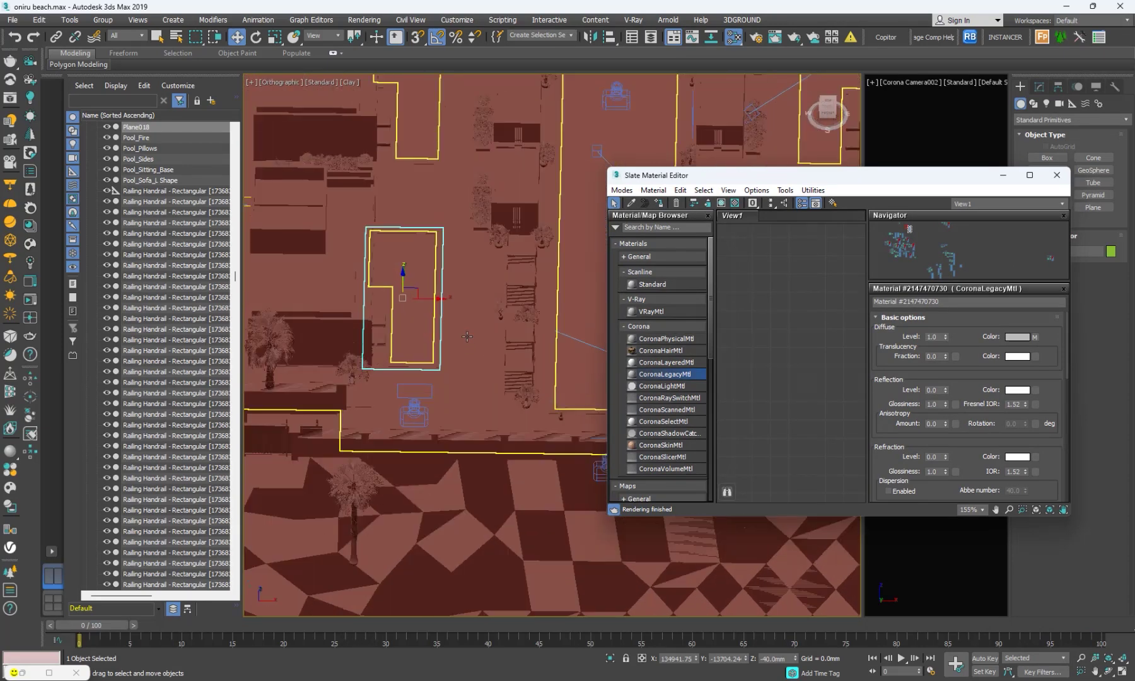
click(48, 673)
drag(1051, 10, 543, 96)
click(576, 115)
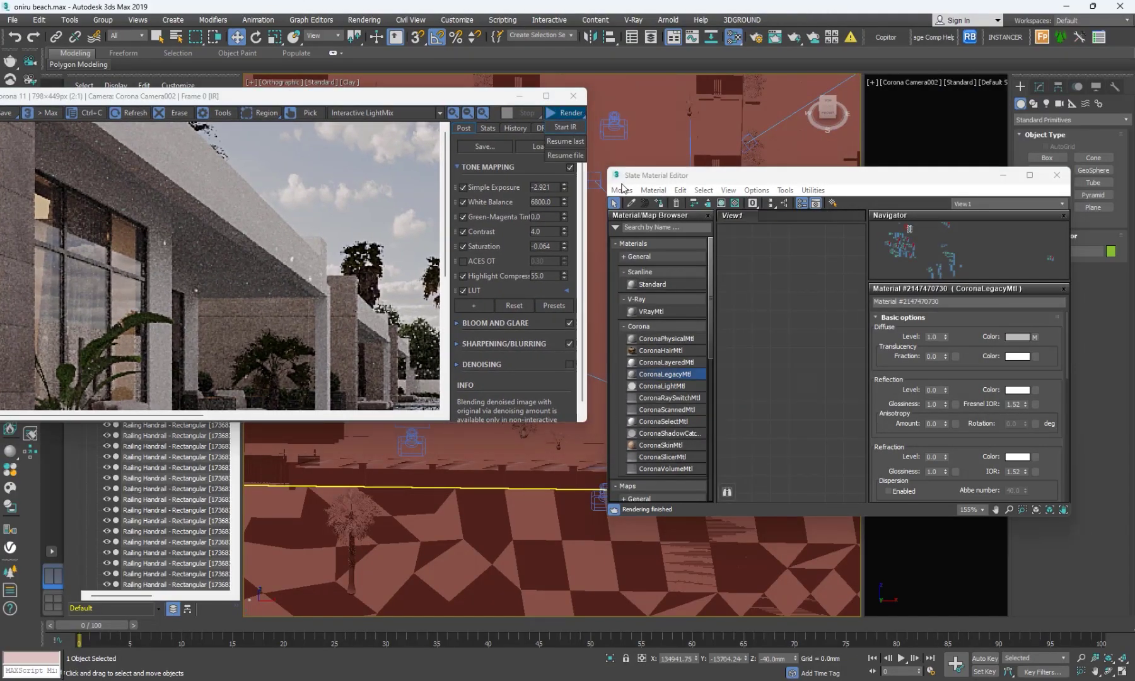
click(797, 235)
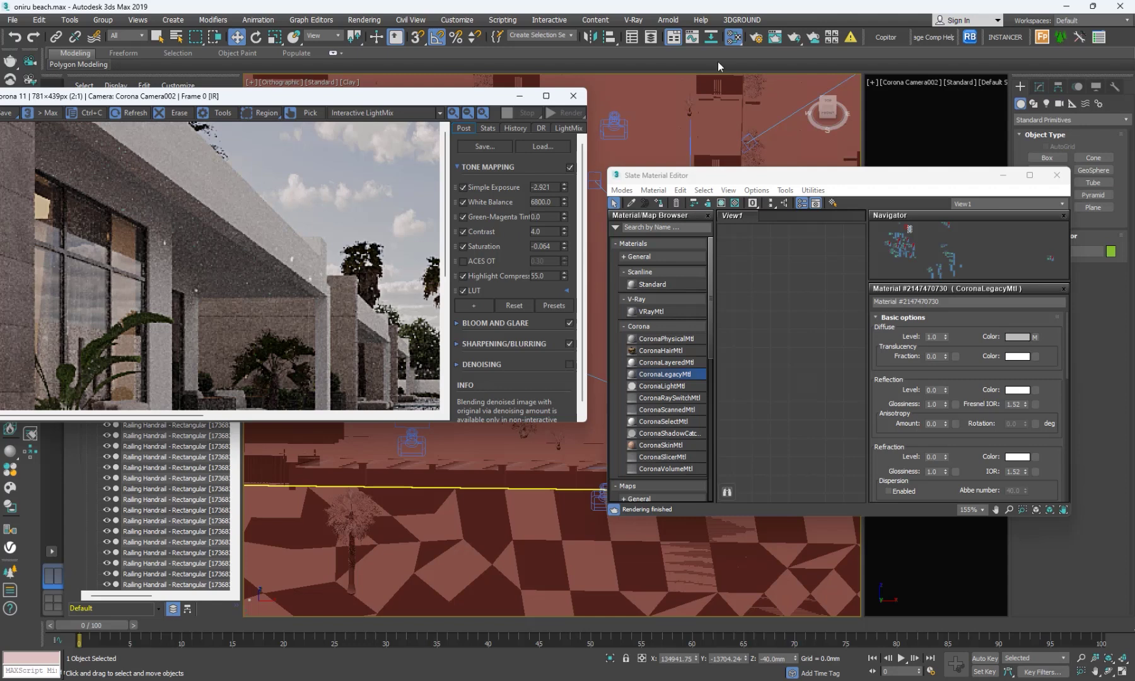
Examine how the noise pattern appears on the pool surface in the interactive render, up close and at normal scale
scroll(148, 347, down, 1)
scroll(164, 330, up, 3)
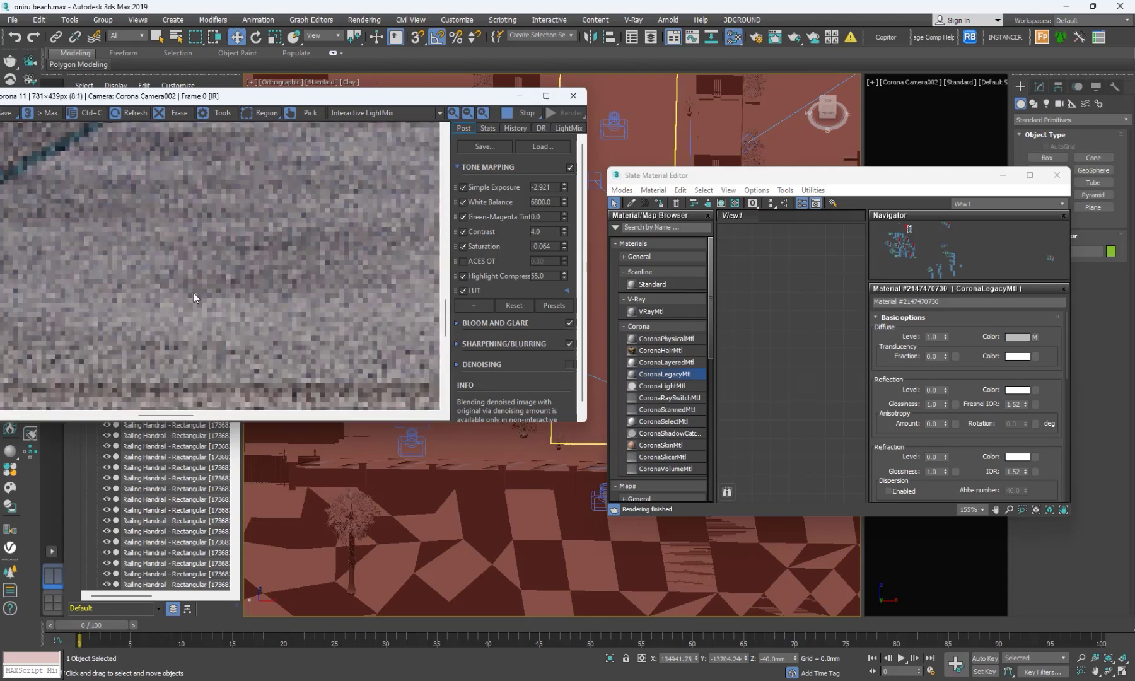
scroll(212, 279, down, 1)
scroll(217, 275, down, 1)
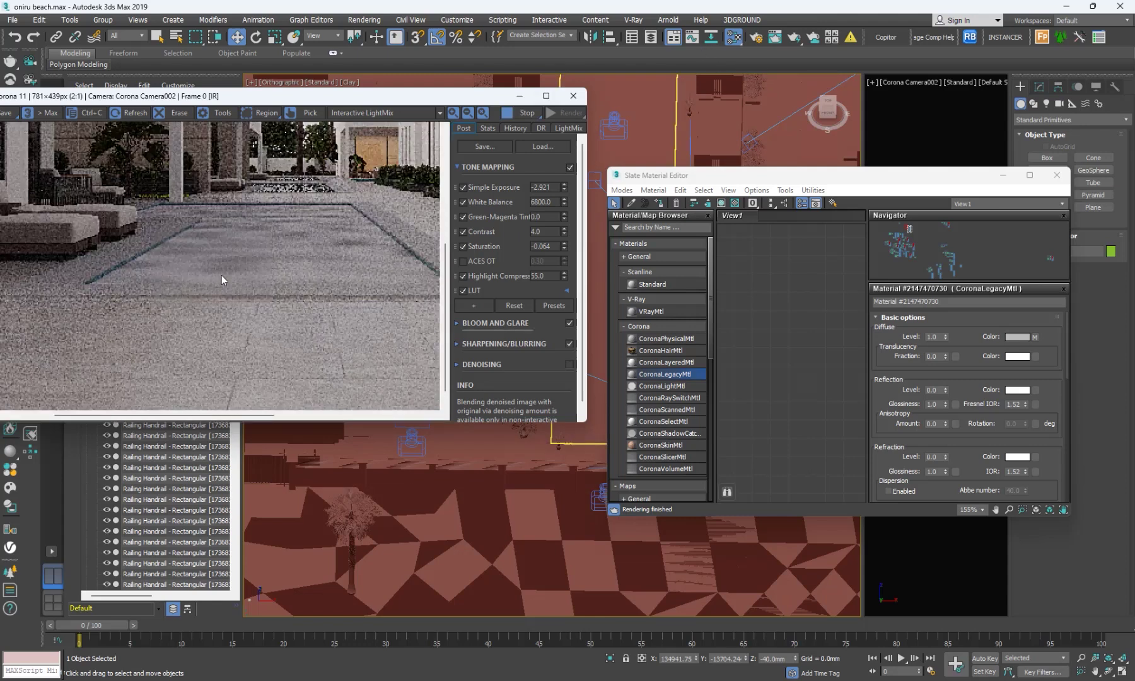
scroll(208, 249, up, 1)
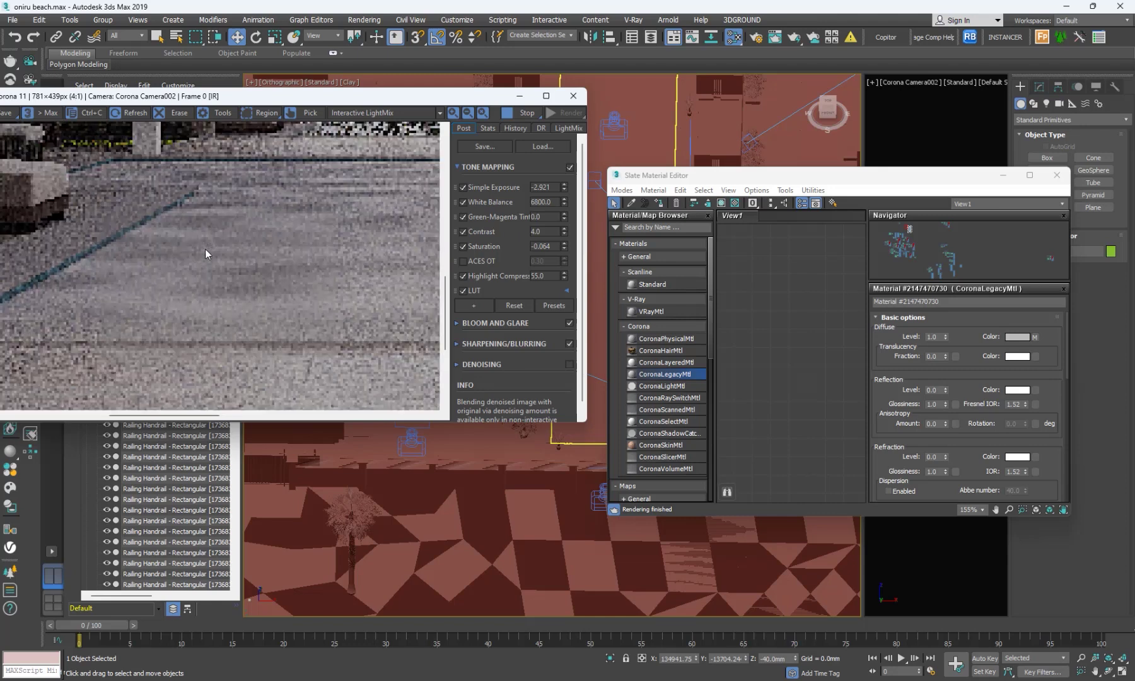
scroll(233, 239, up, 1)
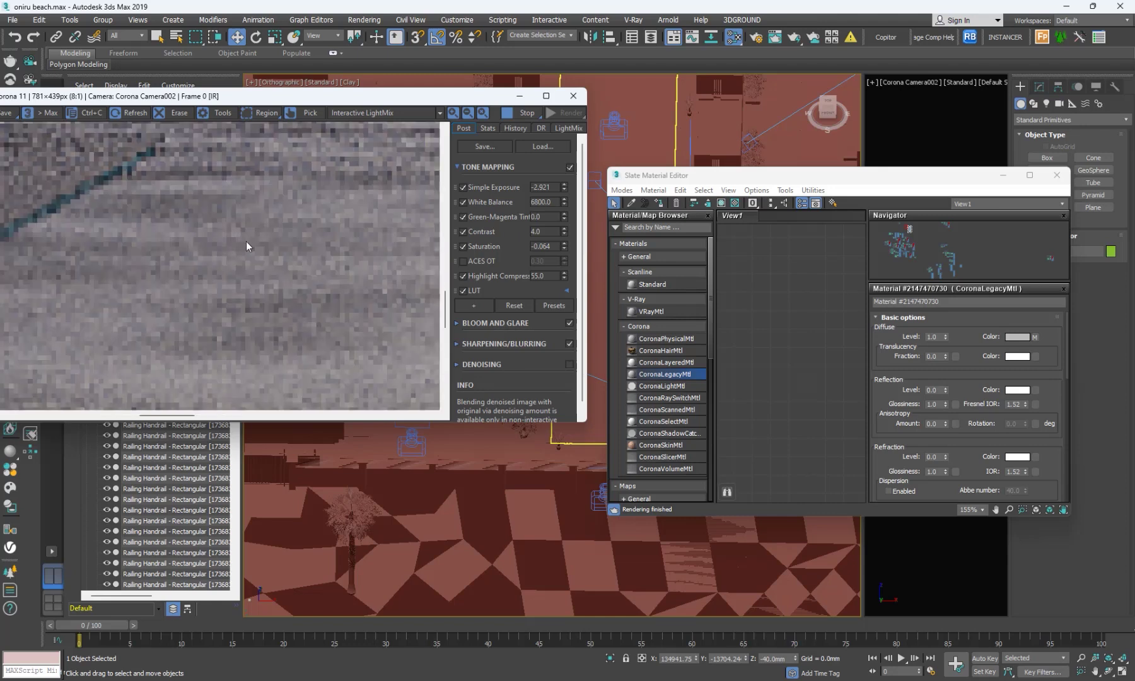
scroll(249, 247, down, 2)
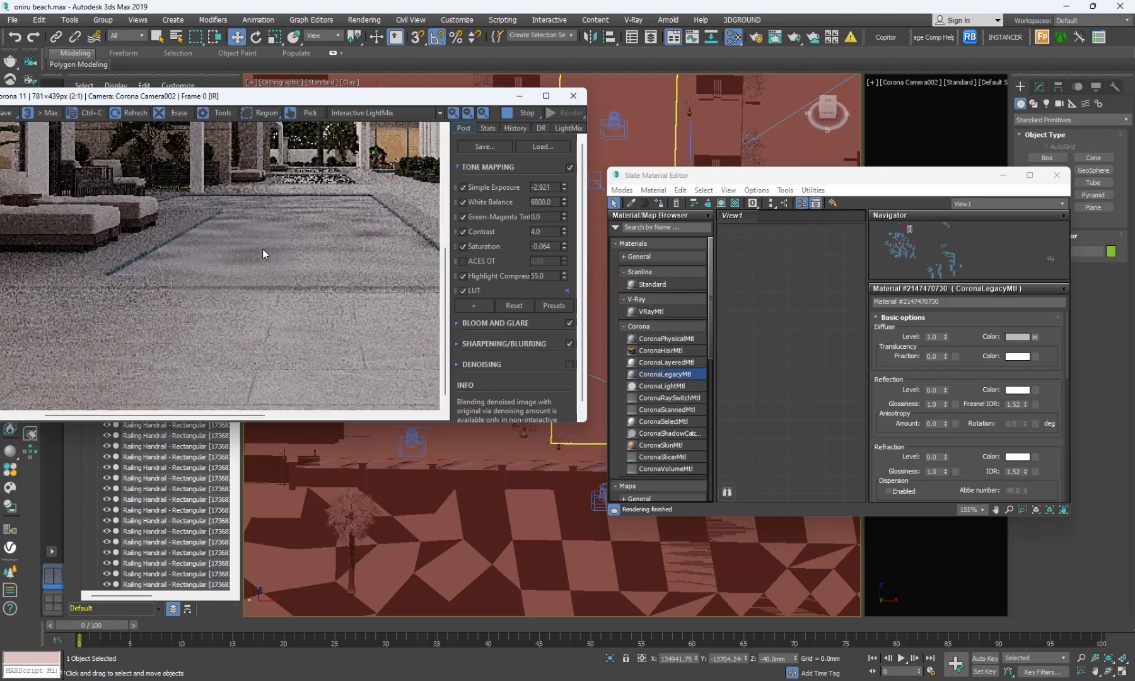
scroll(193, 241, up, 1)
Limit the interactive render to a region enclosing the pool and centre it in the frame buffer
scroll(195, 243, down, 2)
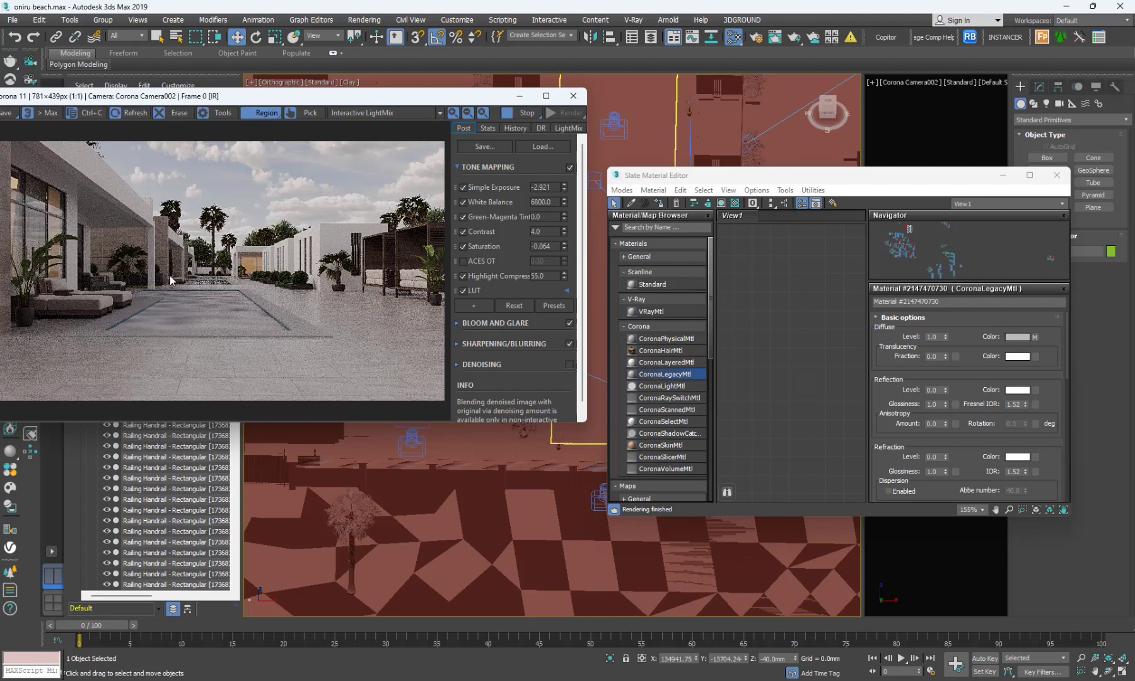
drag(70, 255, 344, 357)
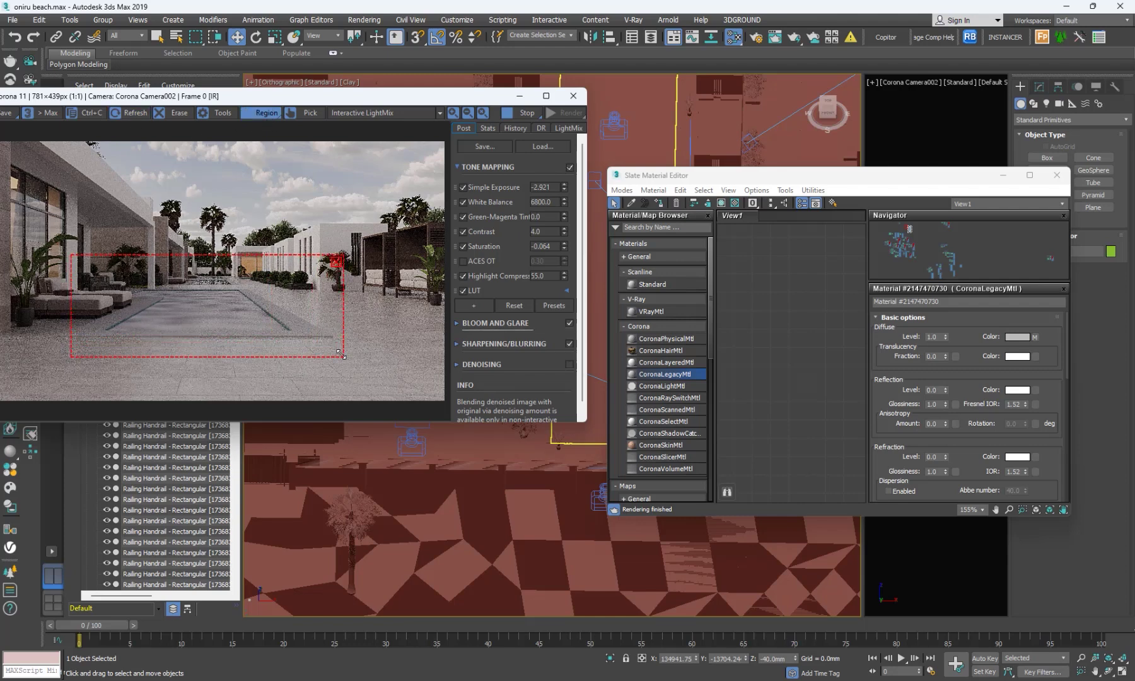
scroll(210, 313, up, 1)
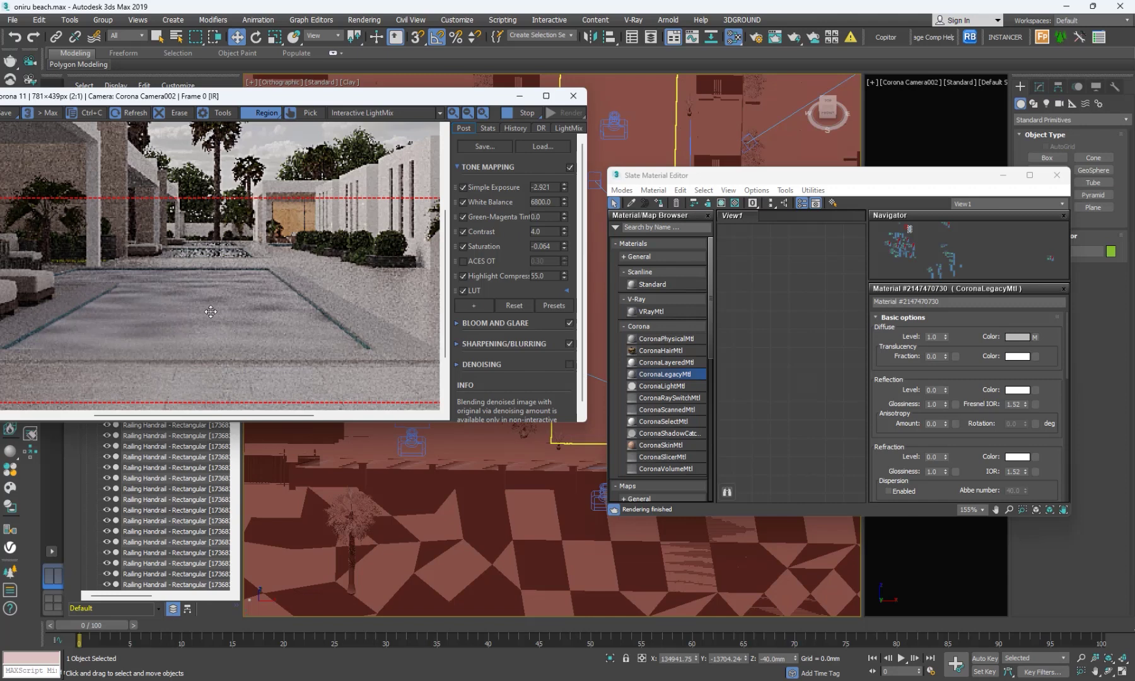
middle_drag(211, 311, 247, 322)
Open the parameters of the Noise map connected to the pool material
scroll(776, 315, down, 5)
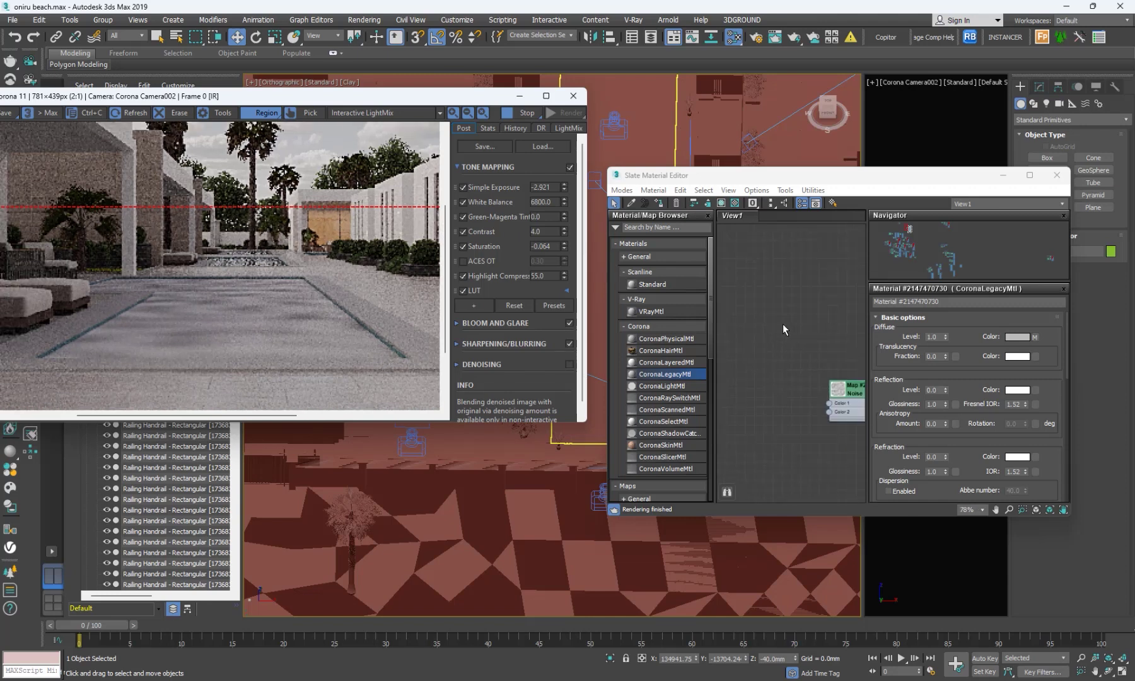
scroll(777, 393, up, 3)
double_click(777, 393)
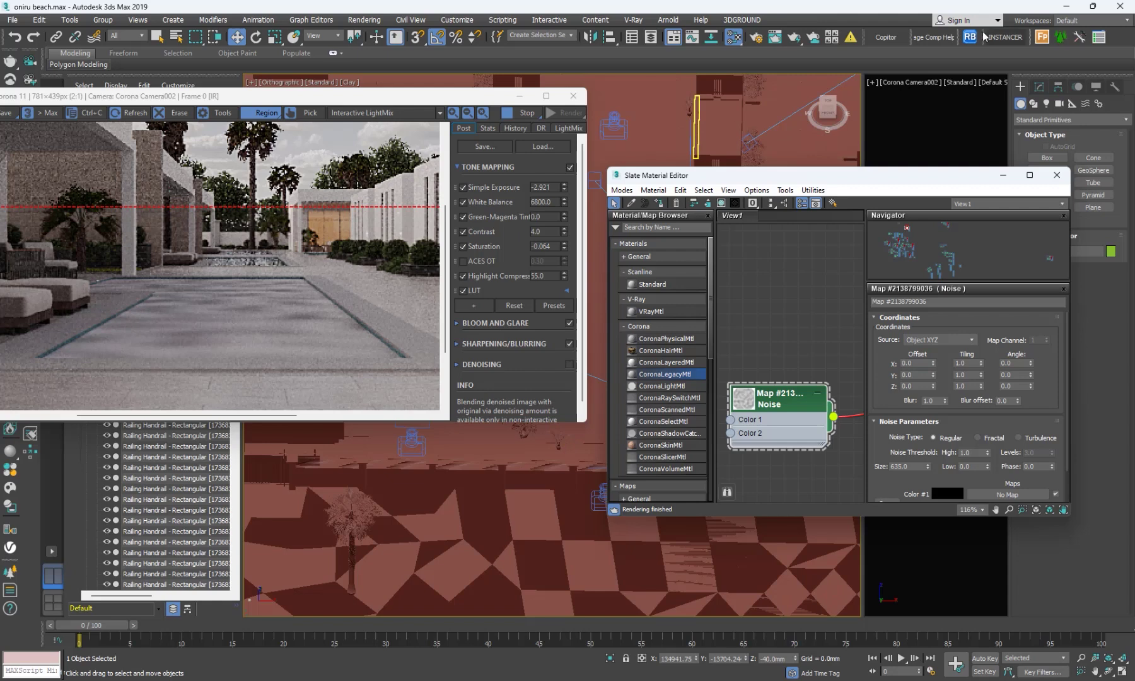
Set the Noise map's size to 200 and check the pattern on the pool in the interactive render
scroll(1003, 404, down, 1)
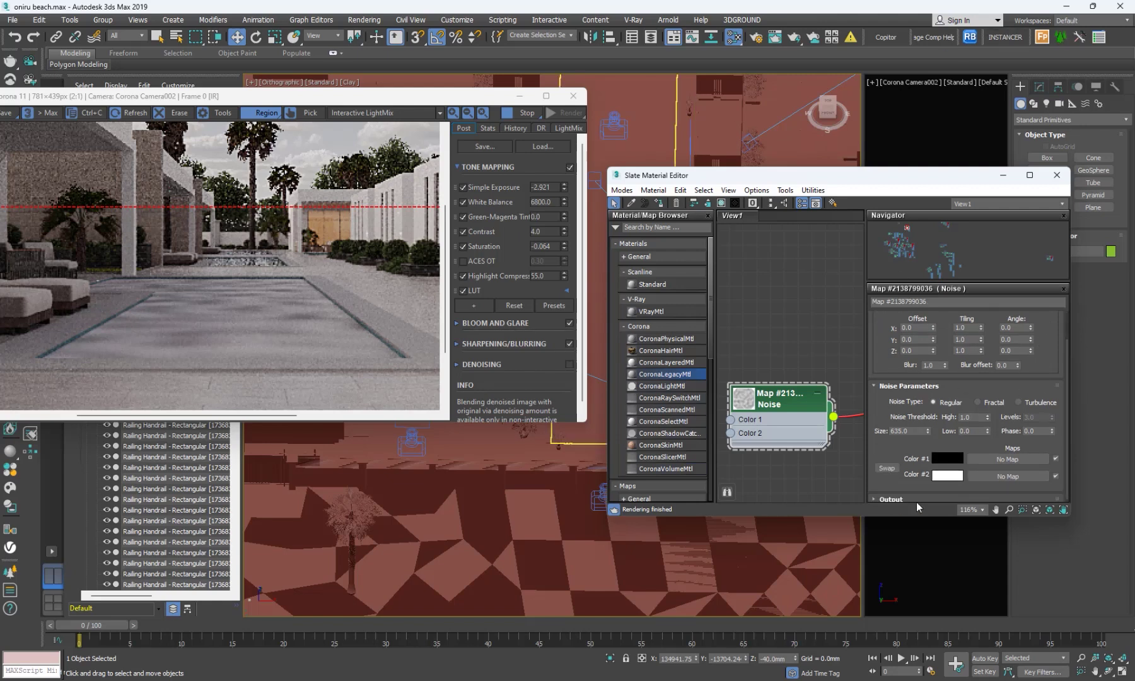
double_click(894, 431)
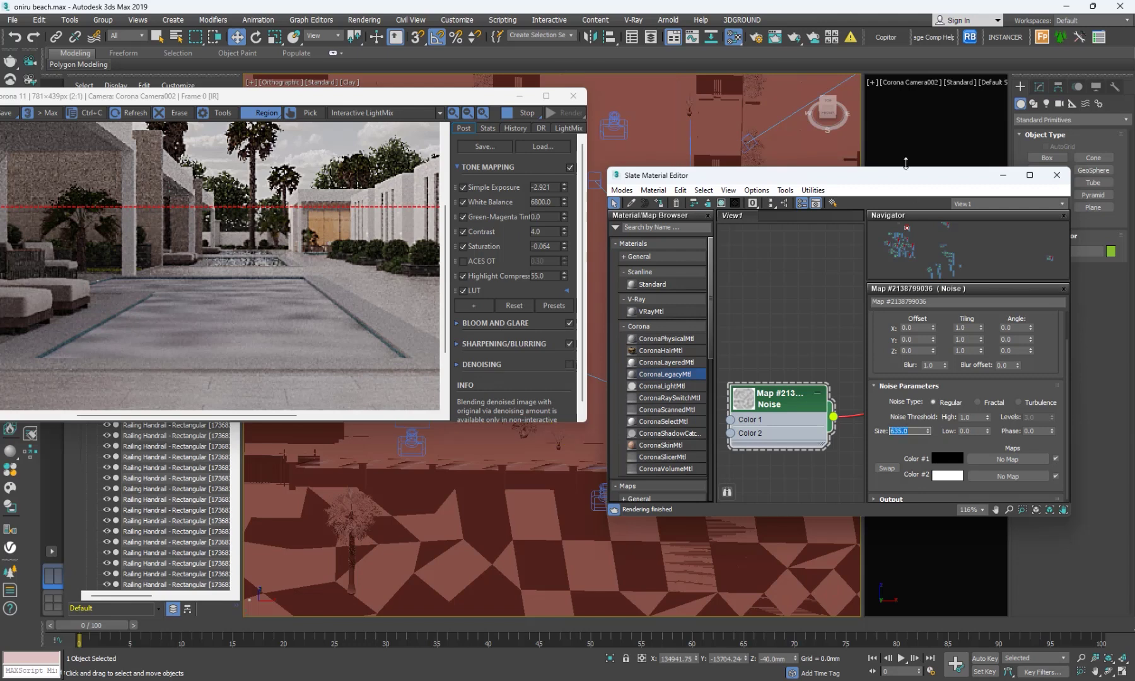
text(200)
key(Return)
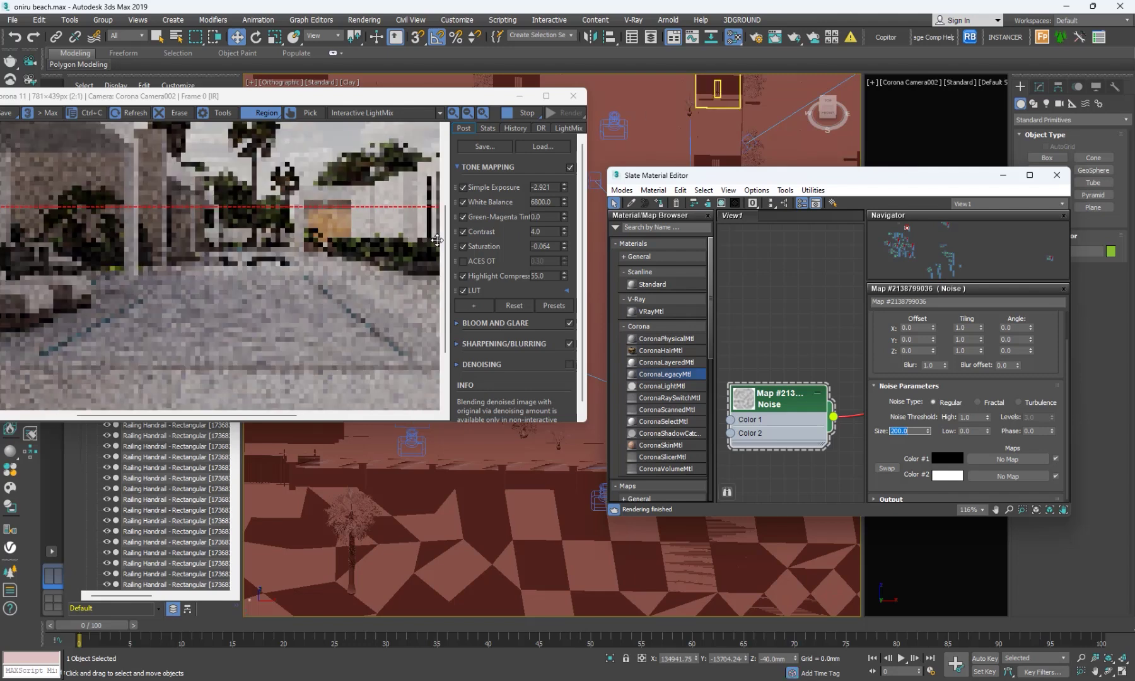
scroll(178, 325, up, 1)
drag(178, 324, 198, 254)
scroll(197, 254, down, 1)
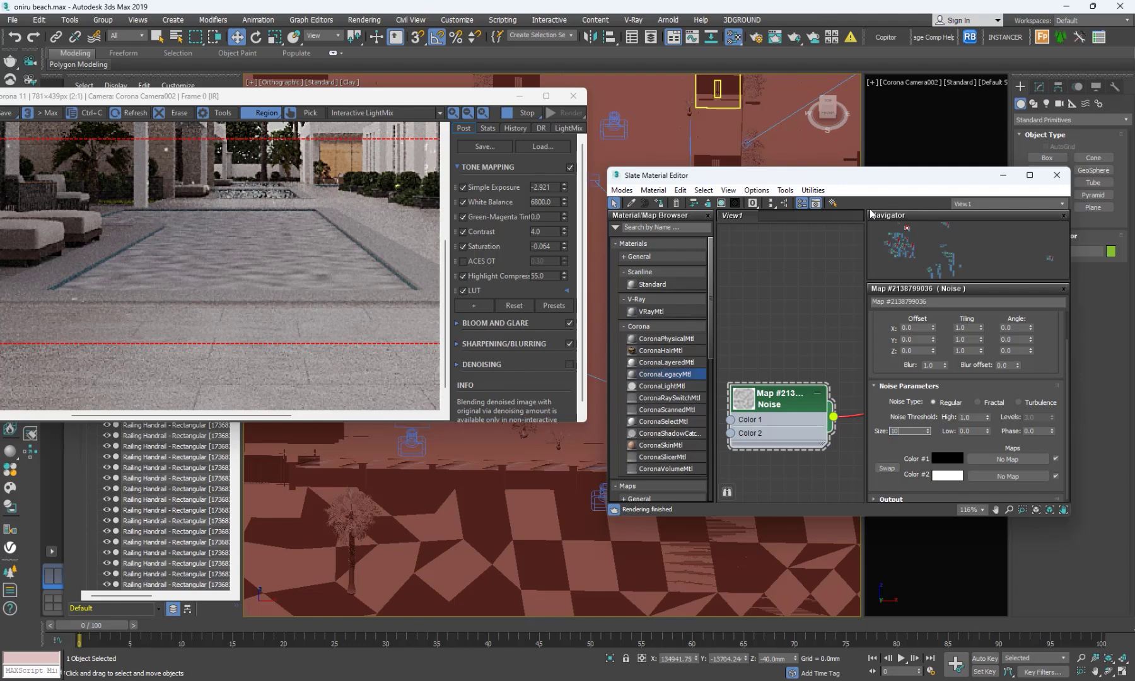
Set the Noise map's size to 100 and inspect the pool surface up close in the render
text(0)
key(Return)
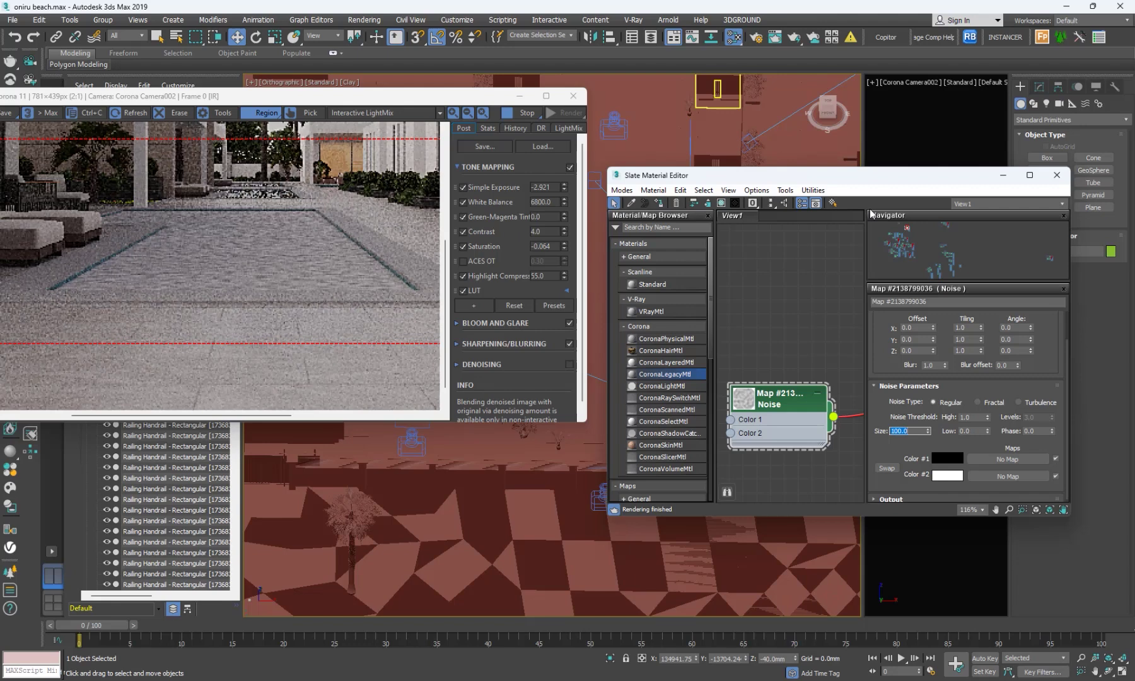
scroll(126, 284, up, 3)
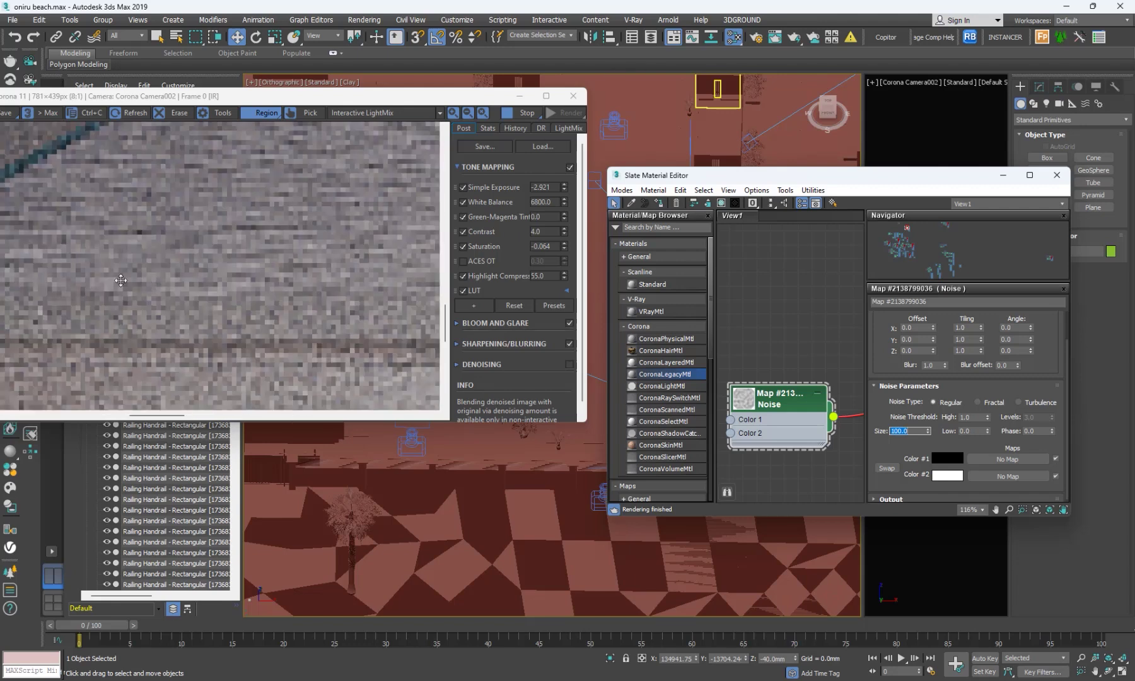
scroll(121, 280, down, 2)
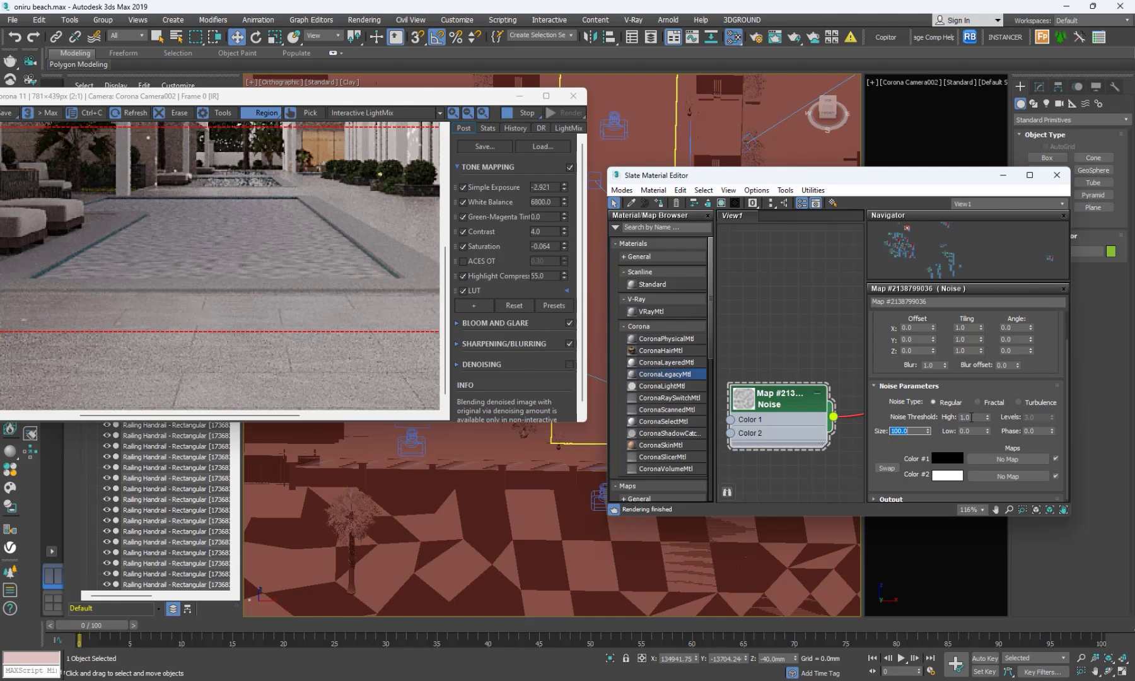
Set both the High and Low noise thresholds to 0.5 and check the pool in the render
click(972, 417)
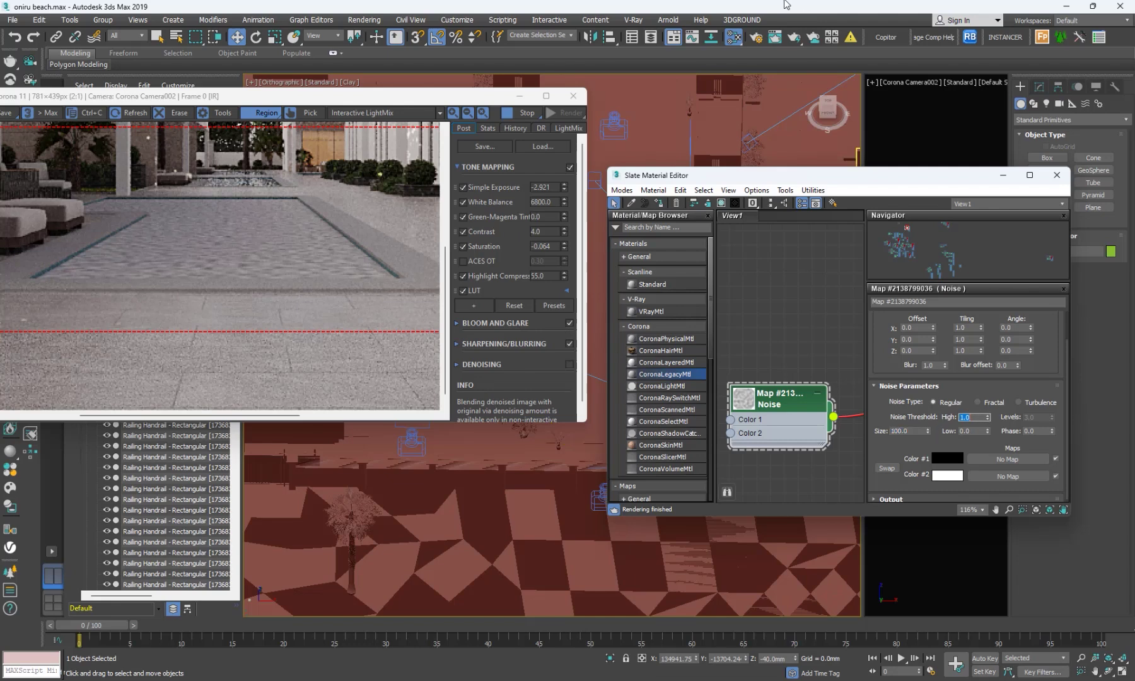
key(Return)
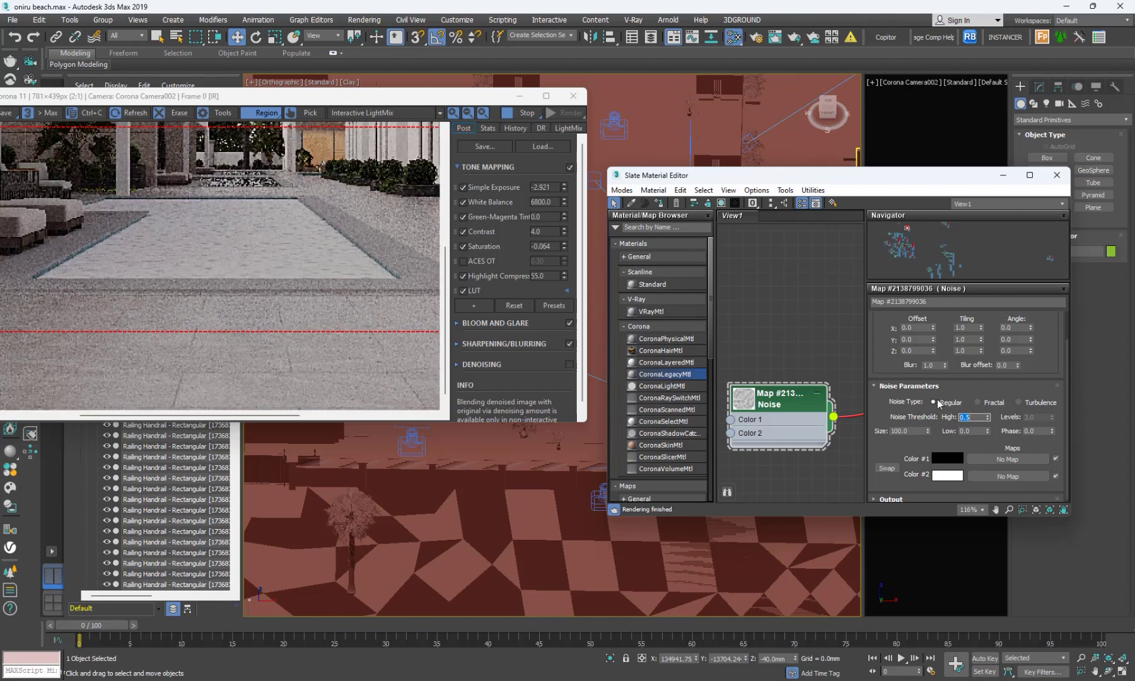
click(977, 432)
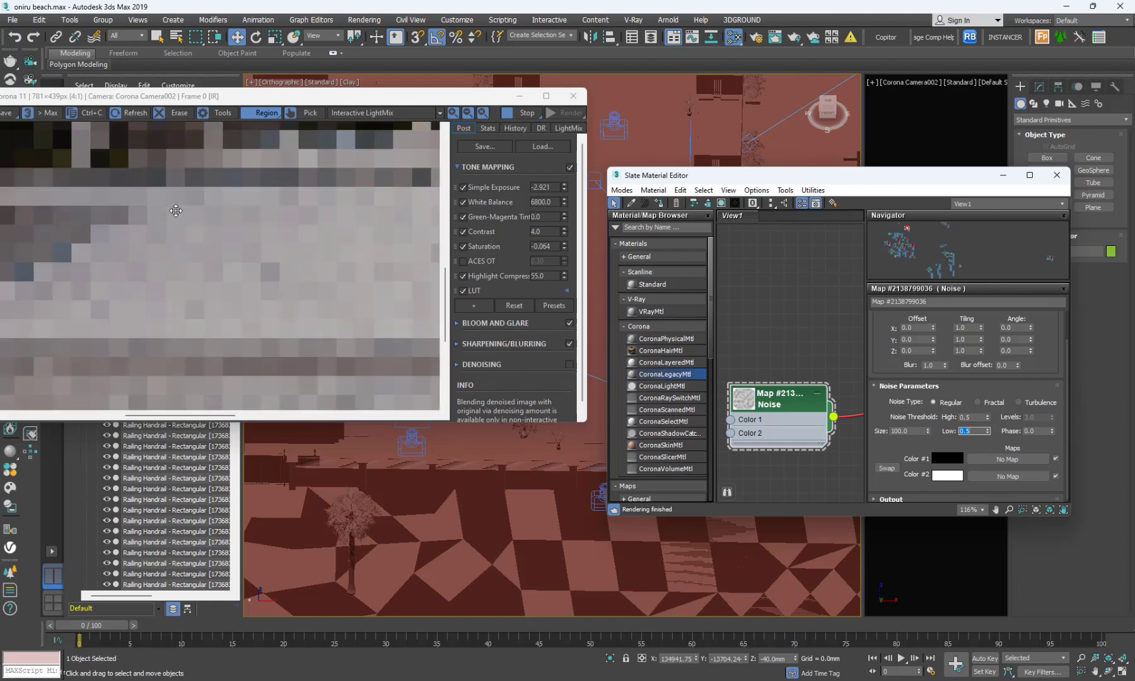
scroll(177, 215, down, 1)
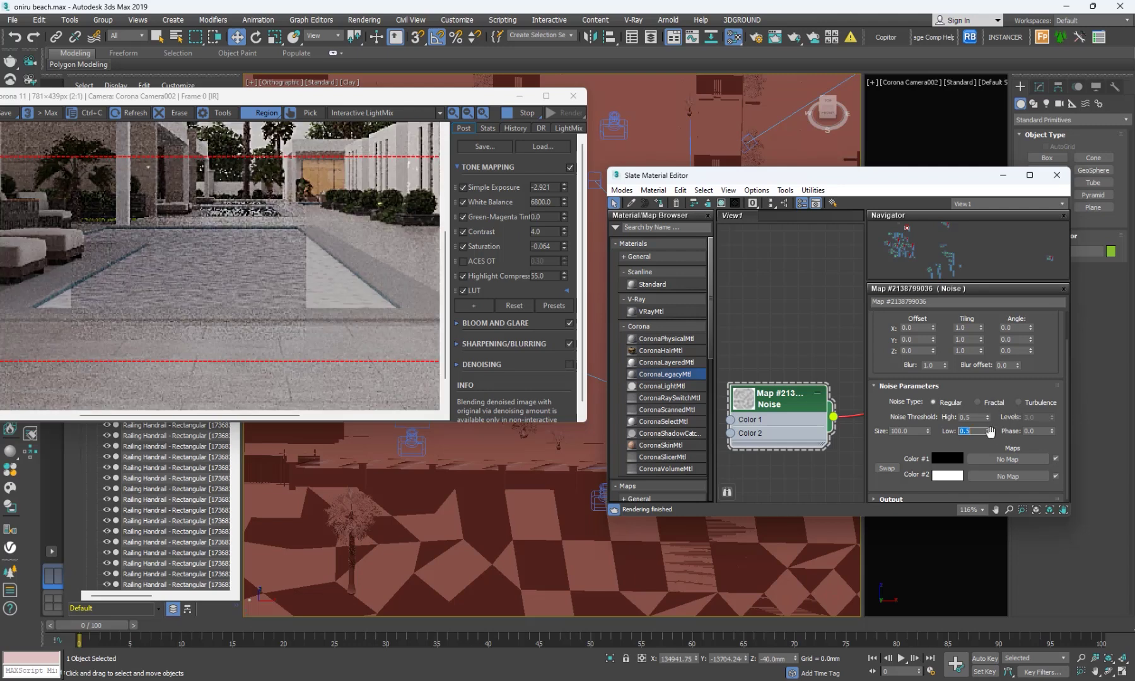
Try a Low noise threshold of 0.25 and examine the pool surface in the render
drag(990, 431, 989, 438)
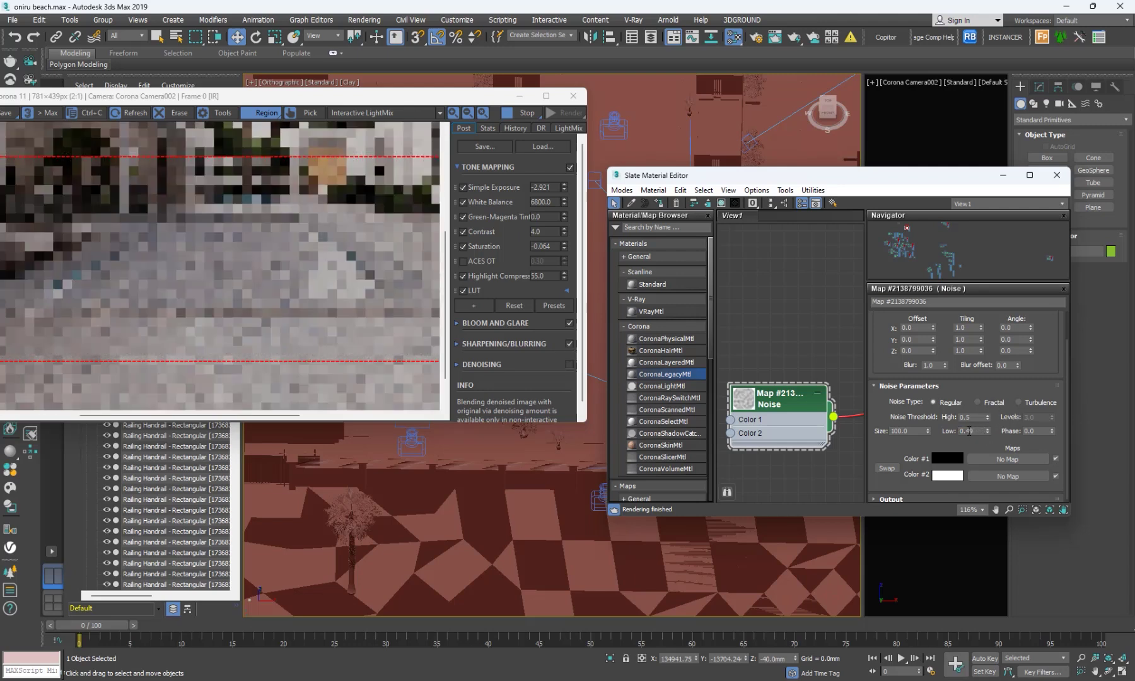
double_click(969, 432)
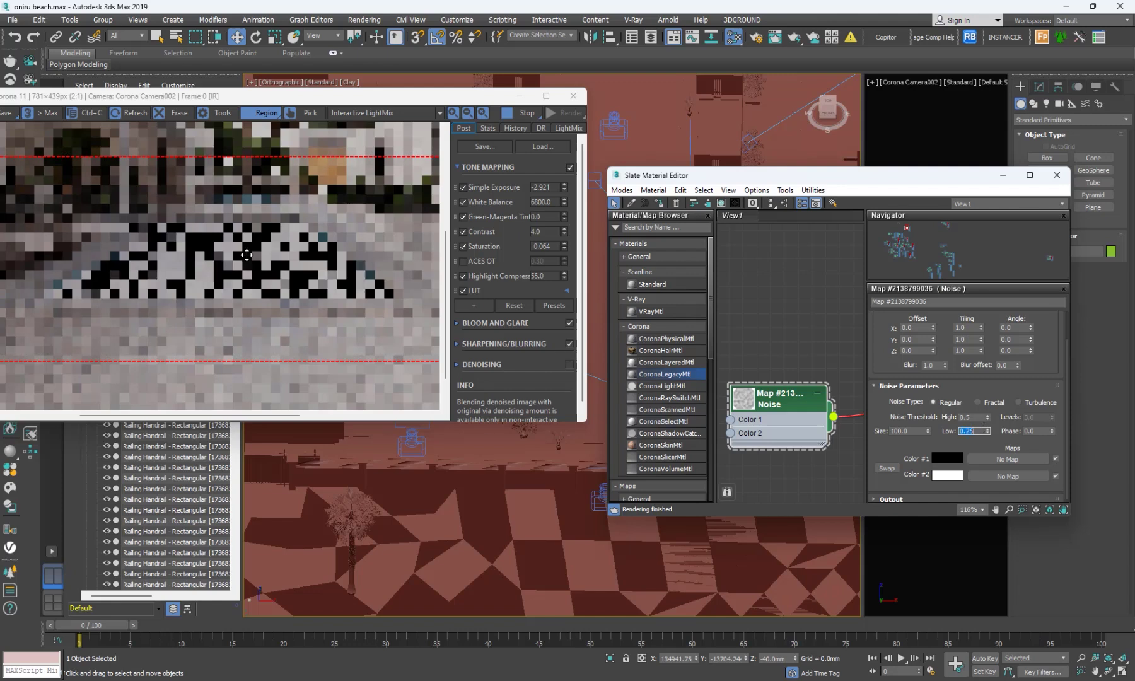
scroll(248, 255, up, 1)
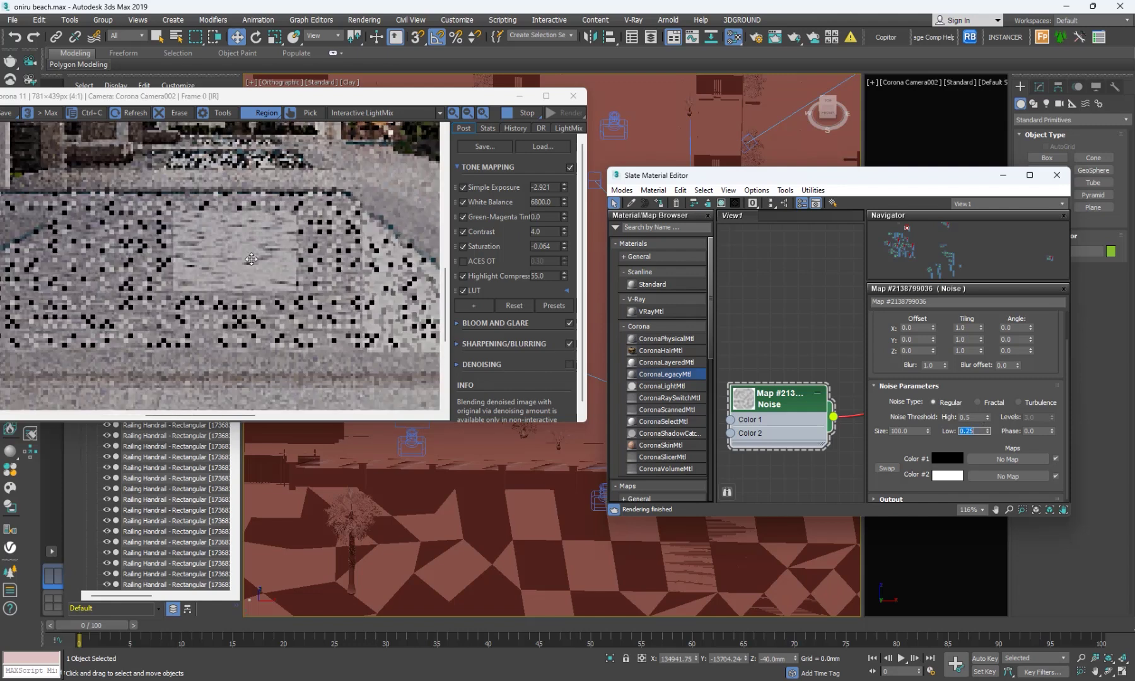
scroll(291, 268, up, 2)
scroll(291, 269, down, 2)
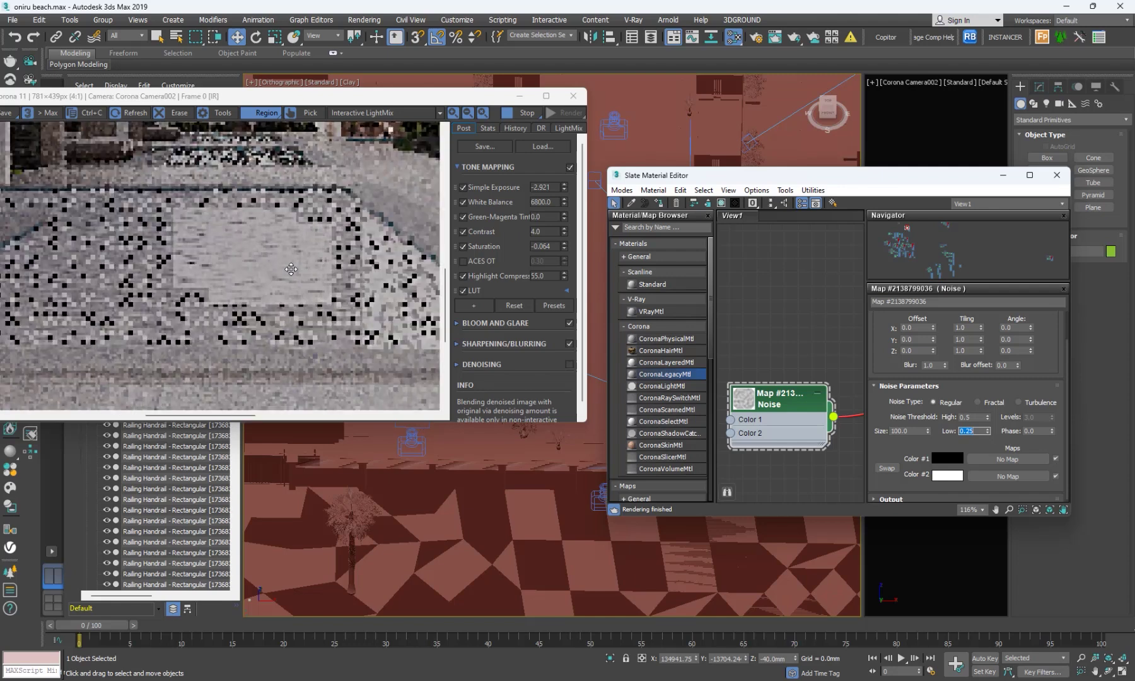
scroll(296, 271, down, 1)
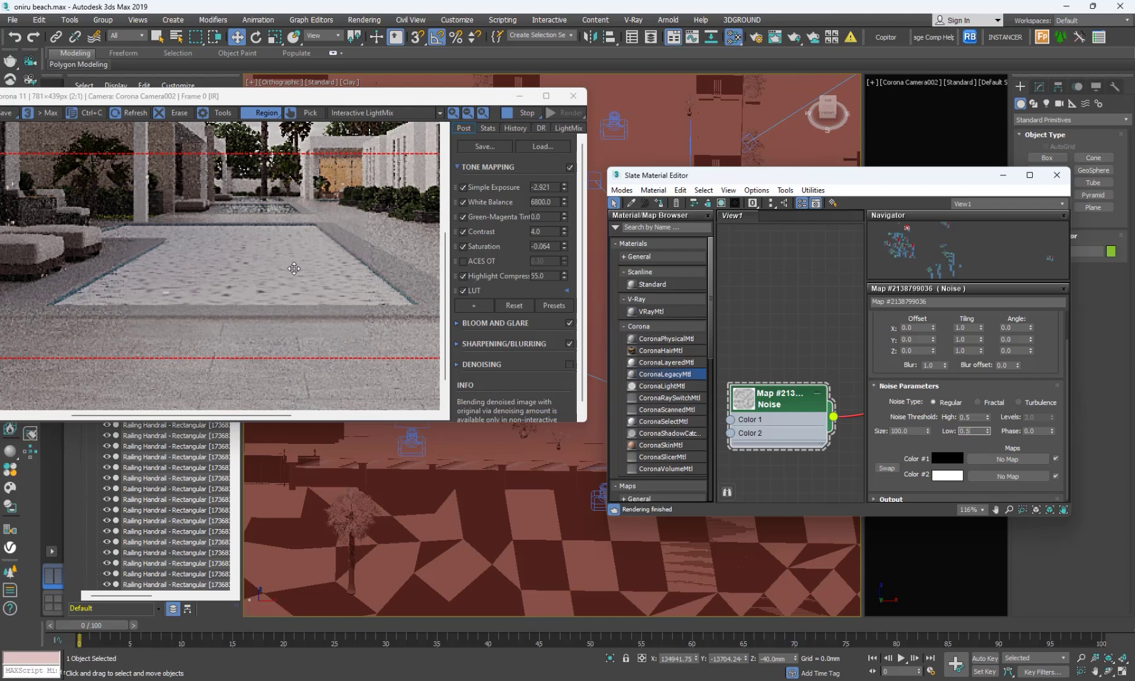
Set the Low noise threshold to 0.3
key(BackSpace)
text(3)
key(Return)
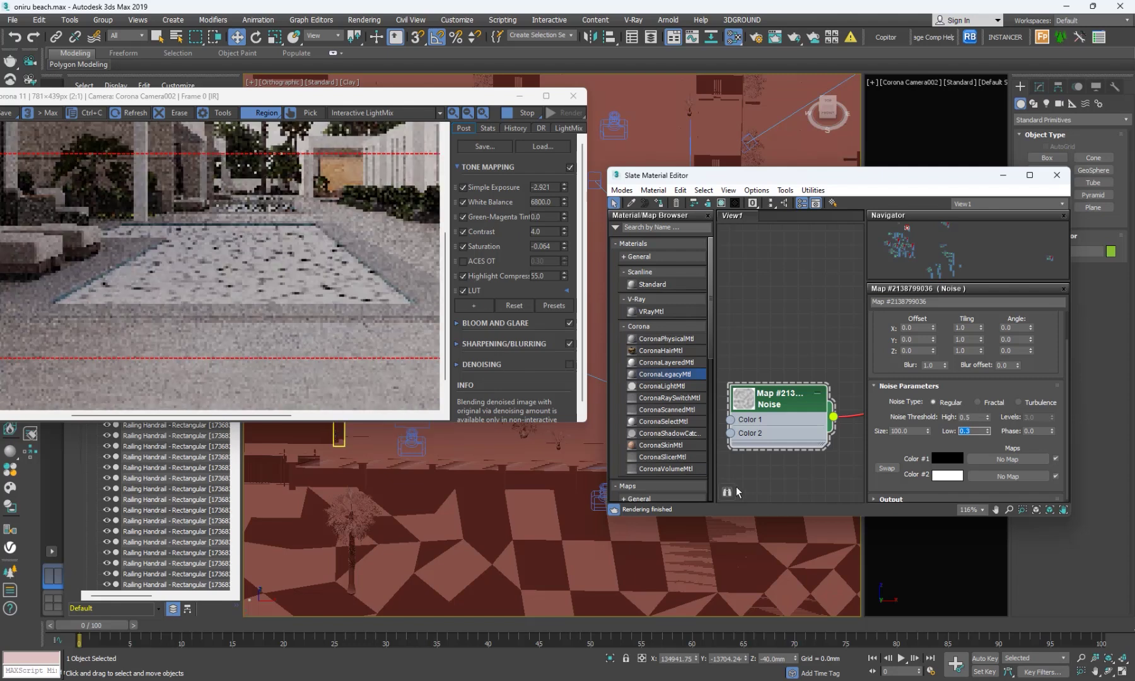
Switch the noise type to Fractal with 6 levels and inspect the pool surface at several magnifications
click(998, 405)
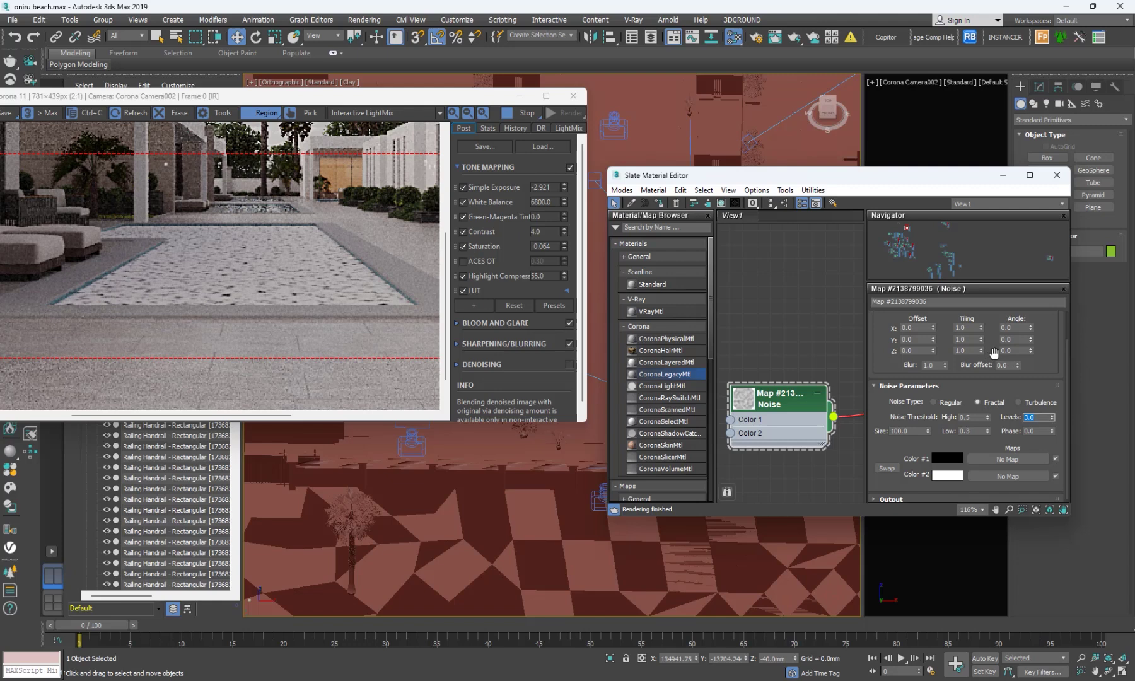
key(Return)
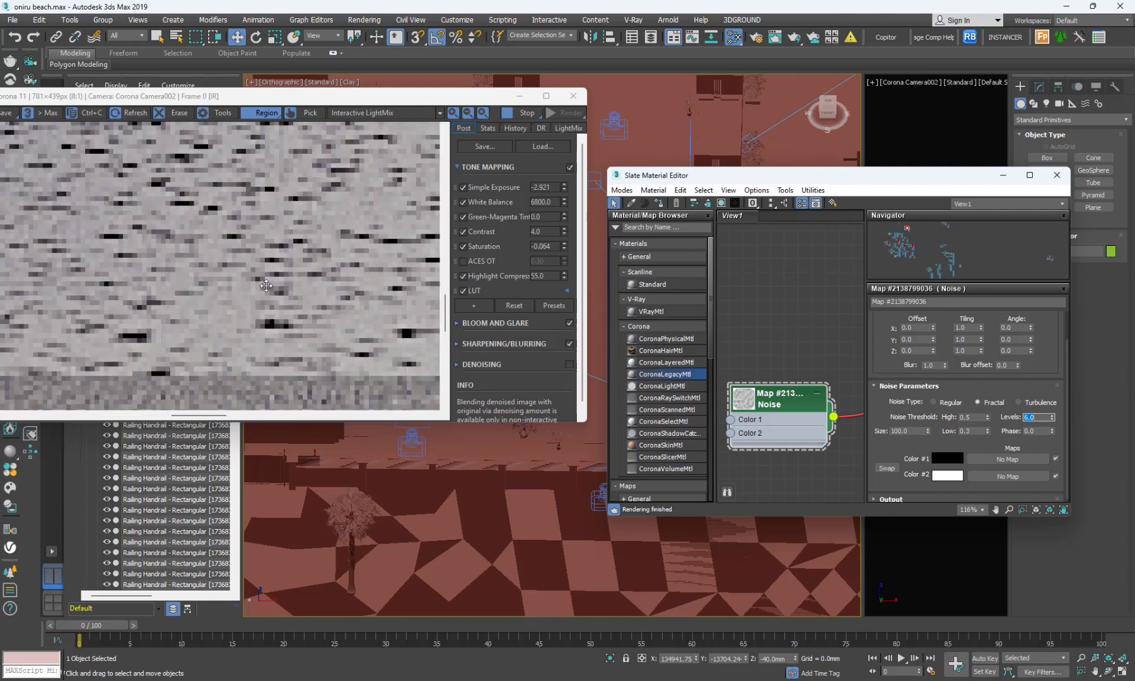
scroll(266, 287, down, 1)
scroll(177, 296, up, 1)
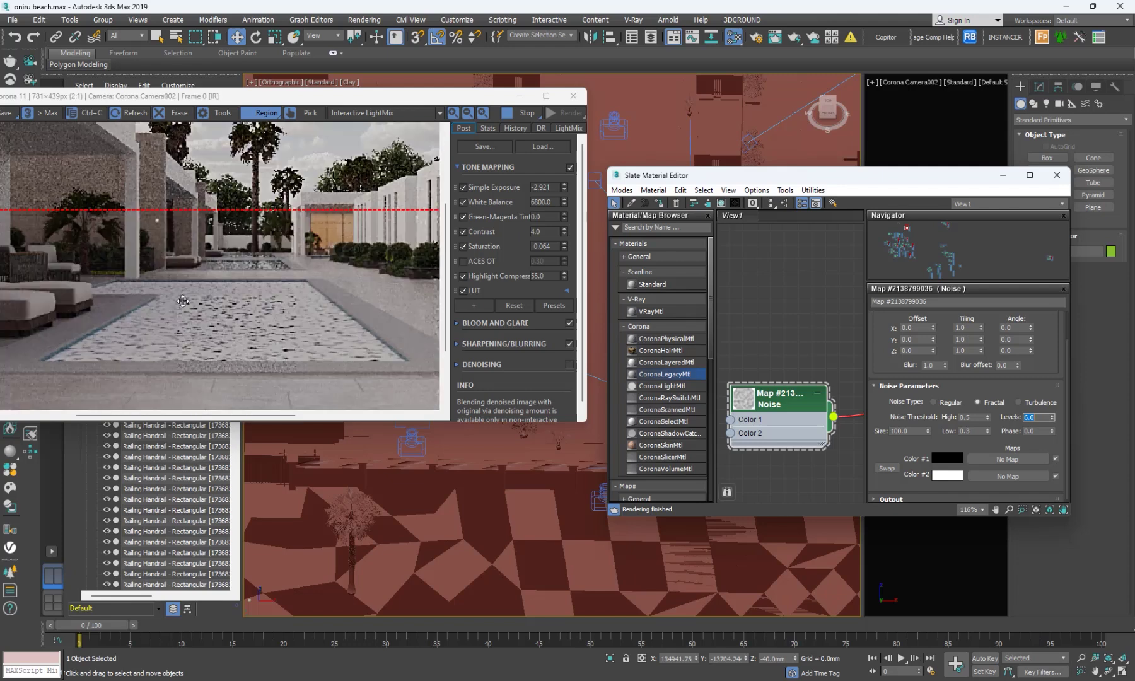
scroll(149, 357, up, 1)
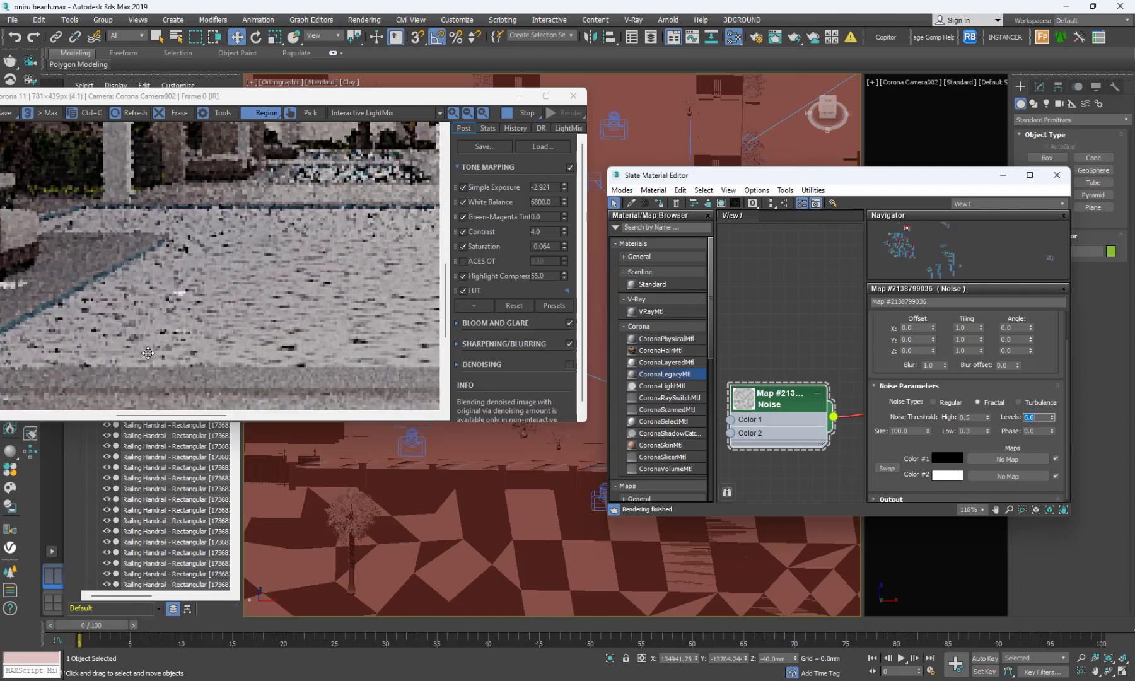
scroll(151, 352, down, 1)
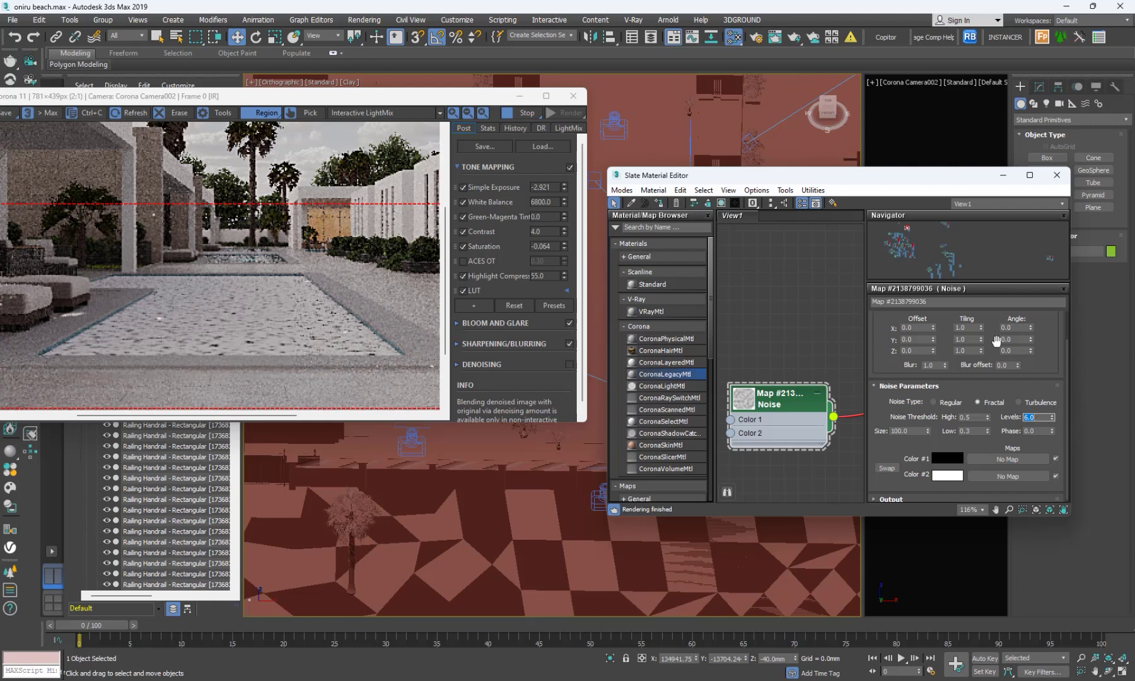
Set the fractal noise levels to 9 and inspect the finer pattern on the pool surface
text(9)
key(Return)
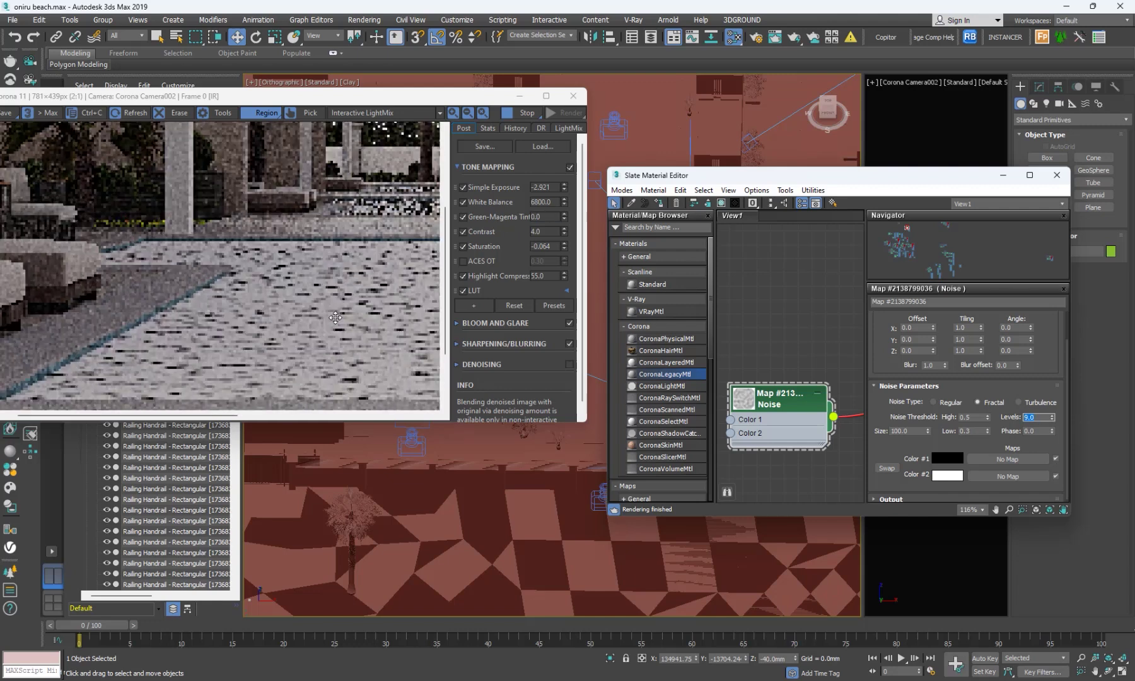
scroll(336, 318, down, 1)
scroll(378, 339, up, 3)
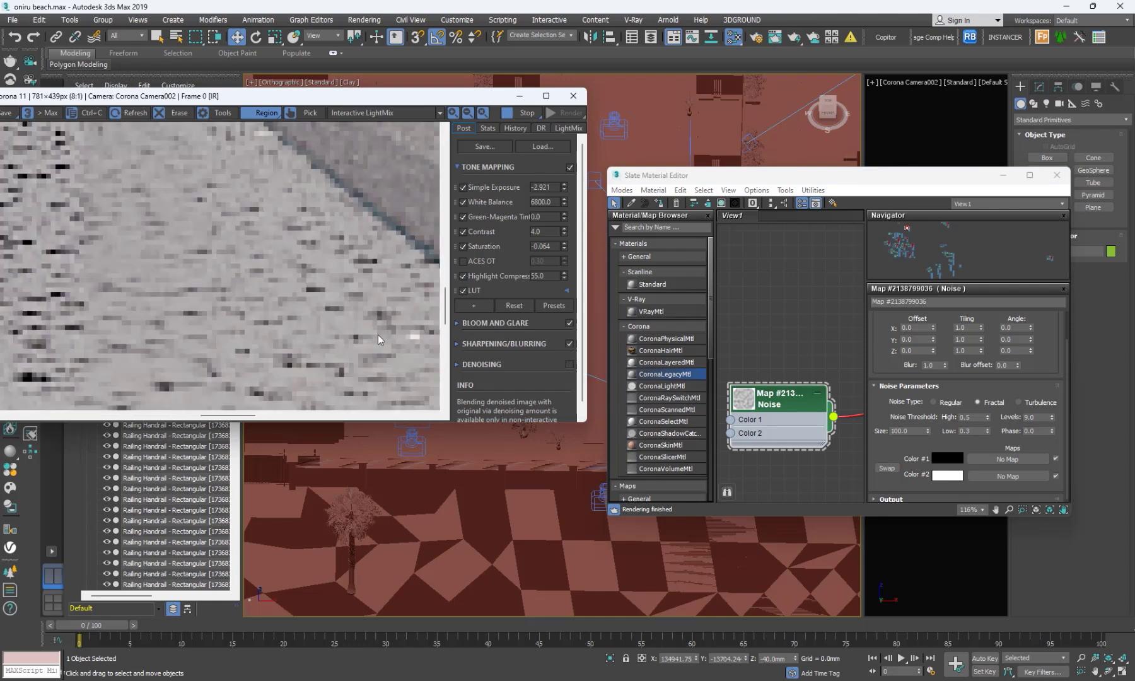
scroll(378, 336, down, 2)
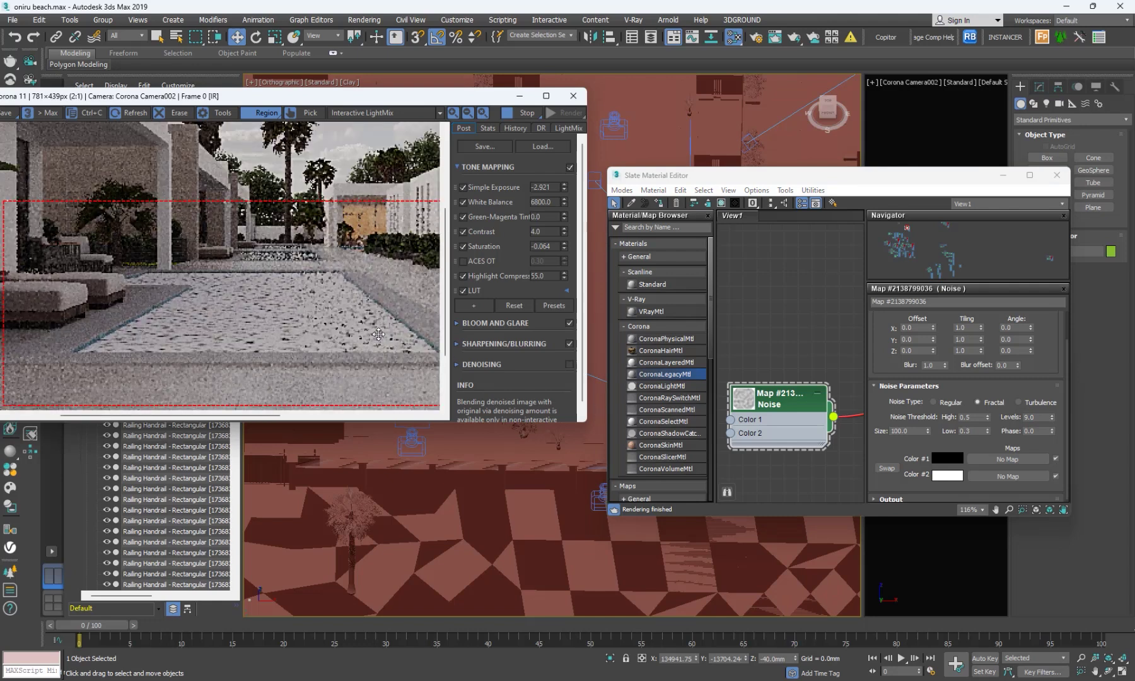
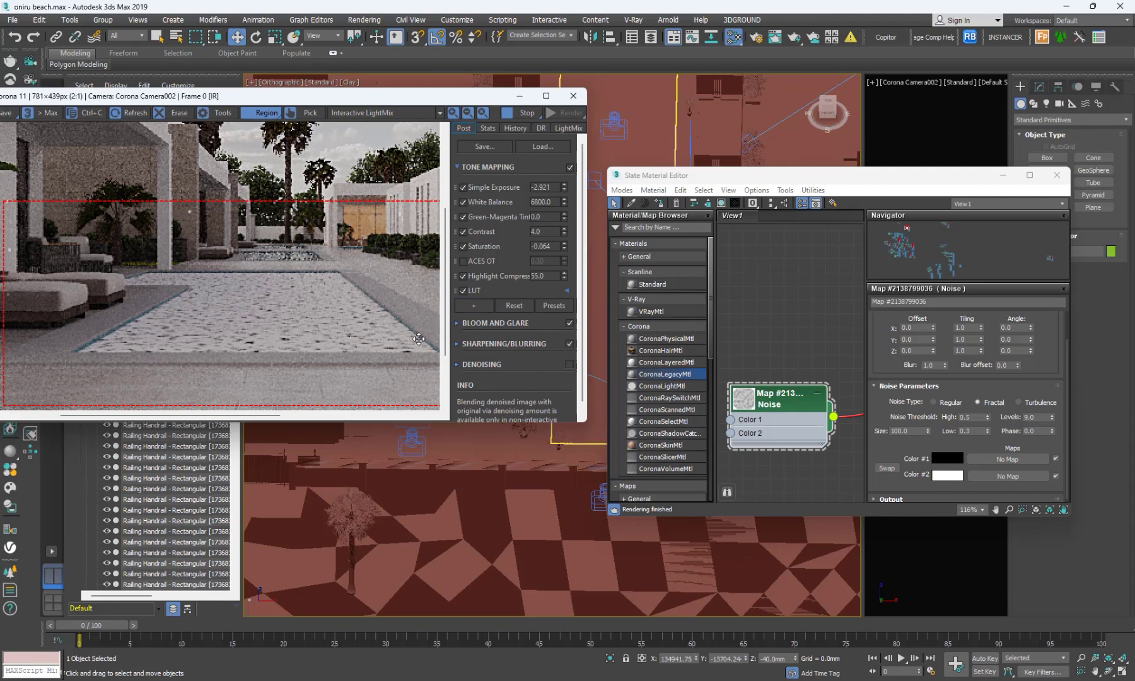
Disconnect the Noise map from the diffuse color of the pool's CoronaLegacyMtl
scroll(764, 337, down, 5)
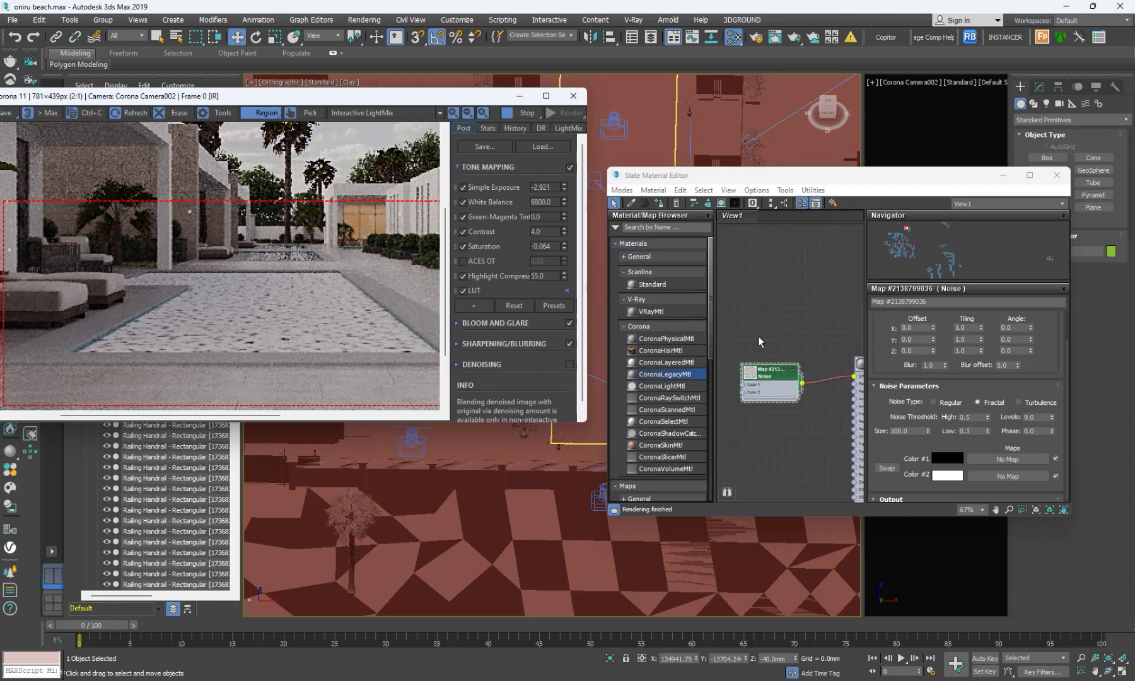
middle_drag(822, 385, 793, 382)
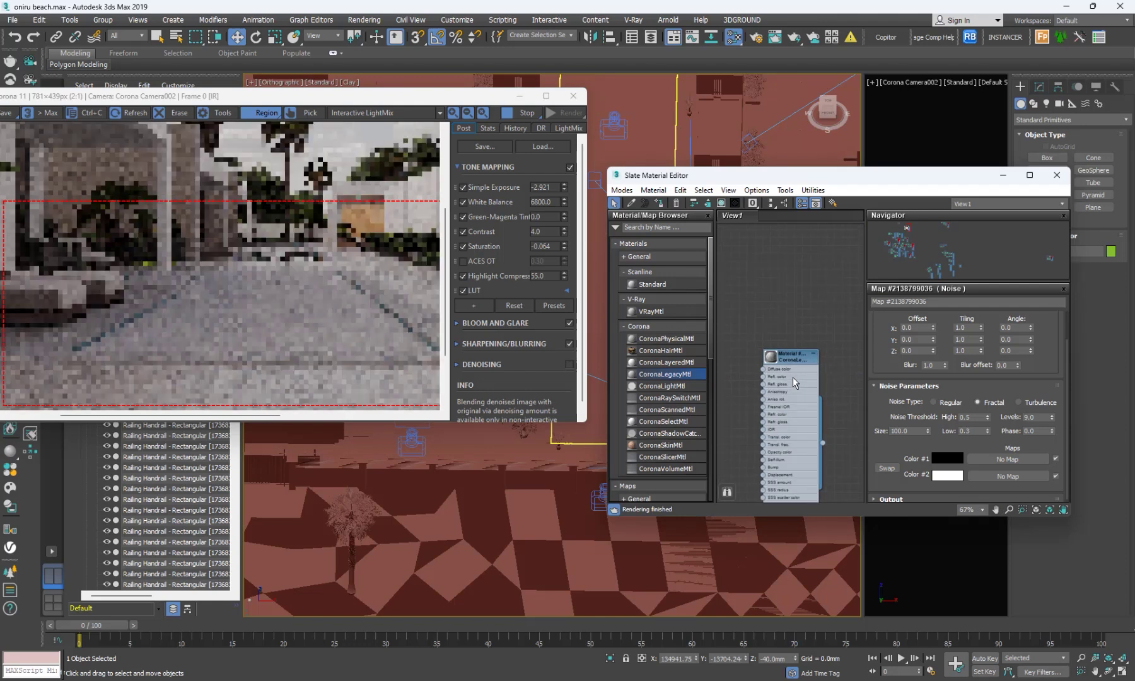
Set the pool CoronaLegacyMtl's reflection and refraction levels to 1.0 and enable caustics
double_click(796, 358)
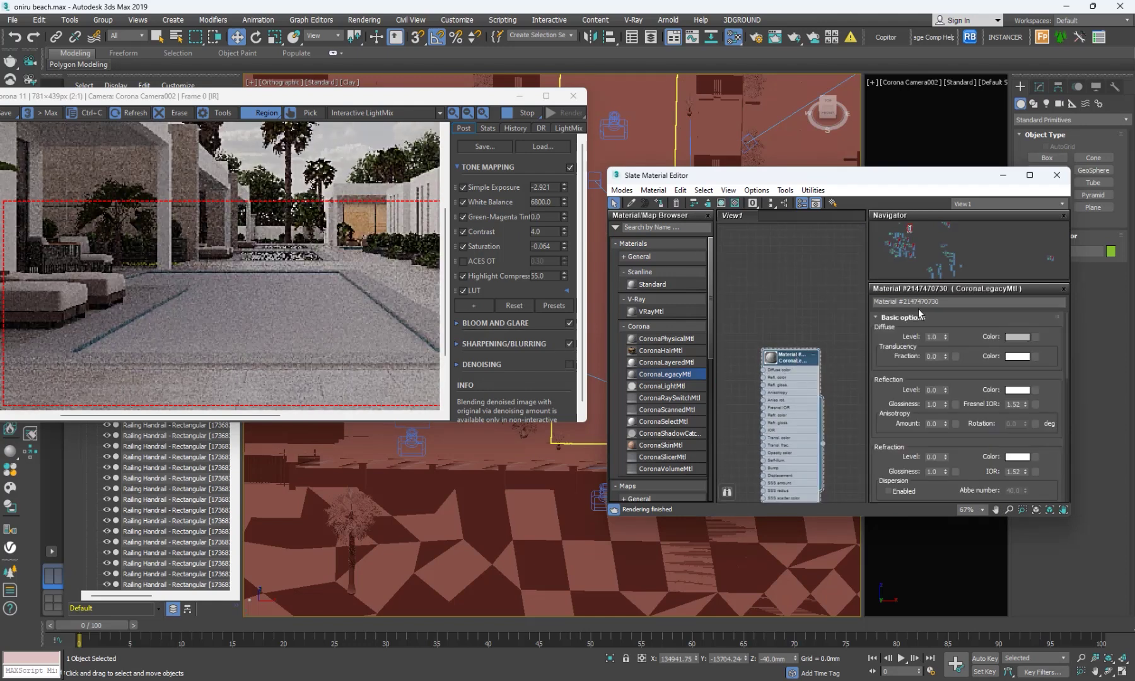
click(946, 388)
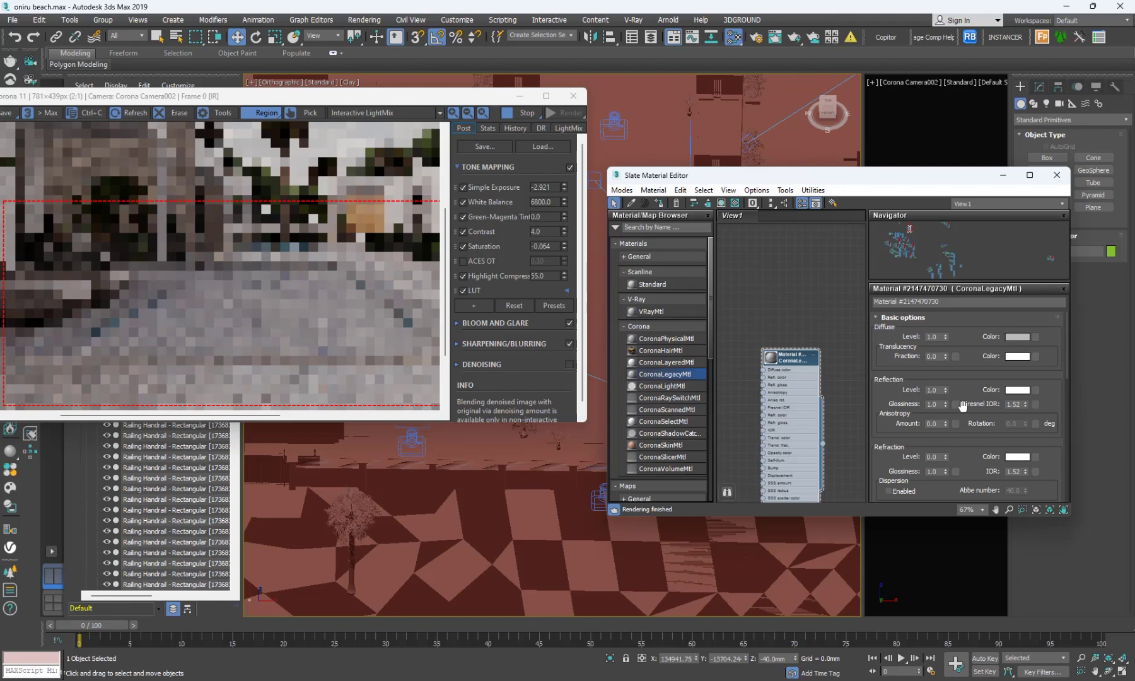
click(945, 456)
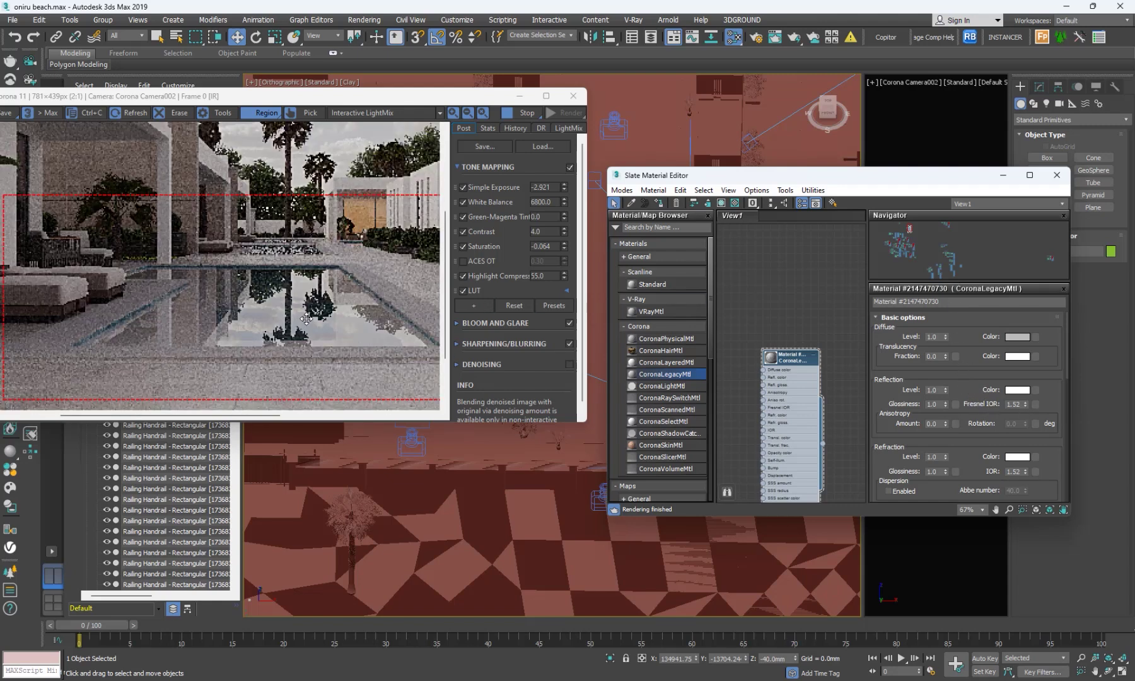
scroll(1038, 452, down, 3)
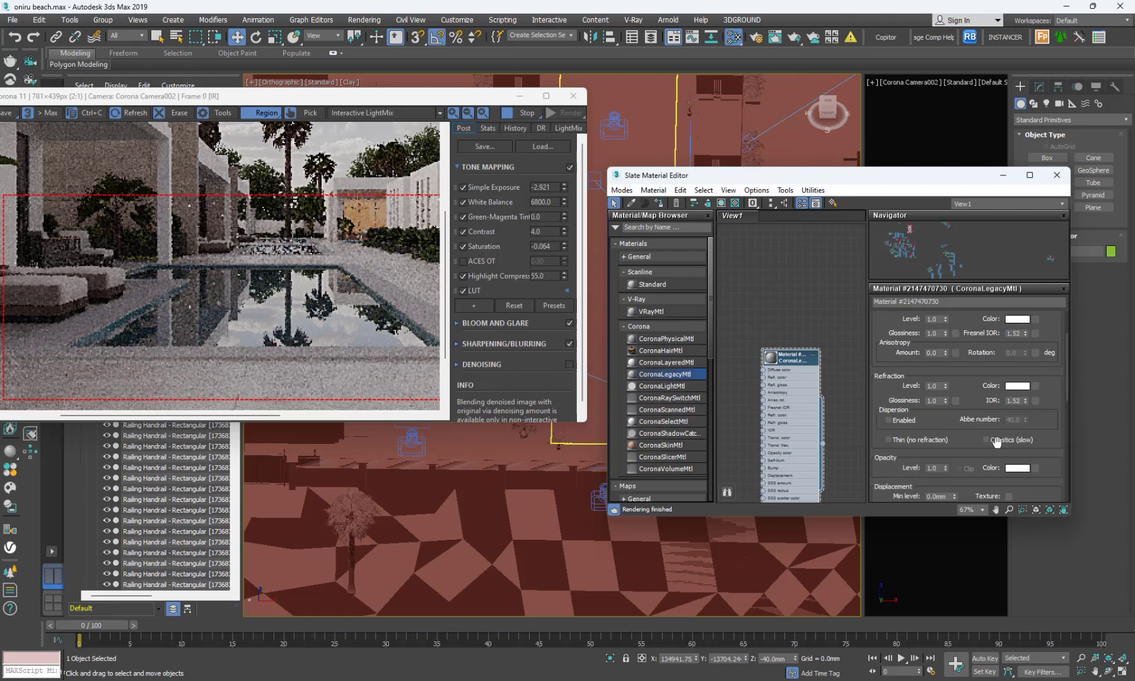
click(995, 440)
Set the pool material's volumetric absorption color to RGB 132, 199, 203
scroll(1048, 458, down, 4)
click(915, 440)
scroll(883, 406, down, 4)
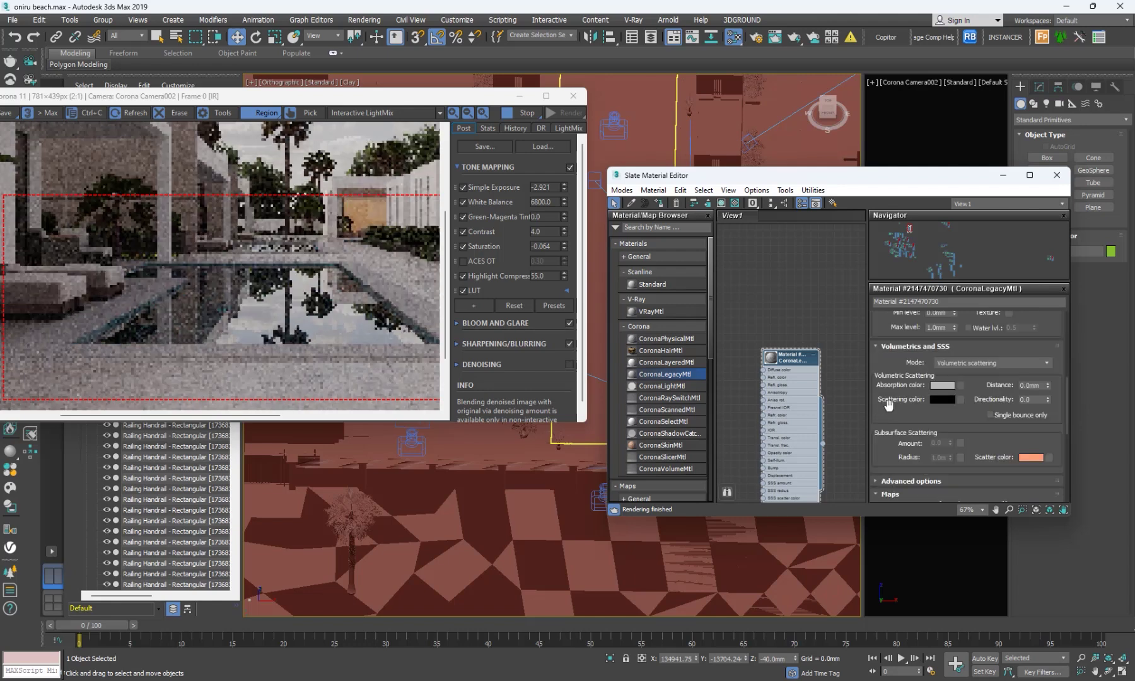
click(941, 386)
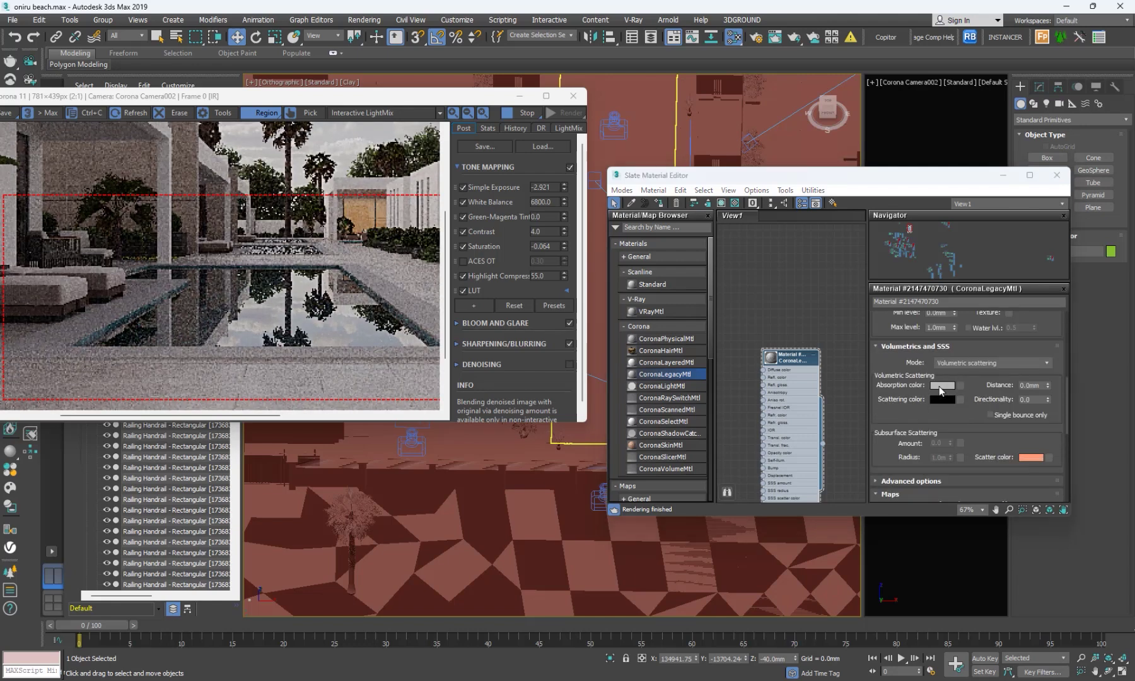
click(287, 137)
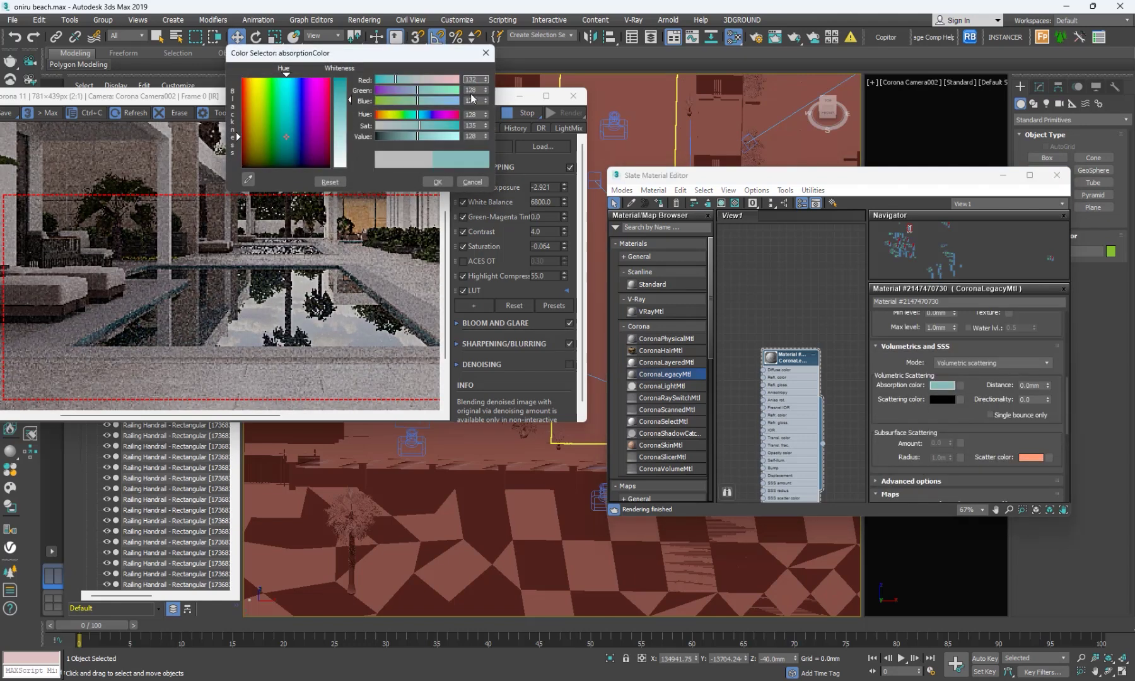
key(Return)
key(BackSpace)
text(1)
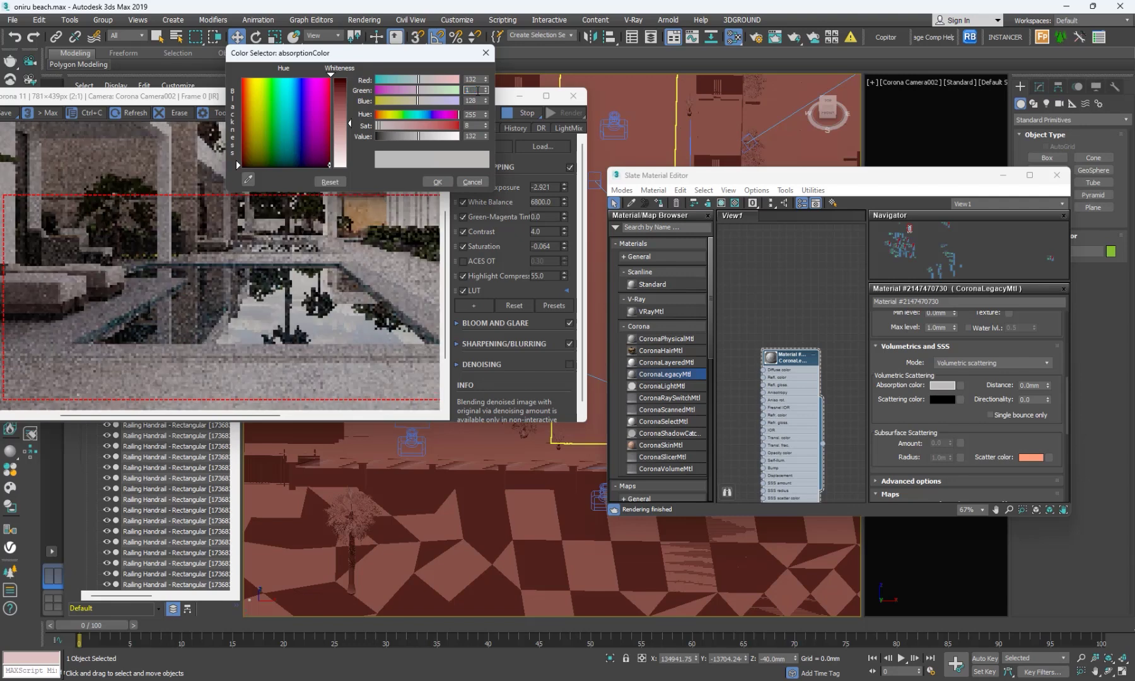
text(99)
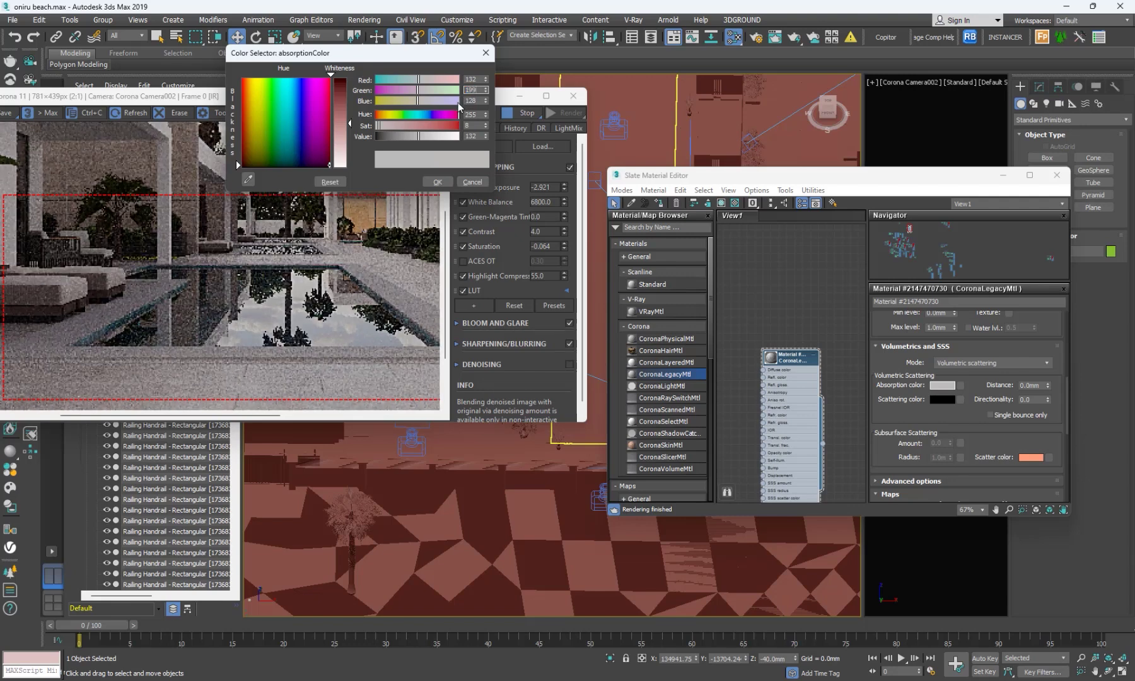
click(474, 100)
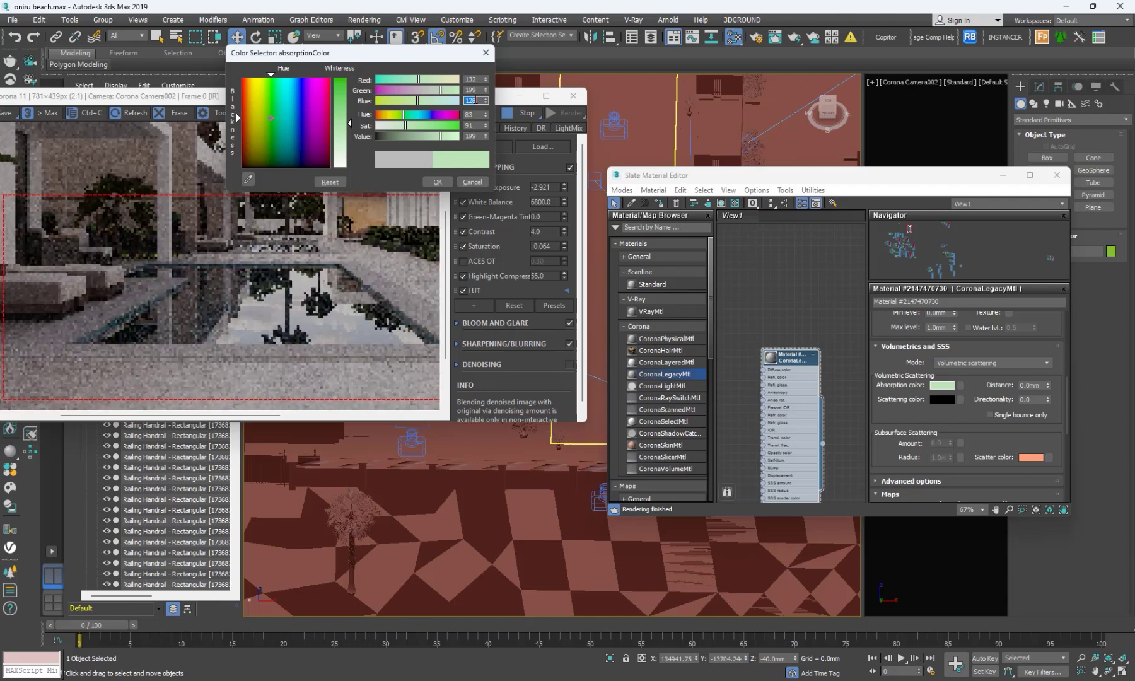
text(203)
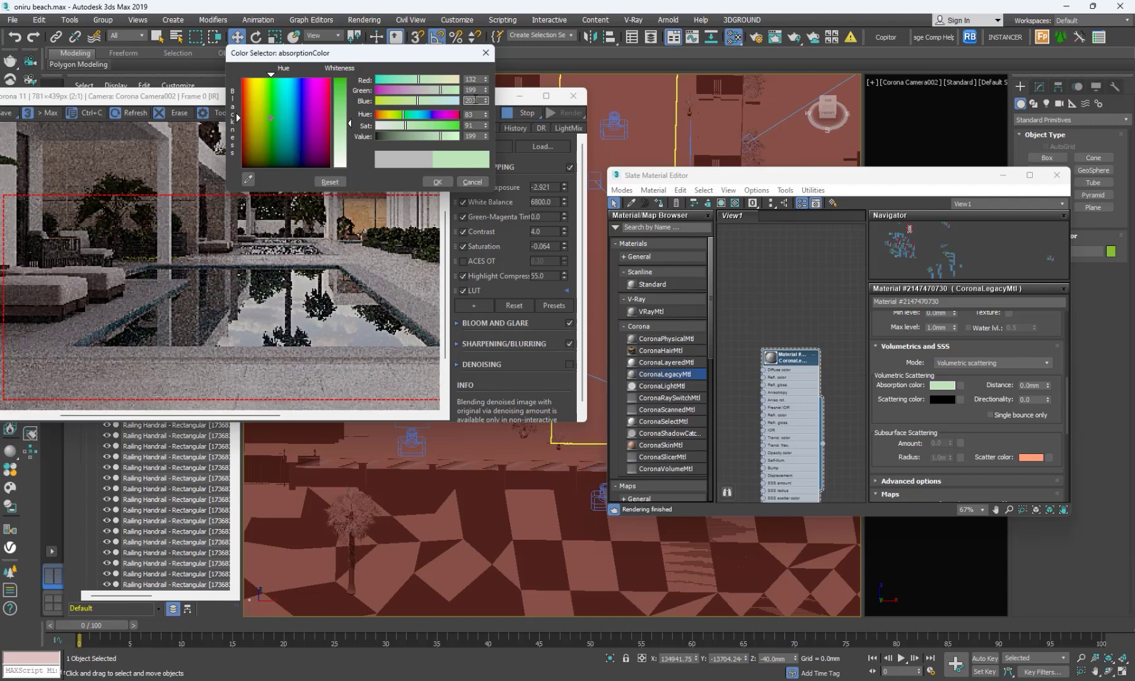
click(475, 91)
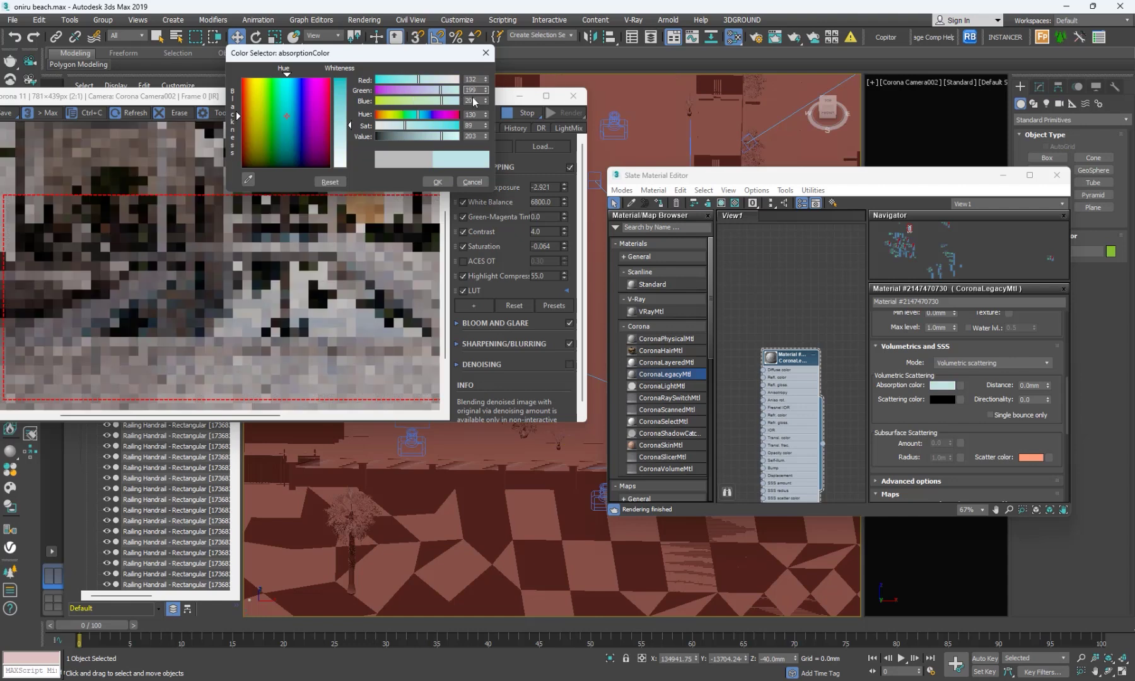
click(438, 182)
Set the material's absorption distance to 5000 mm and inspect the pool water in the interactive render
double_click(1035, 384)
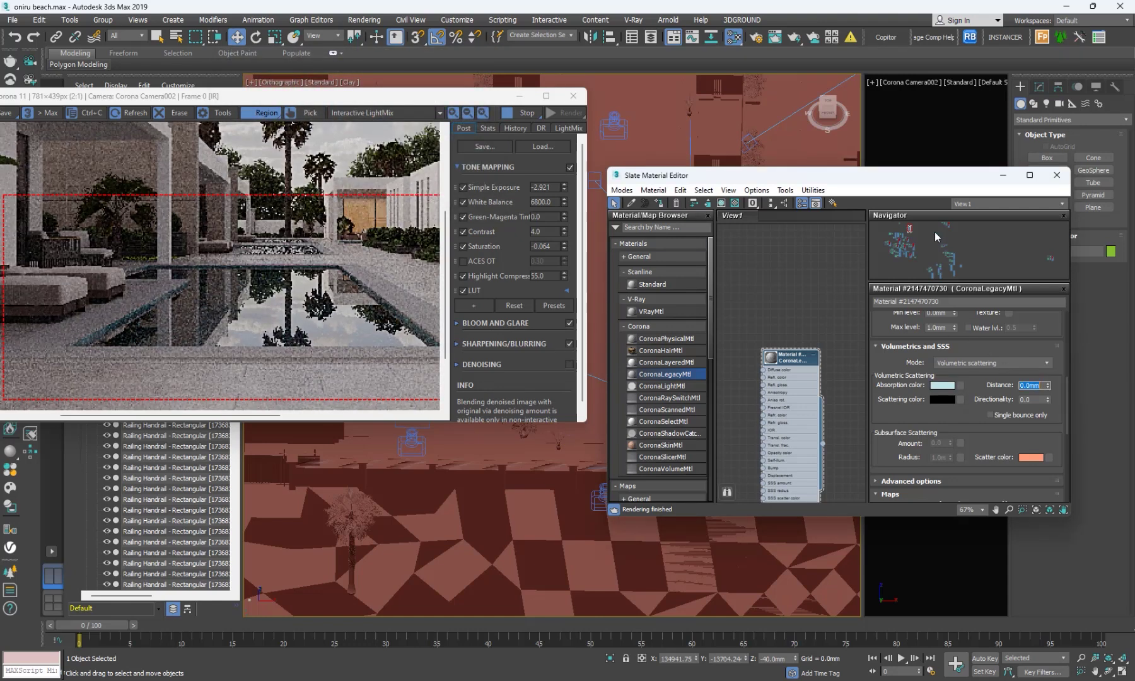
text(5000)
key(Return)
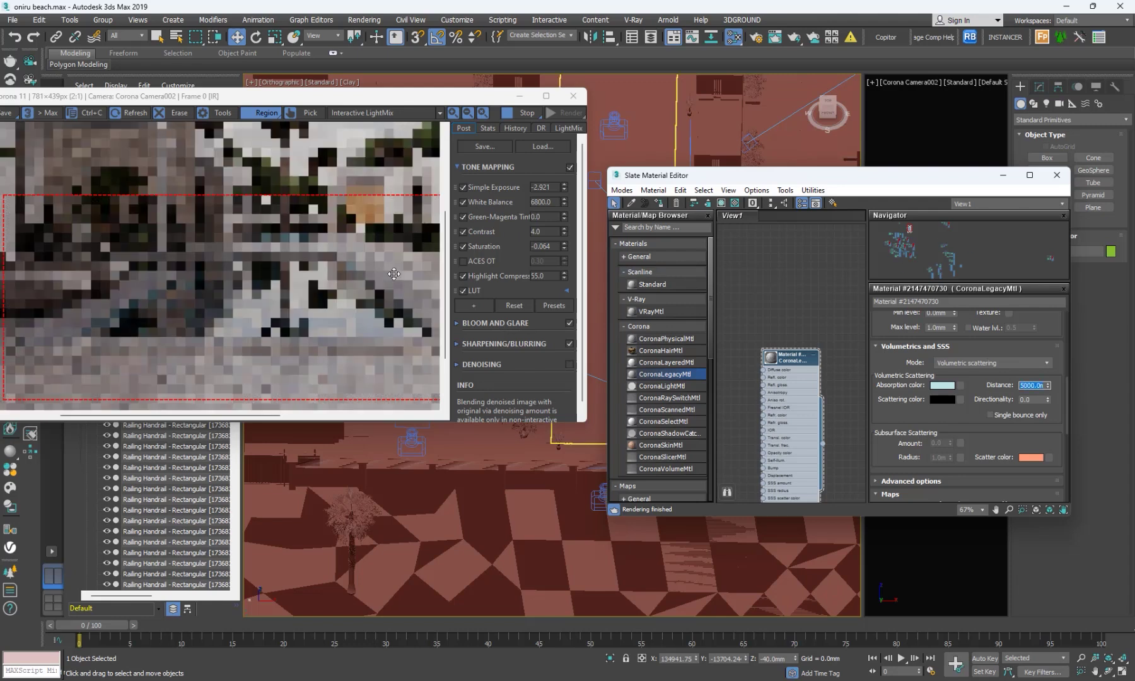
scroll(393, 273, down, 1)
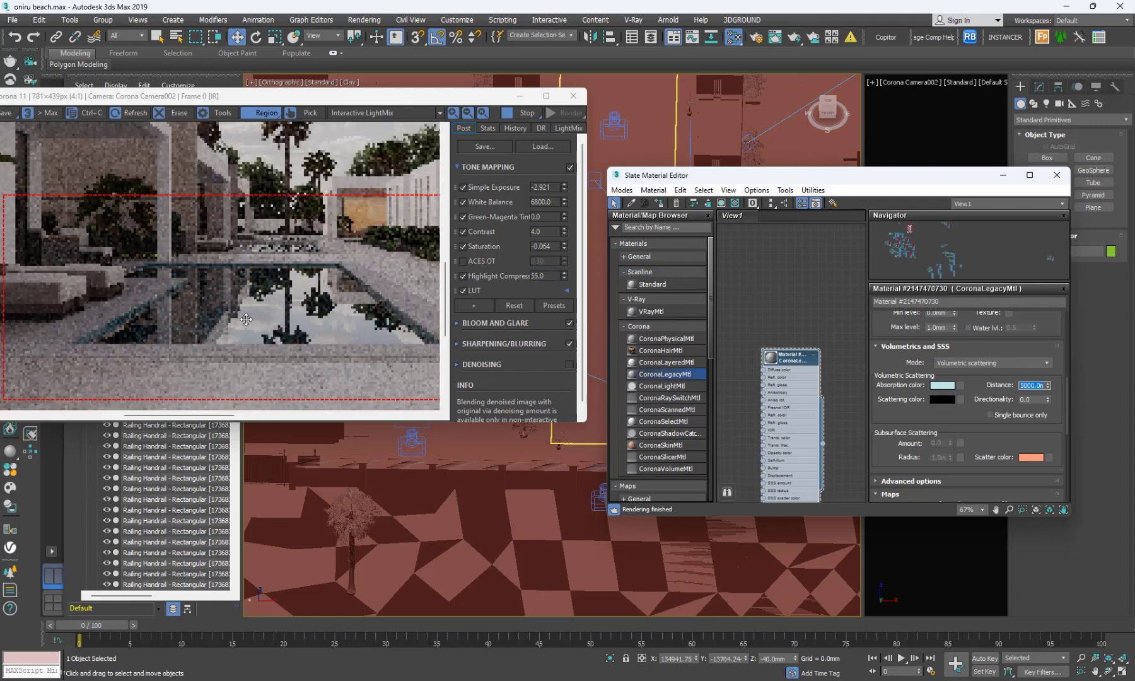
scroll(247, 324, up, 3)
scroll(247, 322, down, 2)
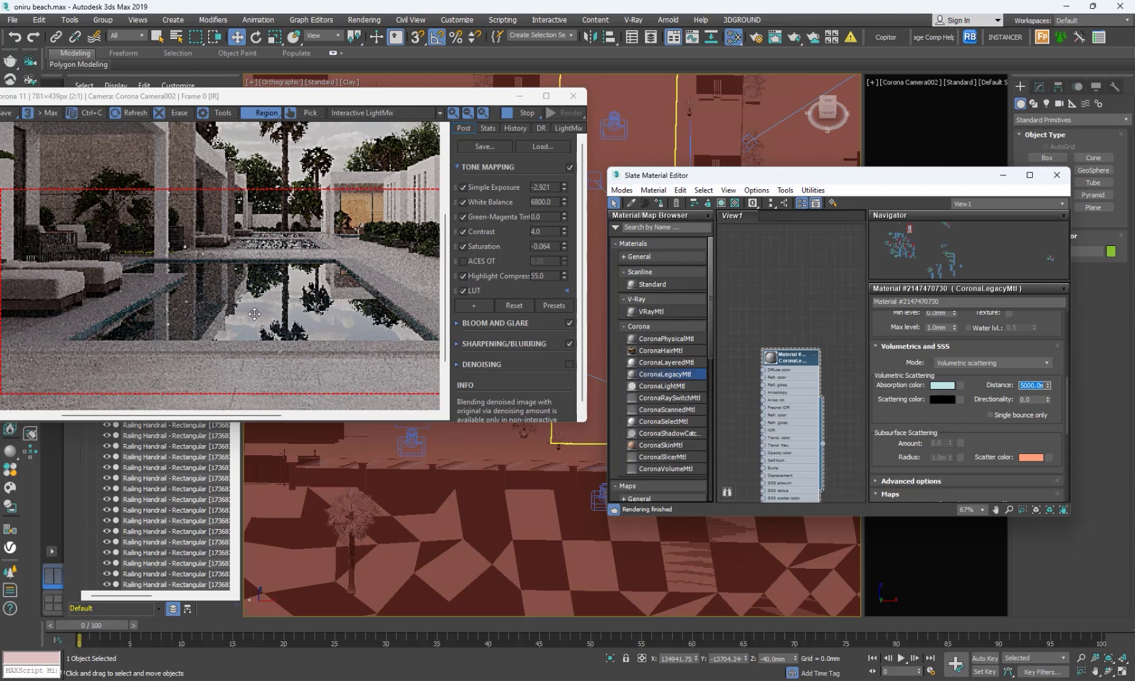
Set the absorption distance to 3000 mm and check the water tint in the render
text(3000)
key(Return)
scroll(254, 315, up, 2)
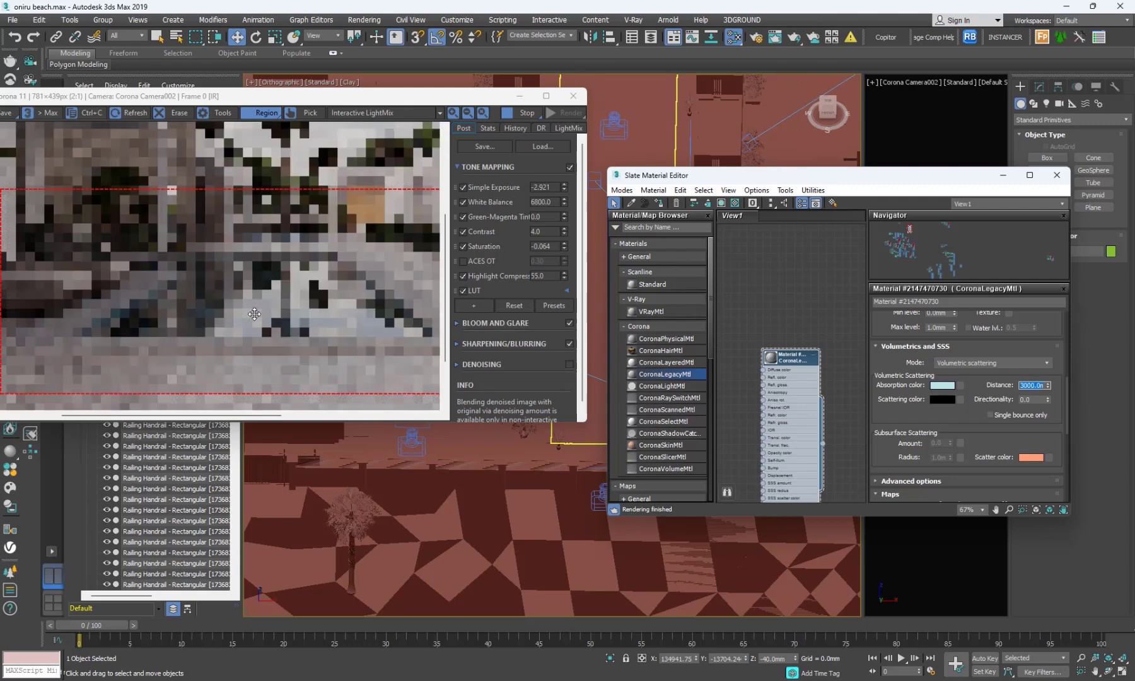
scroll(255, 314, down, 2)
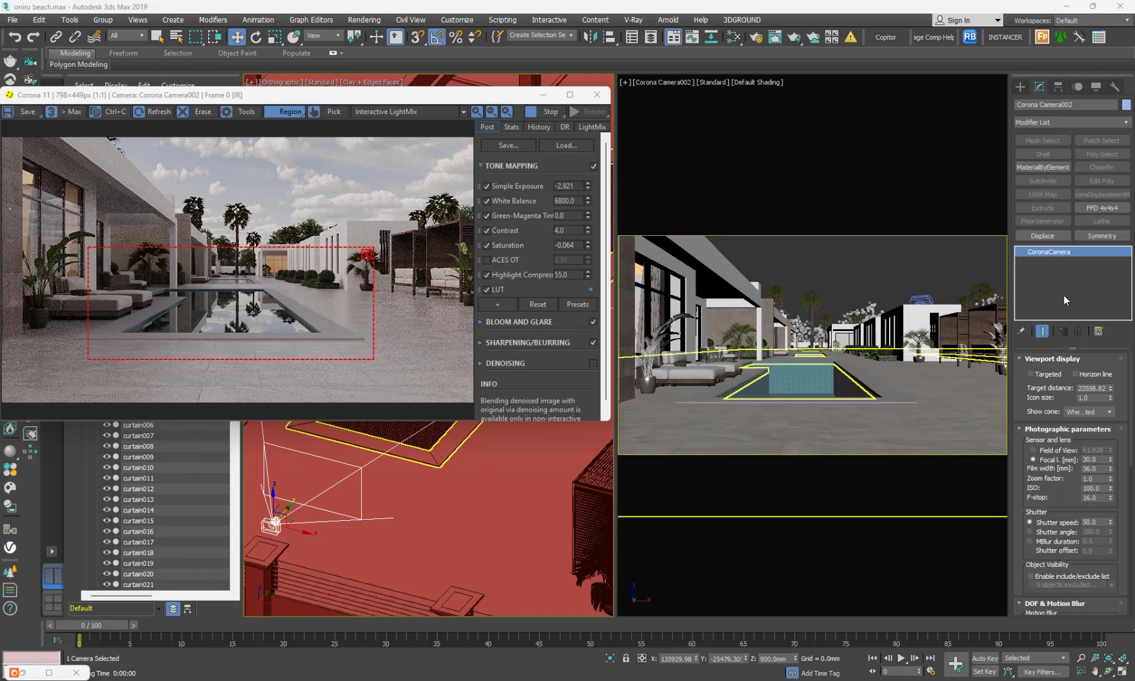
Add a Displace modifier to the selected Corona camera
click(1047, 122)
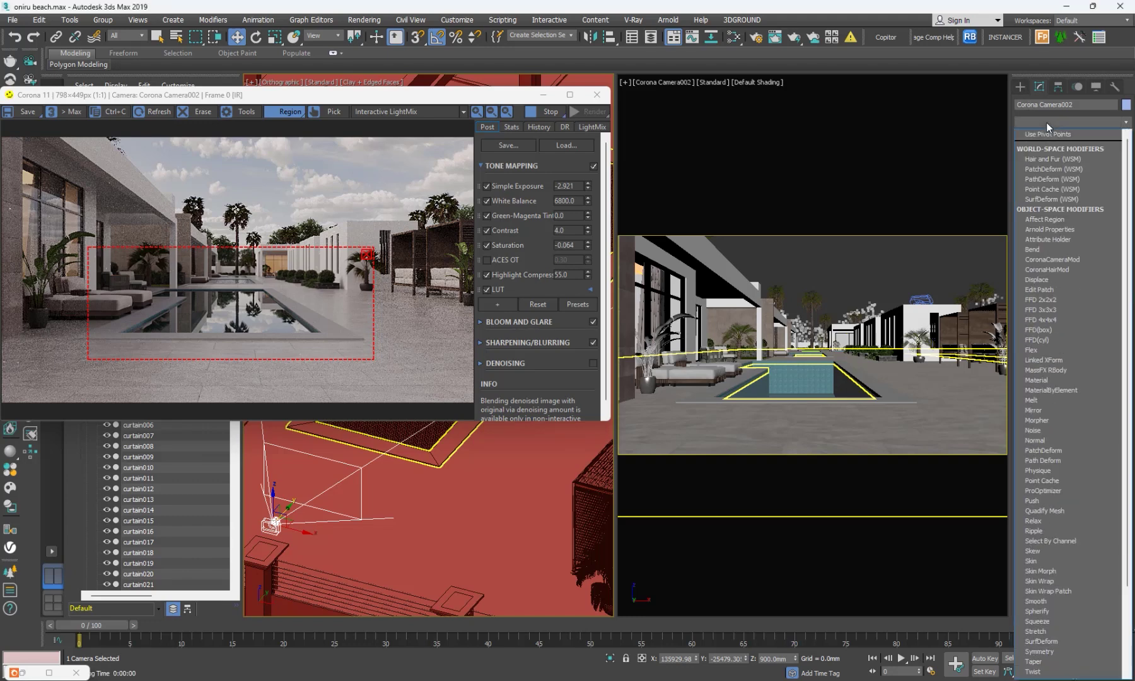
key(d)
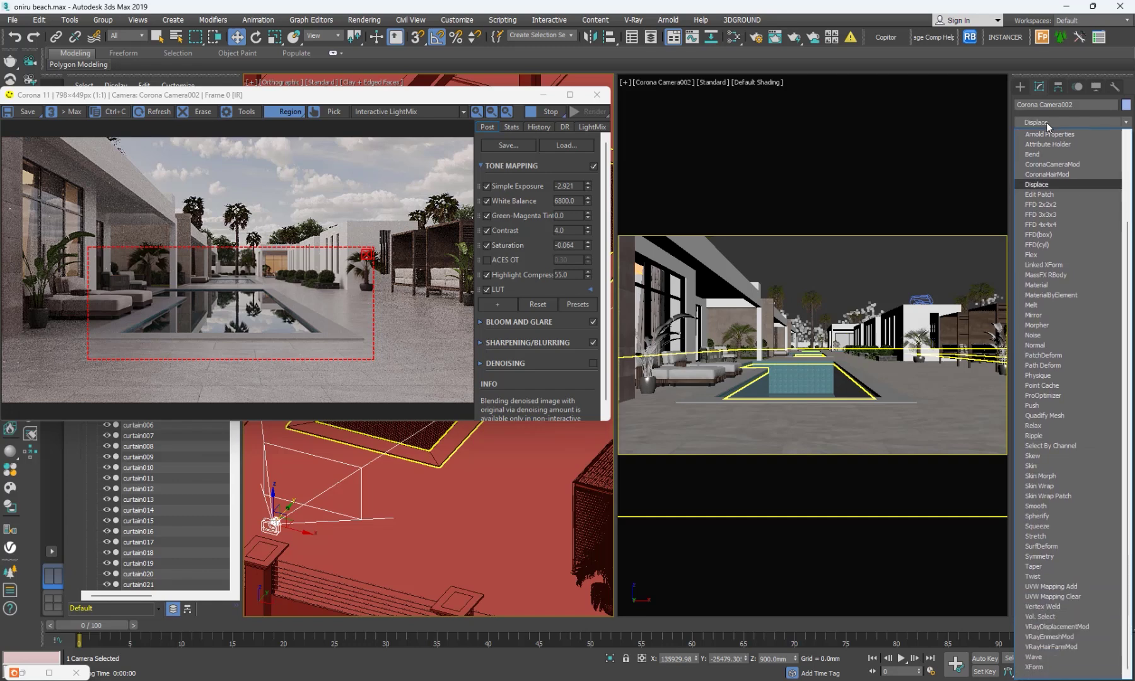
click(1047, 183)
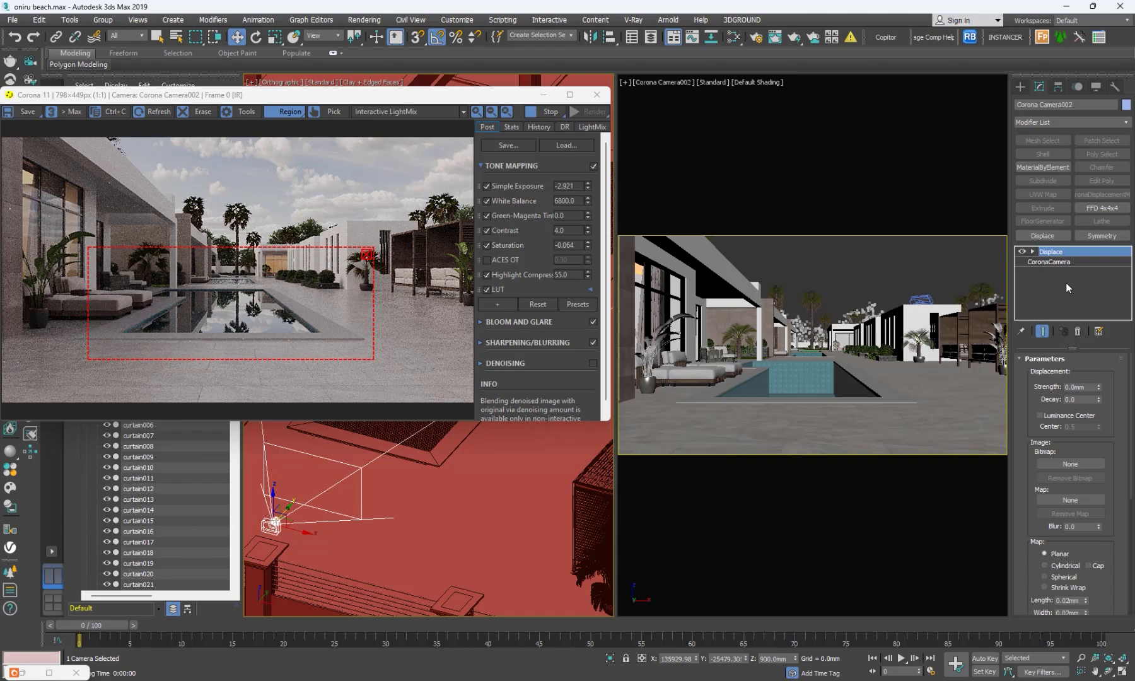
click(1070, 122)
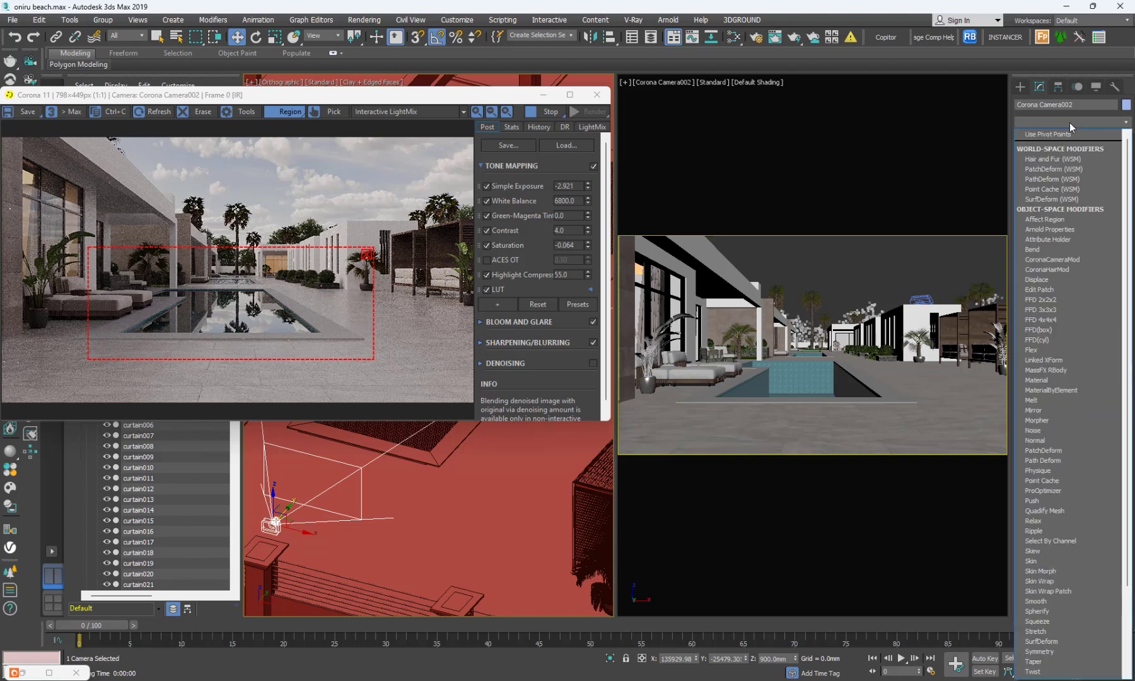
click(1031, 279)
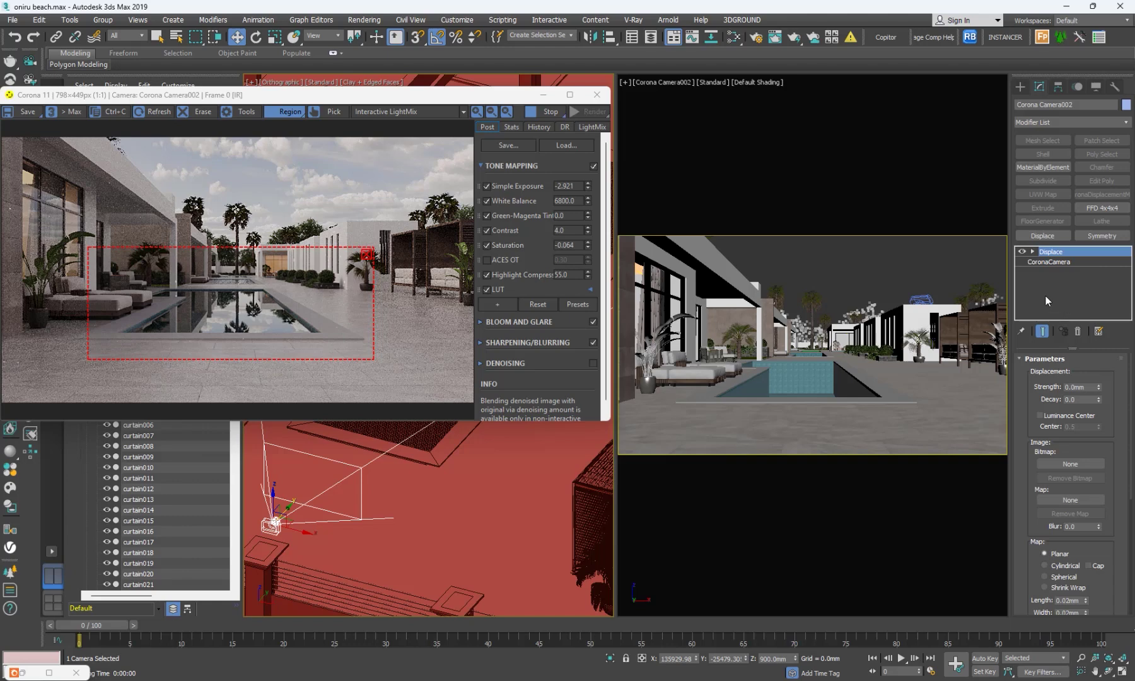
Select the pool water plane and assign the Noise map as an instance to its Displace modifier's map slot
click(763, 379)
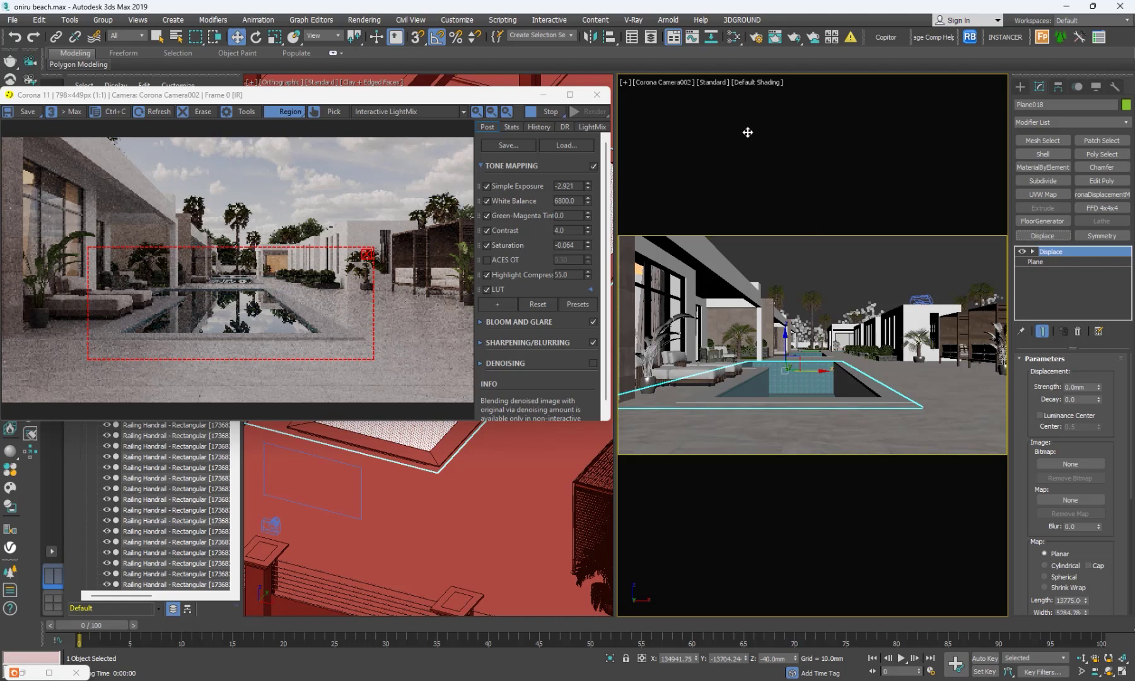
key(F3)
click(733, 37)
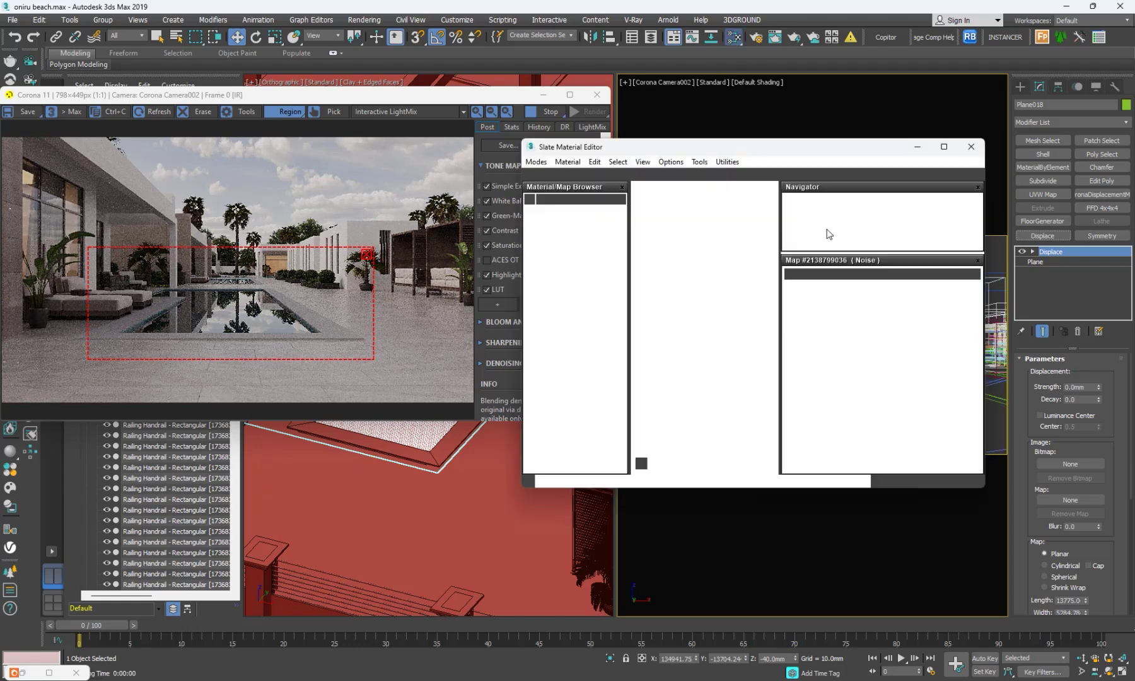
drag(716, 332, 707, 325)
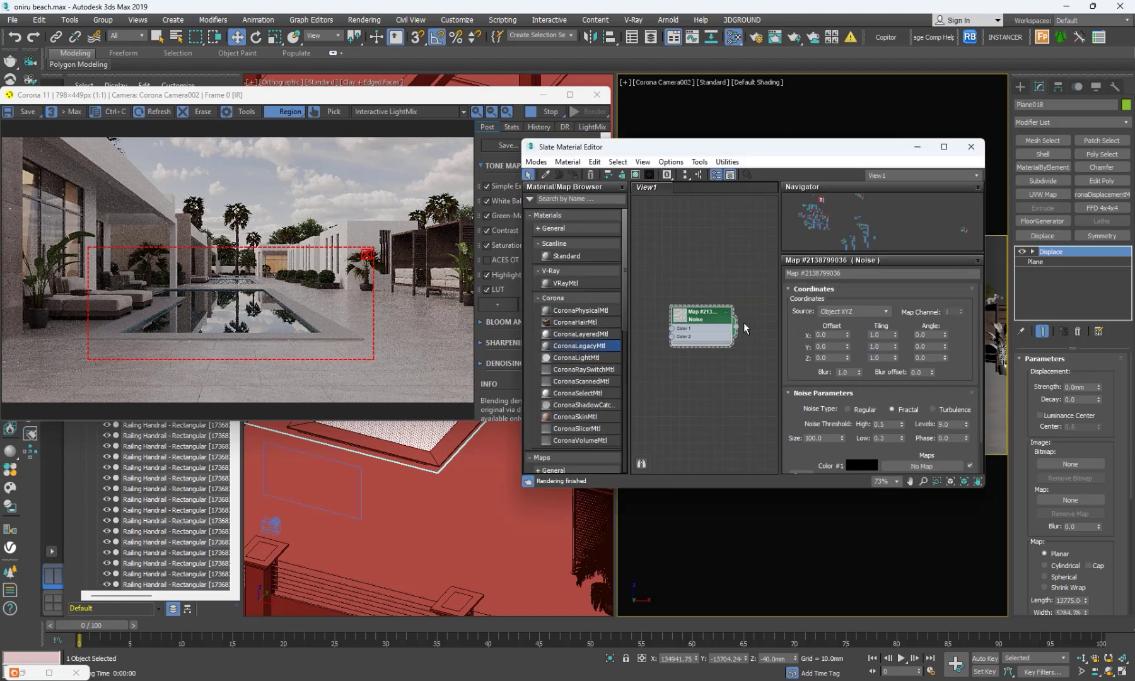
scroll(708, 321, up, 2)
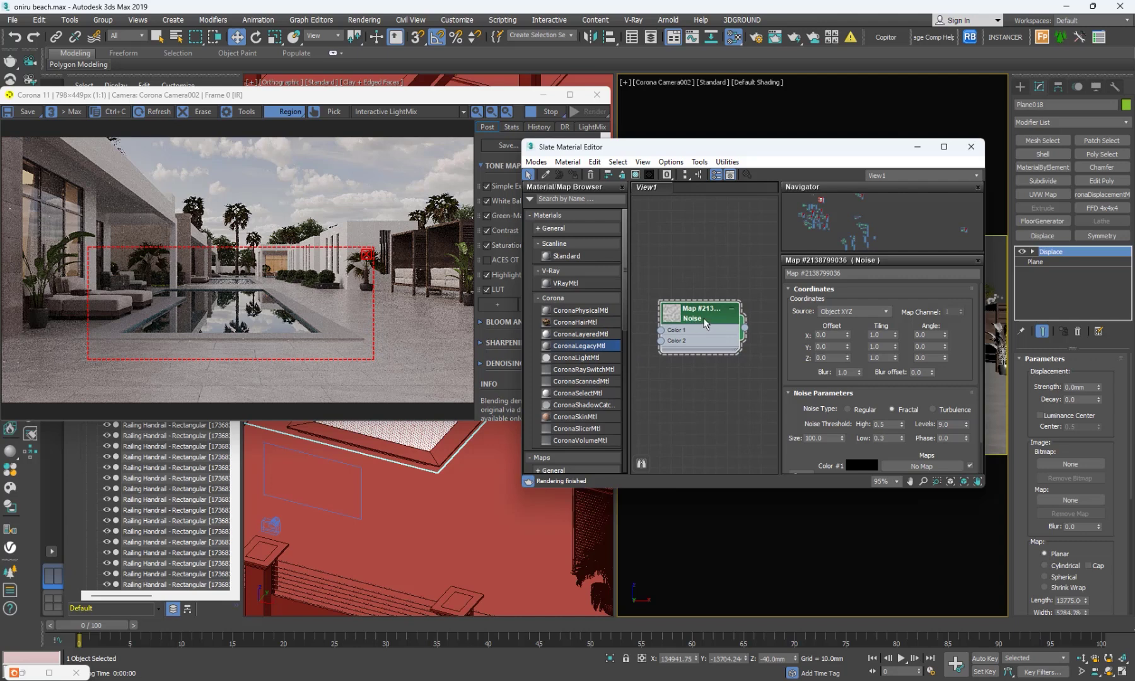
drag(747, 333, 1059, 504)
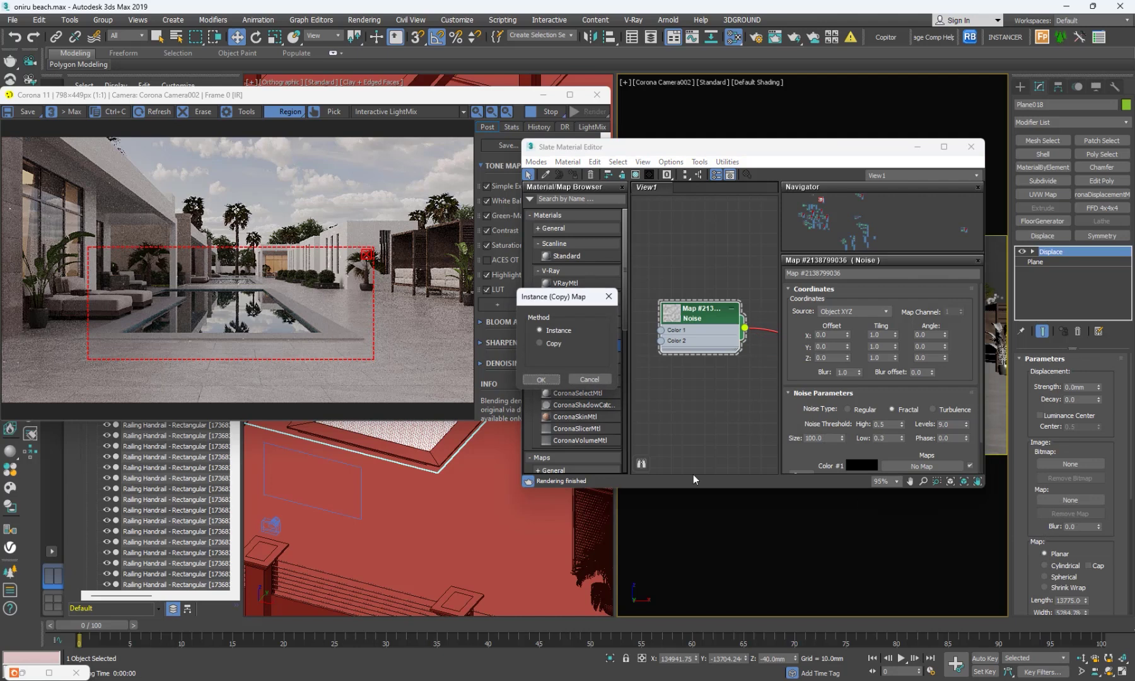
click(541, 379)
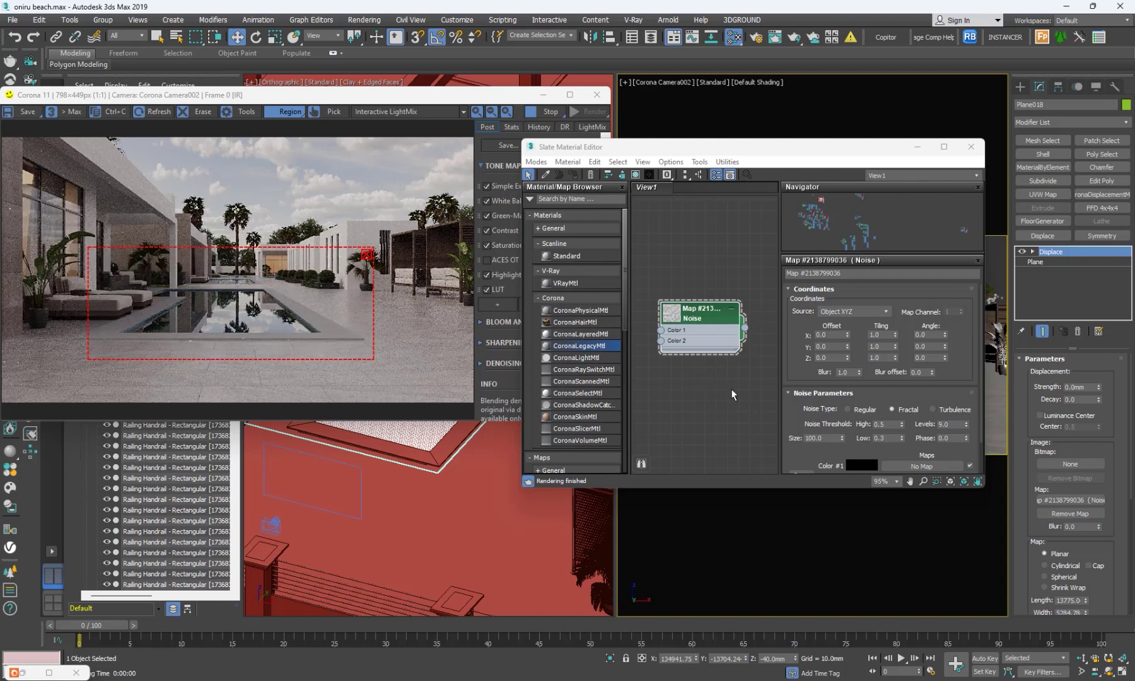
Set the water plane's Displace strength to 10 mm and inspect the ripples at several magnifications
click(1075, 387)
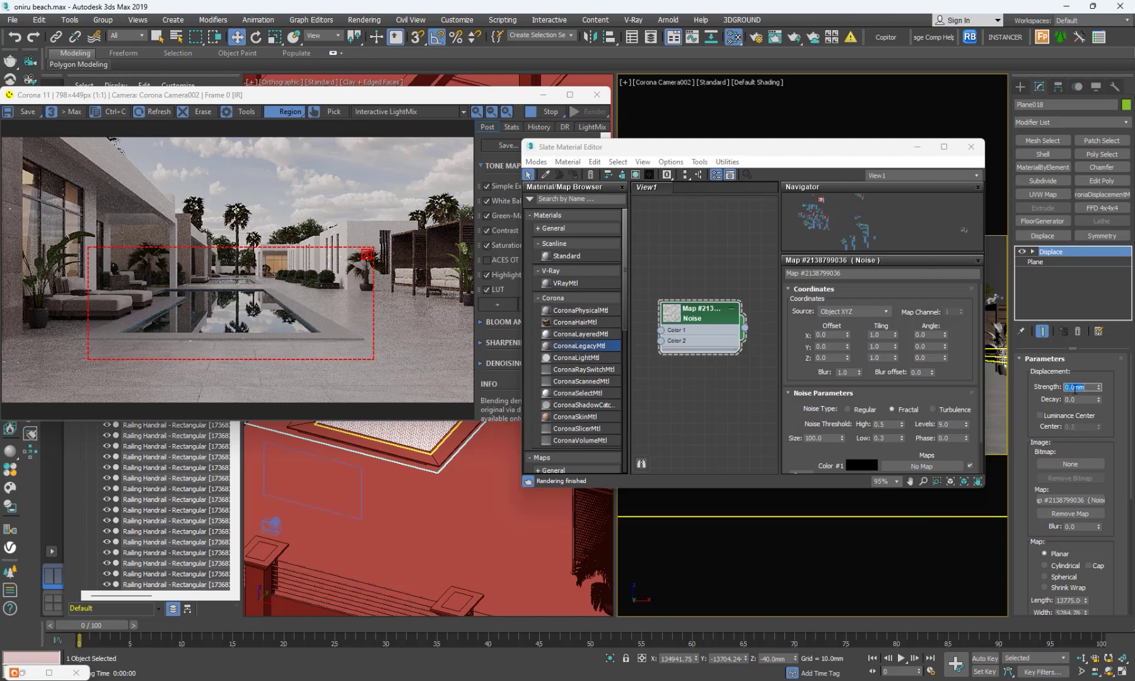
text(10)
key(Return)
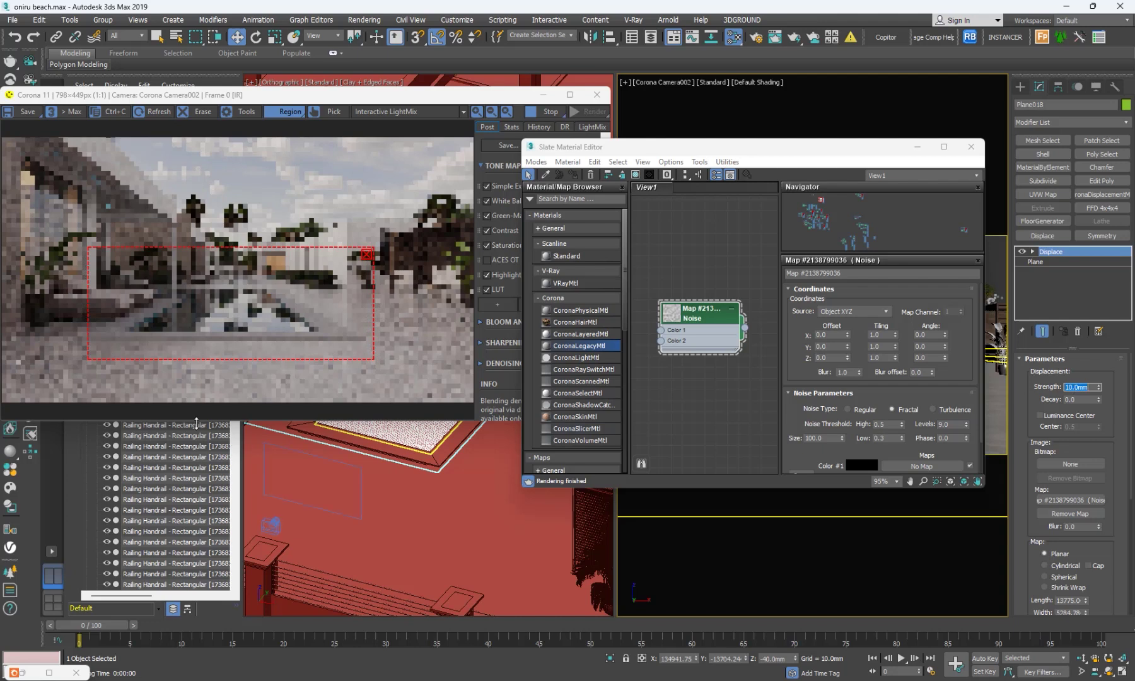
scroll(178, 301, up, 1)
scroll(243, 345, down, 1)
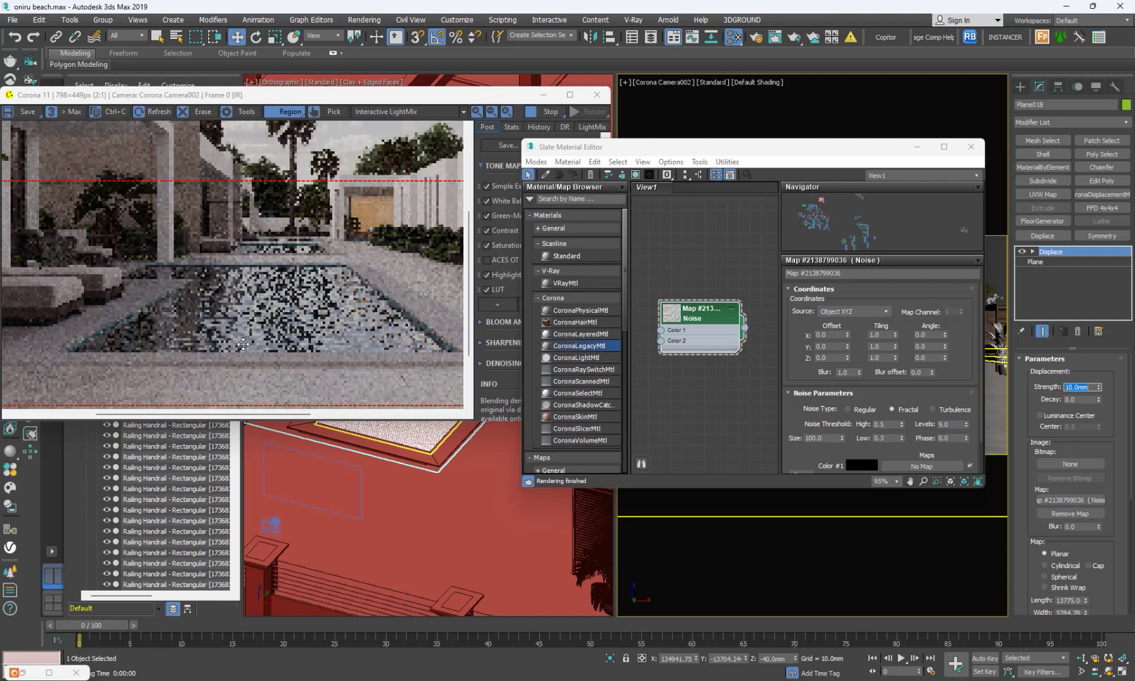
scroll(378, 326, up, 3)
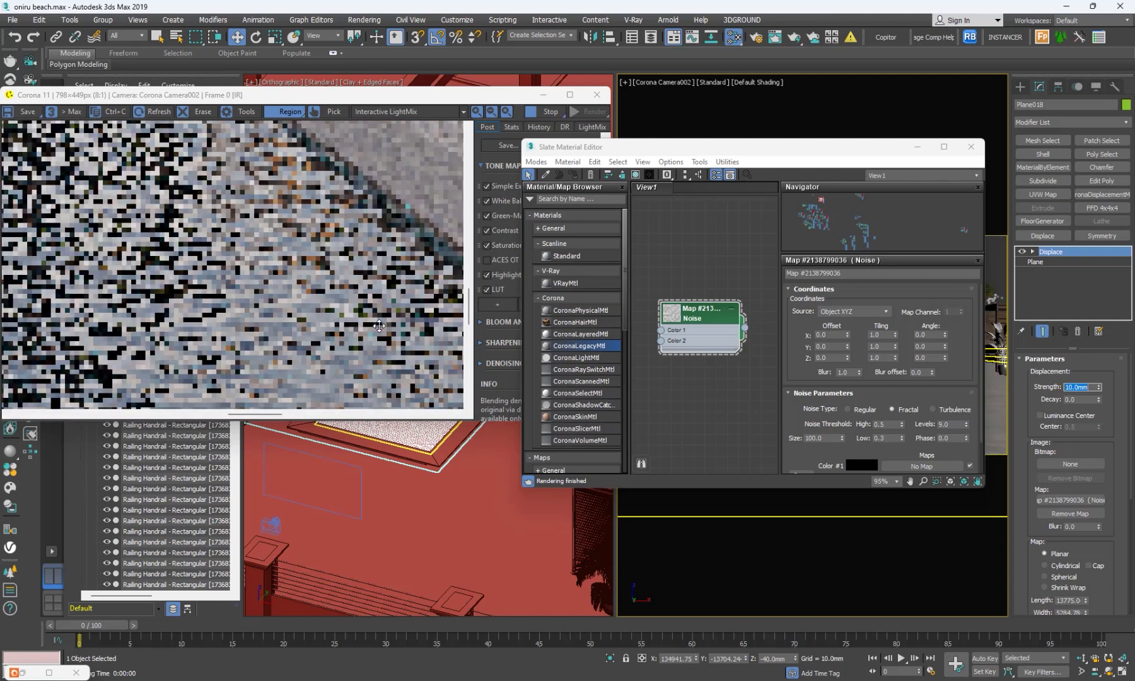
scroll(378, 325, down, 2)
scroll(229, 336, up, 2)
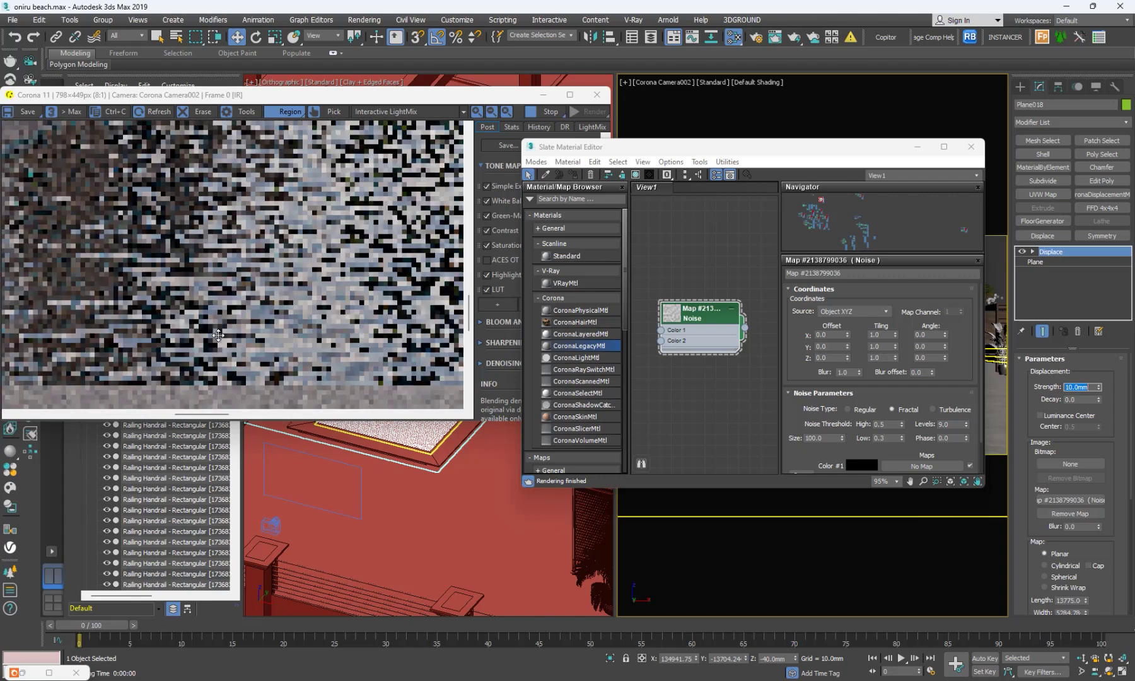
scroll(225, 333, down, 2)
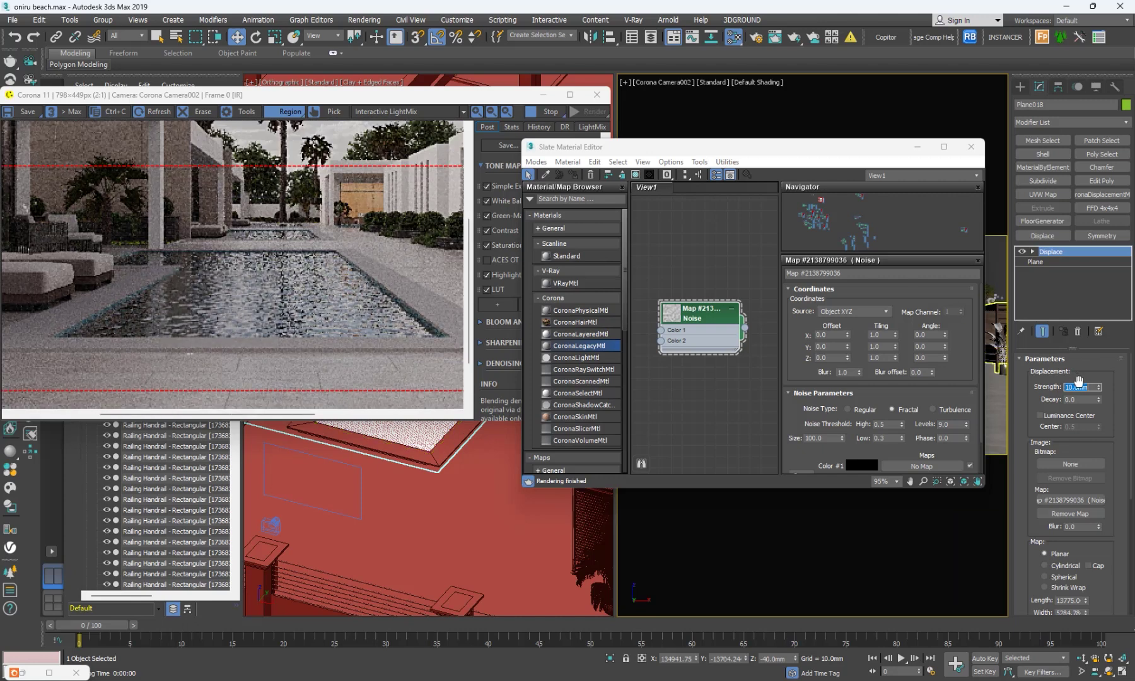
Set the Displace strength to 50 mm and inspect the water surface and pool edge in the render
text(50)
key(Return)
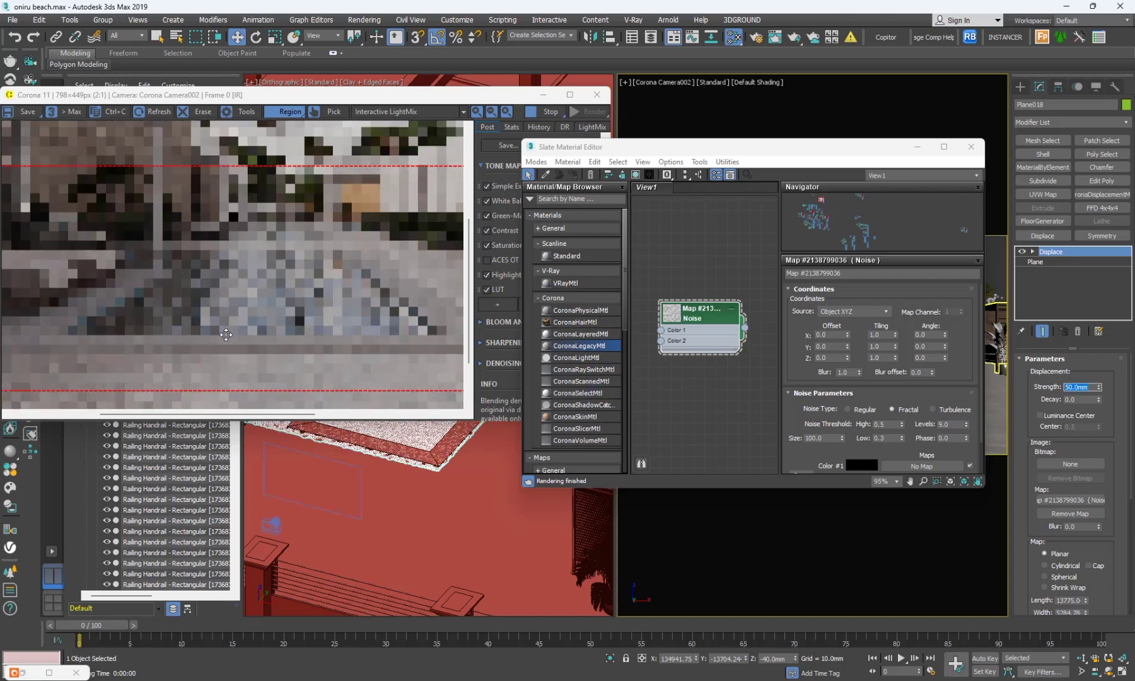
scroll(256, 312, up, 1)
scroll(268, 318, down, 2)
scroll(169, 324, up, 2)
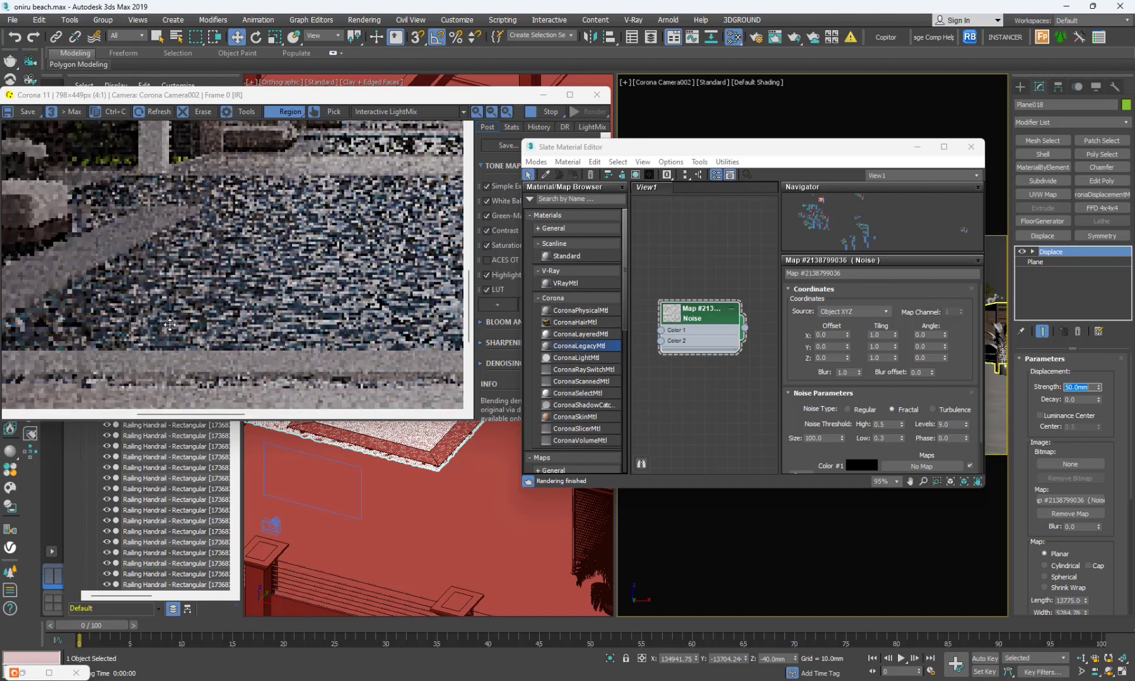
scroll(169, 325, down, 2)
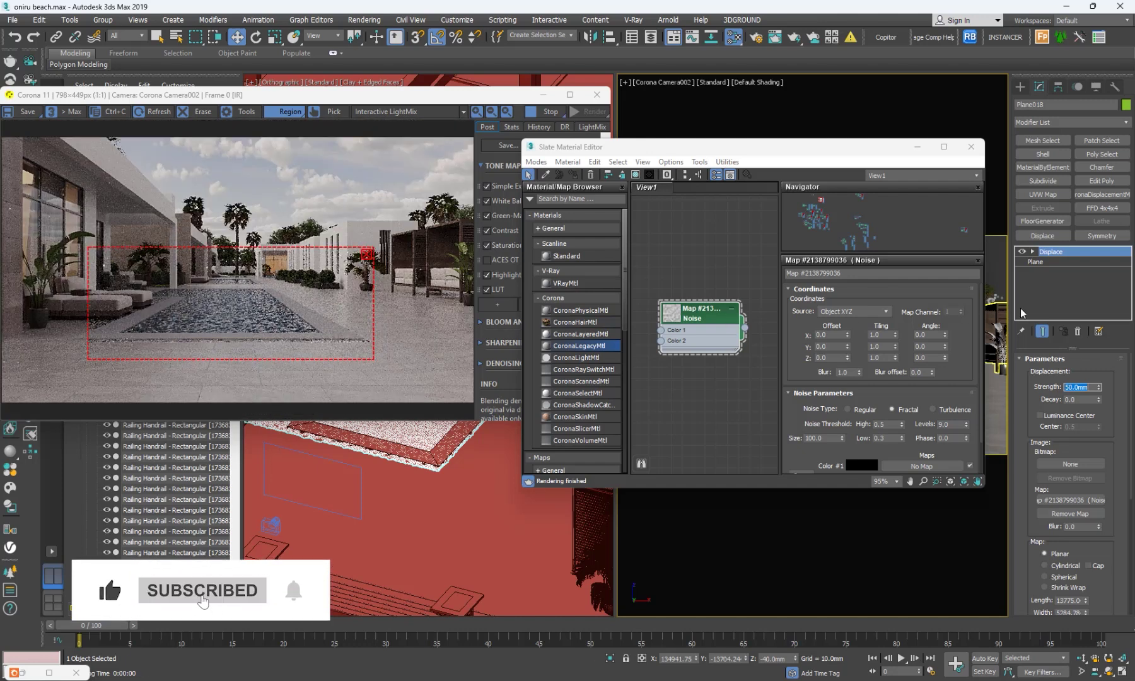
Set the water plane's Displace strength to 5 mm
text(5)
key(Return)
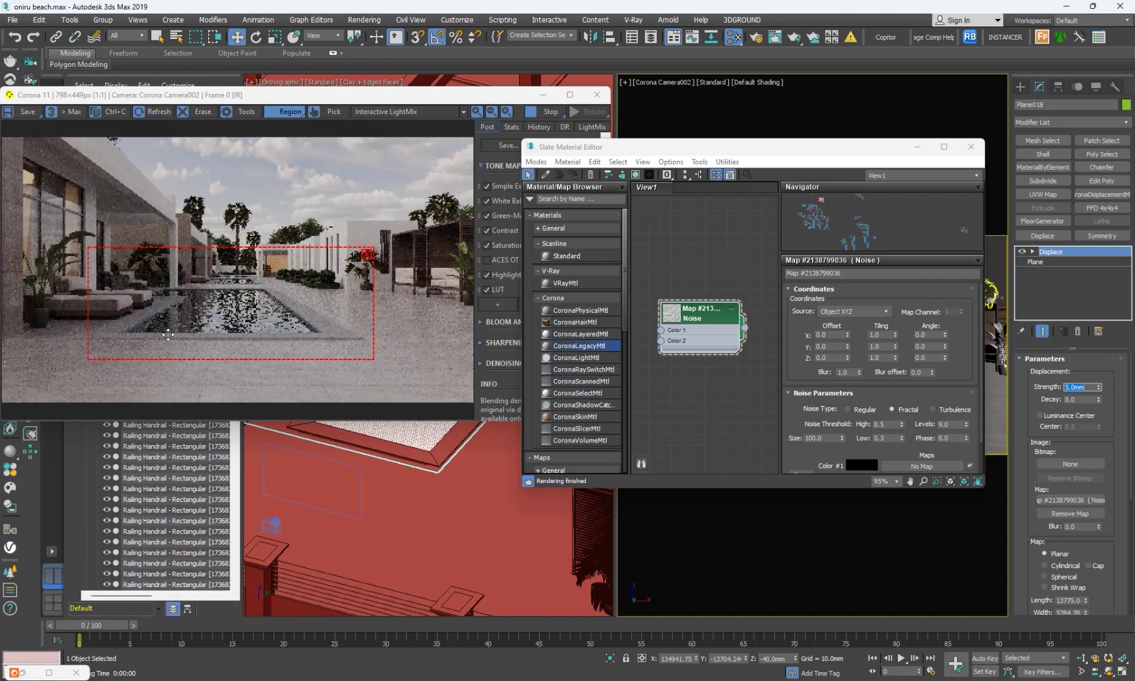
Check the water ripples in the render and move Corona Camera002 about 1900 mm along Y towards the pool
scroll(175, 324, up, 1)
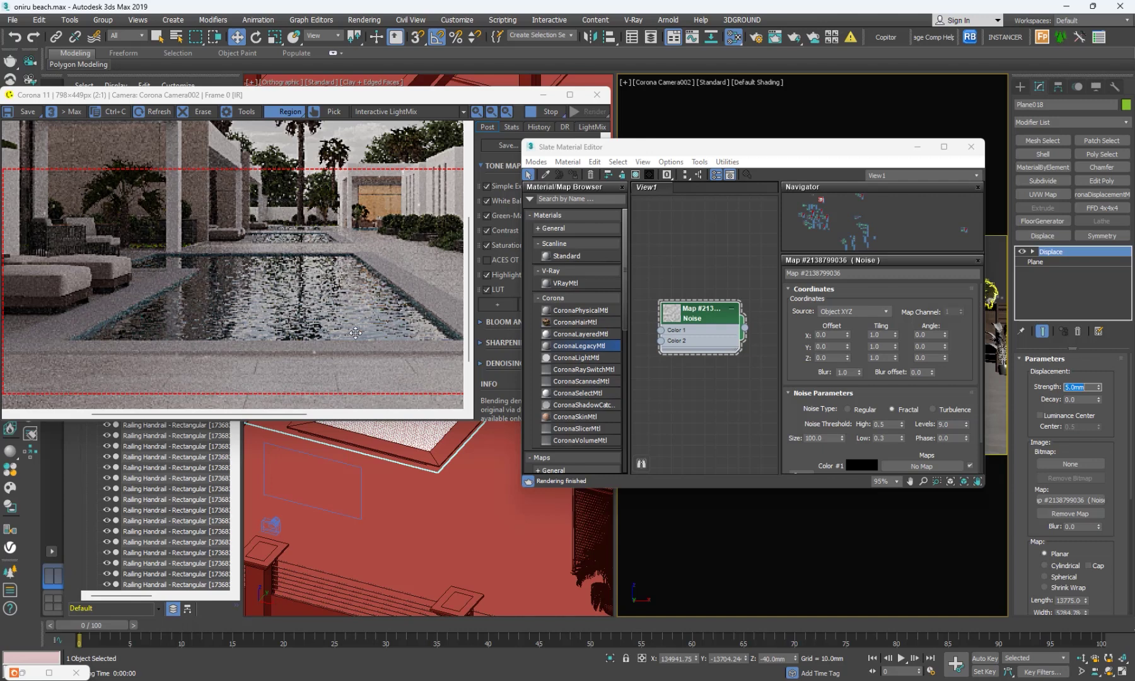
scroll(333, 363, down, 1)
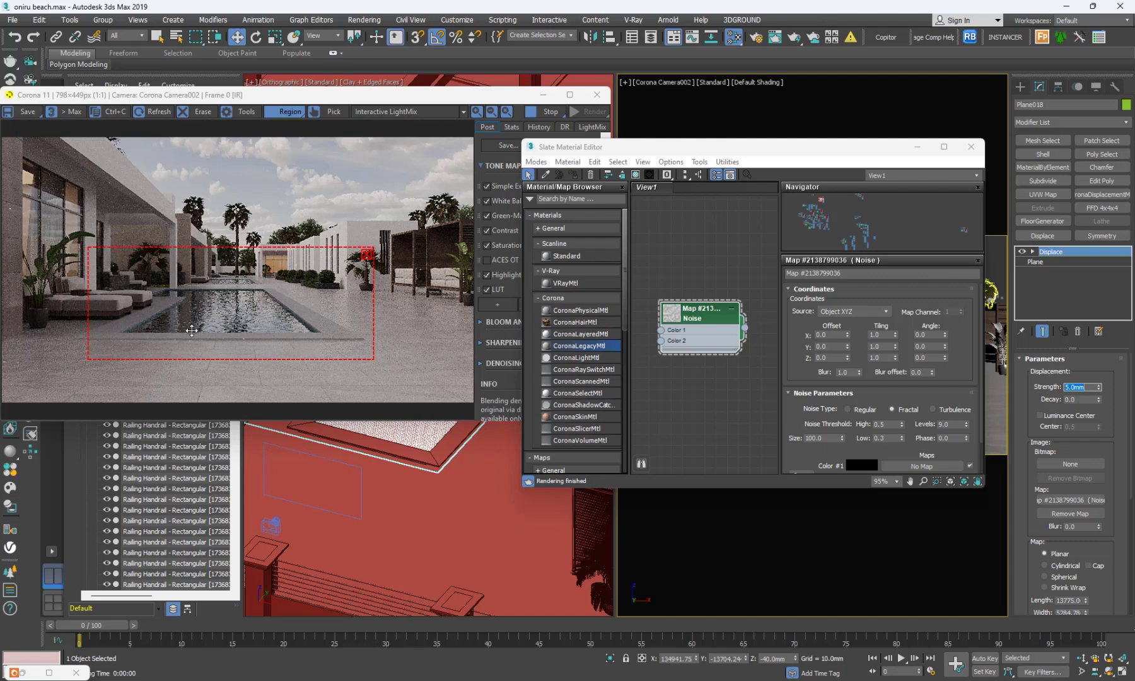
scroll(196, 335, up, 1)
scroll(247, 328, up, 1)
scroll(247, 327, down, 2)
click(270, 527)
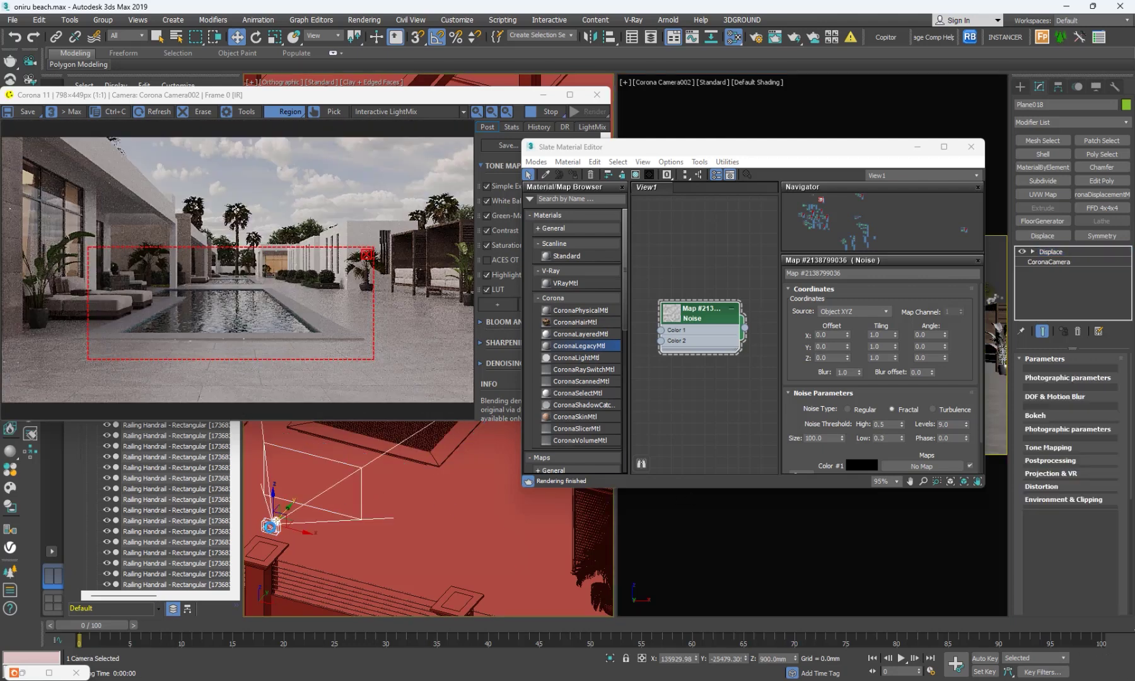
drag(316, 484, 336, 465)
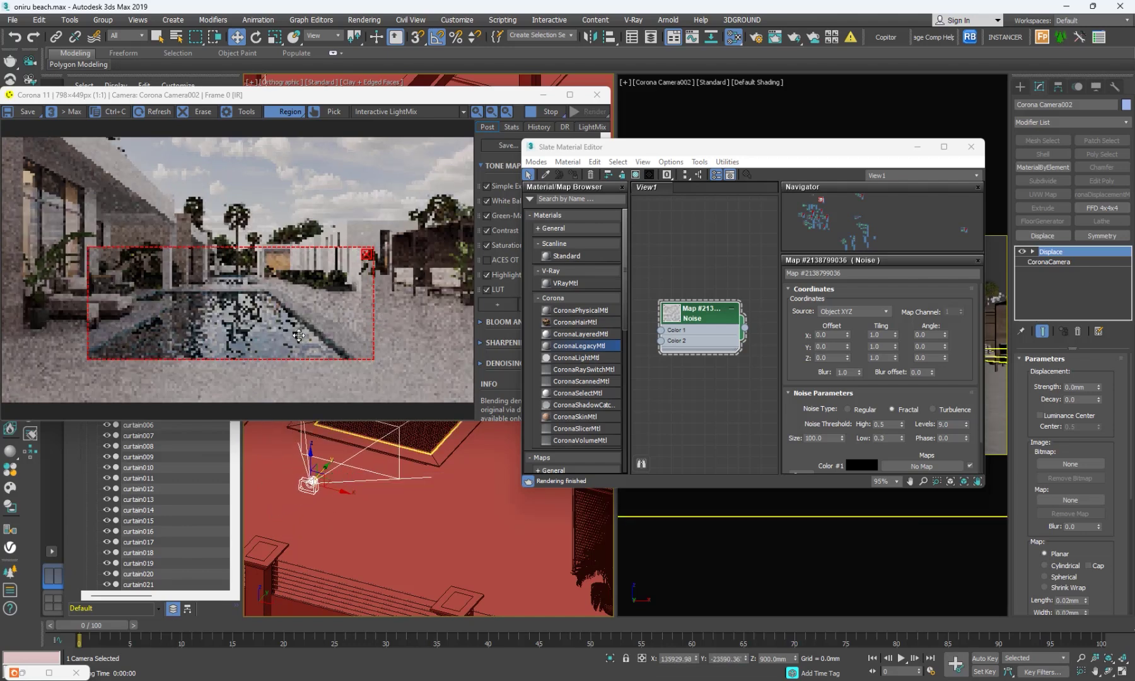
Extend the render region over the pool's near and left edges and inspect the water surface up close
drag(195, 359, 195, 402)
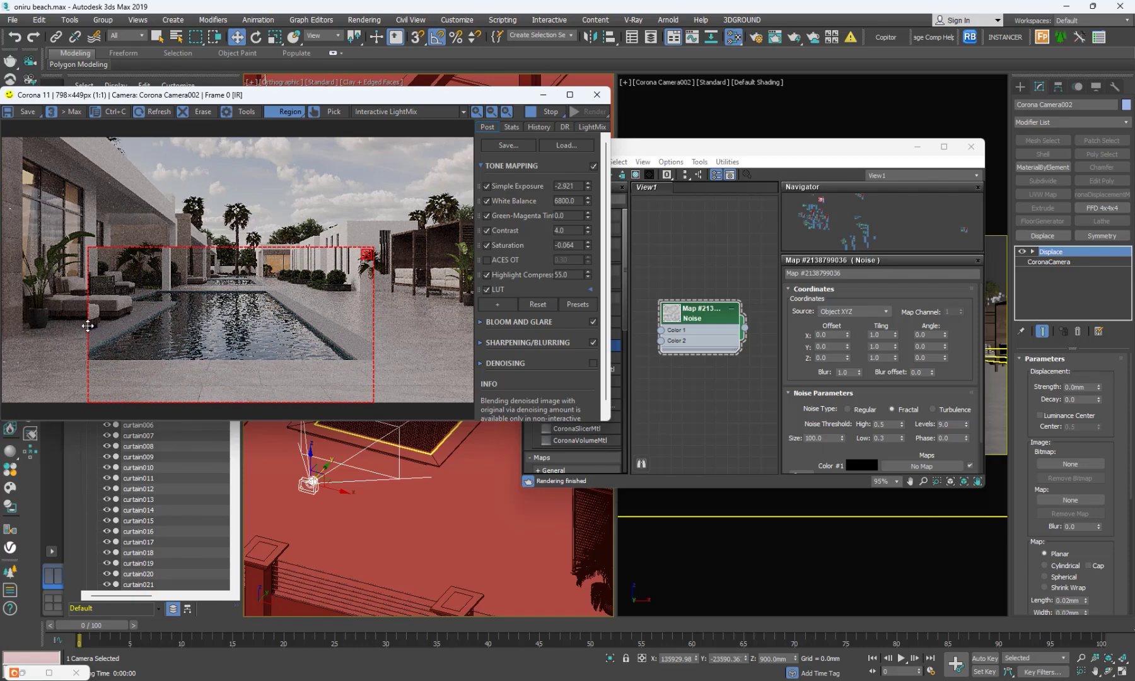
drag(88, 325, 36, 322)
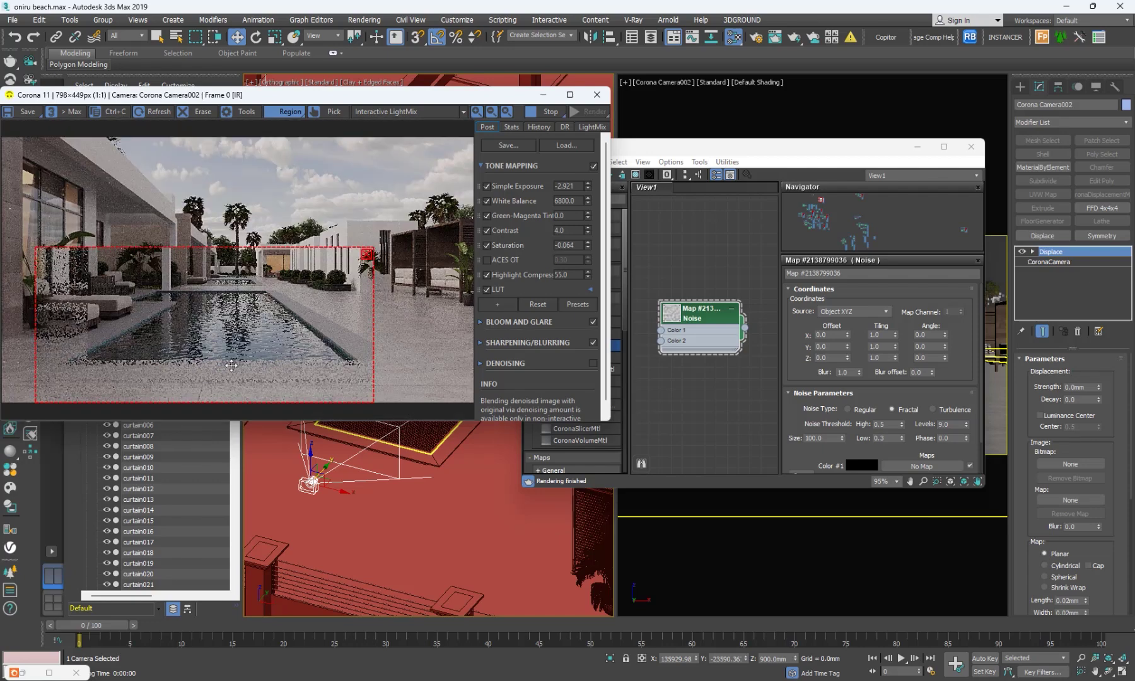
scroll(252, 314, up, 1)
scroll(253, 314, down, 1)
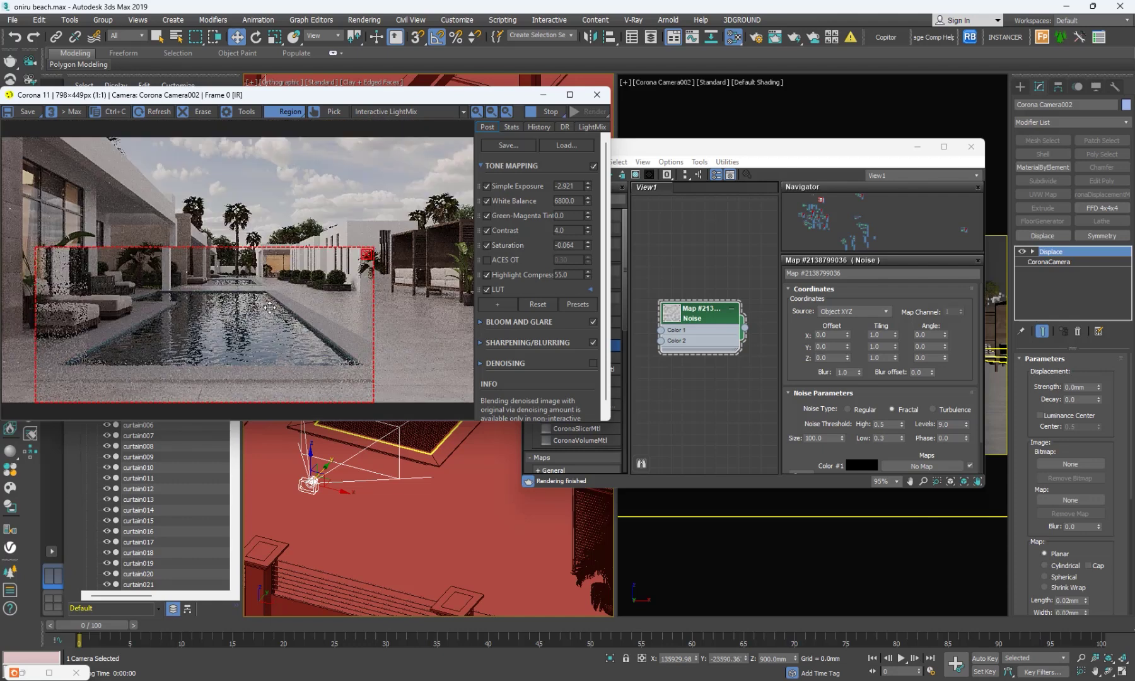
scroll(261, 339, up, 1)
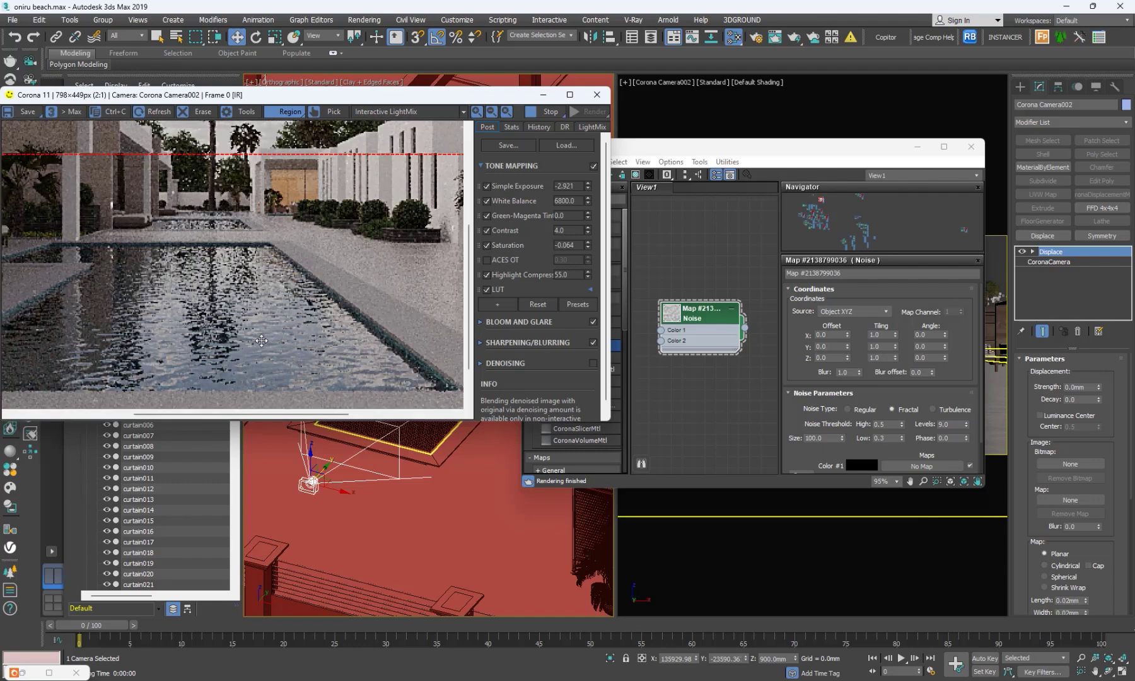
scroll(261, 340, down, 1)
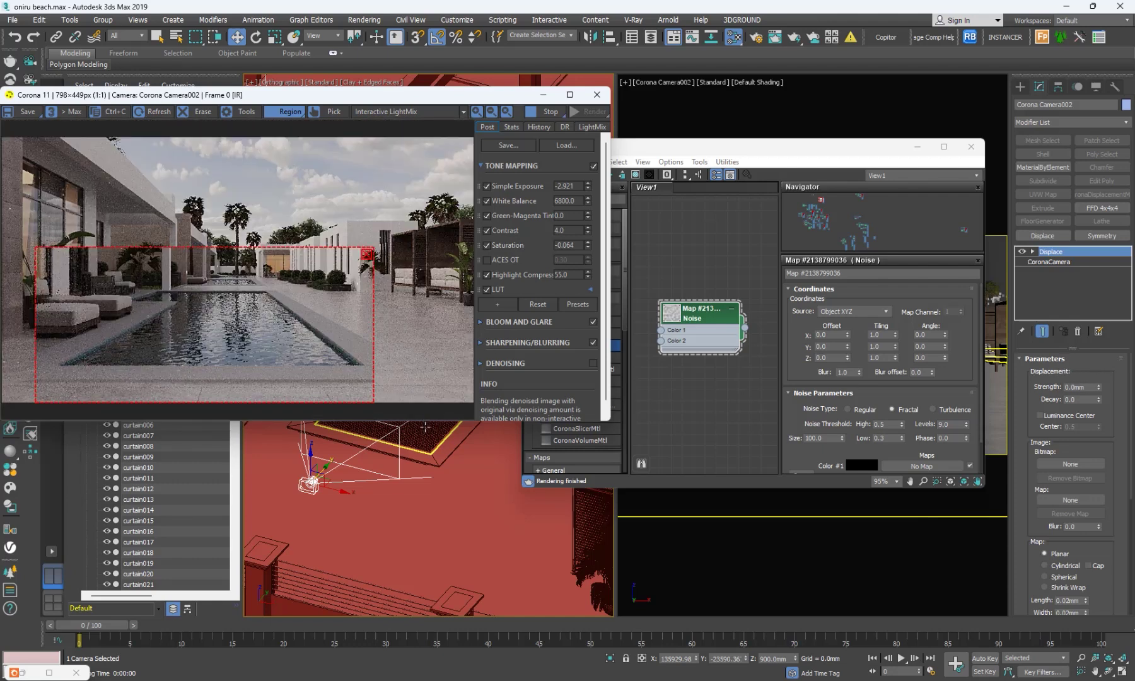
Select the pool water plane, try a Displace strength of 1 mm, and settle on 10 mm
click(425, 428)
double_click(1080, 388)
key(Return)
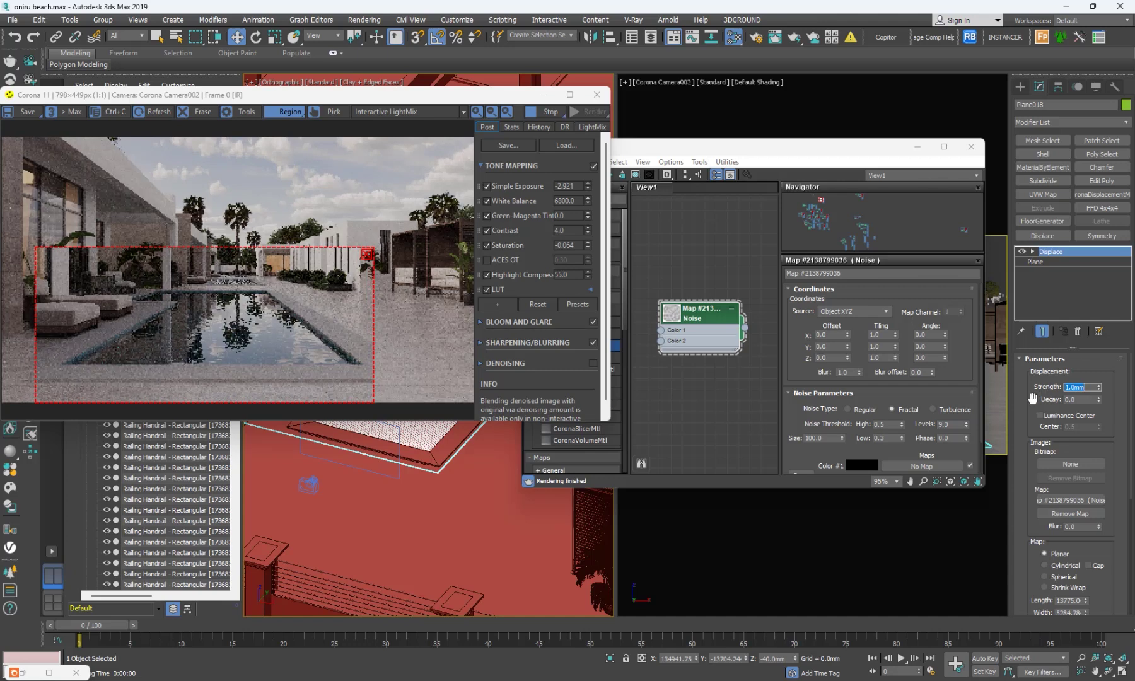
text(10)
key(Return)
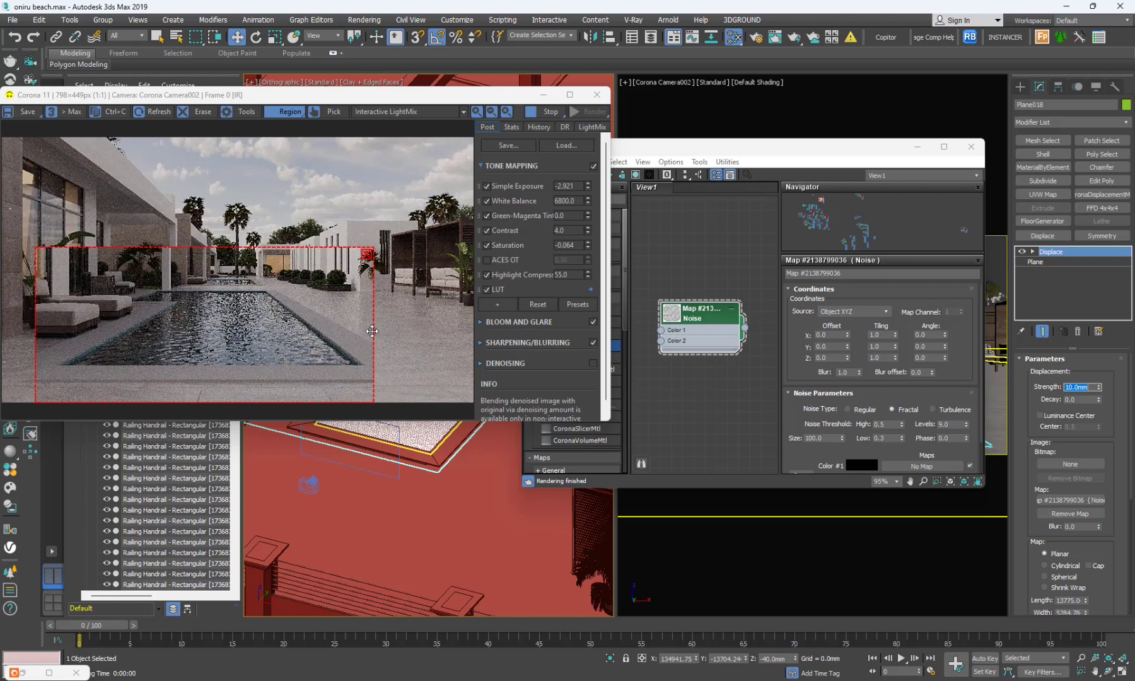
Widen the render region on both sides of the pool and remove it to preview the whole frame
drag(374, 331, 422, 335)
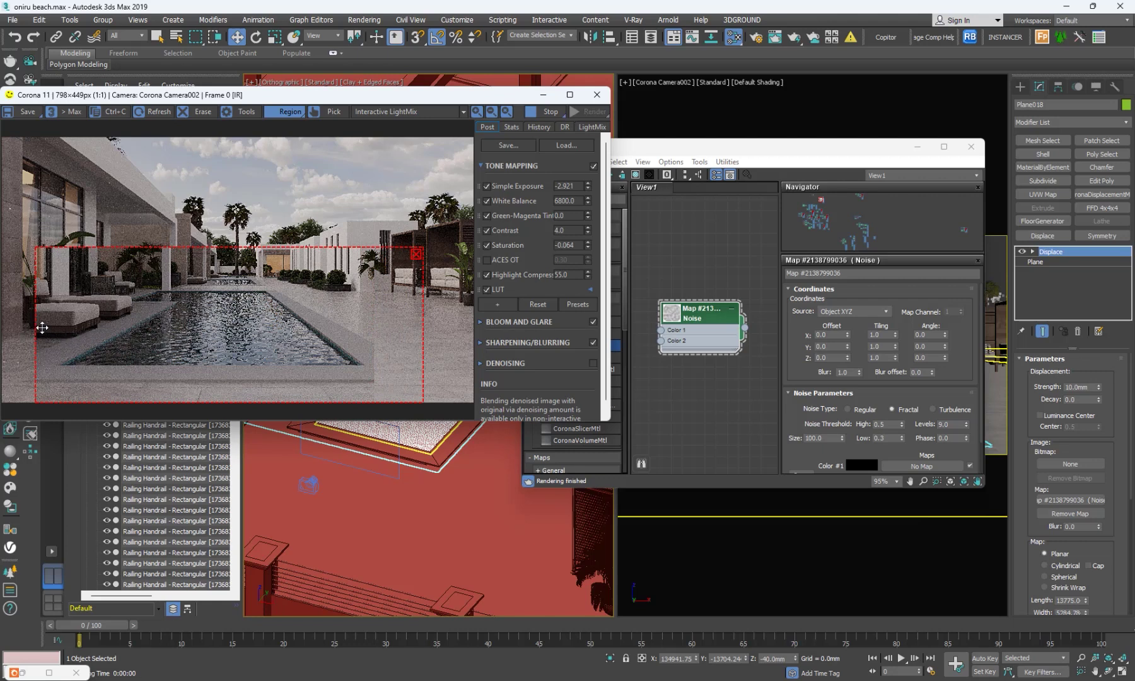
drag(36, 325, 13, 315)
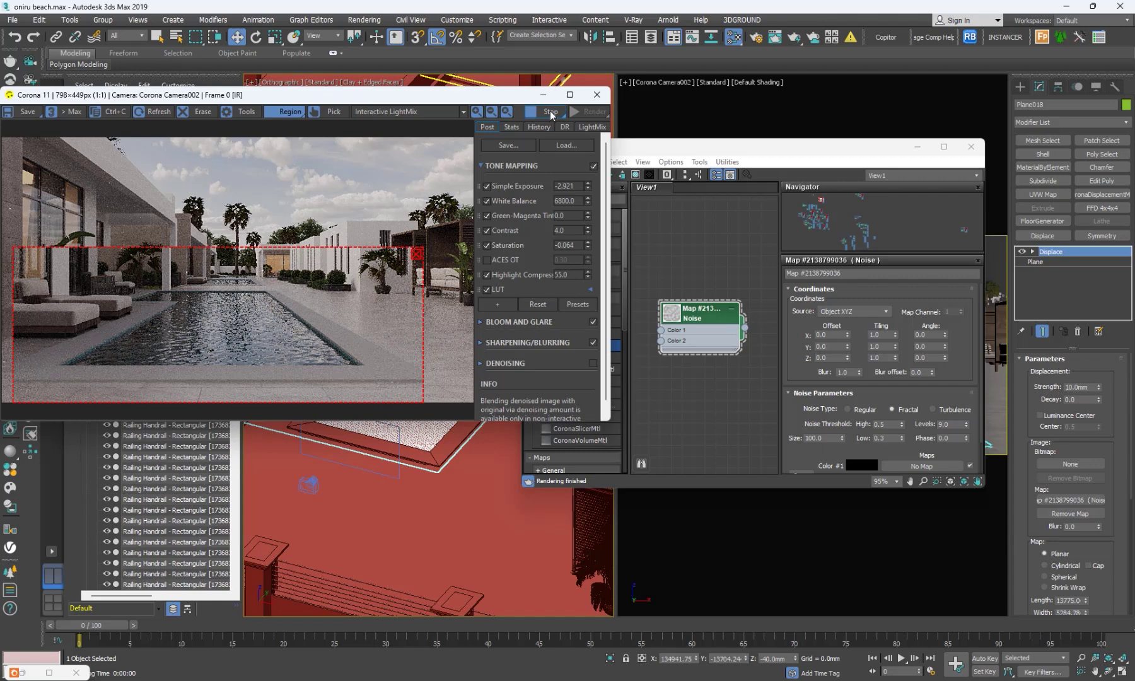
click(417, 253)
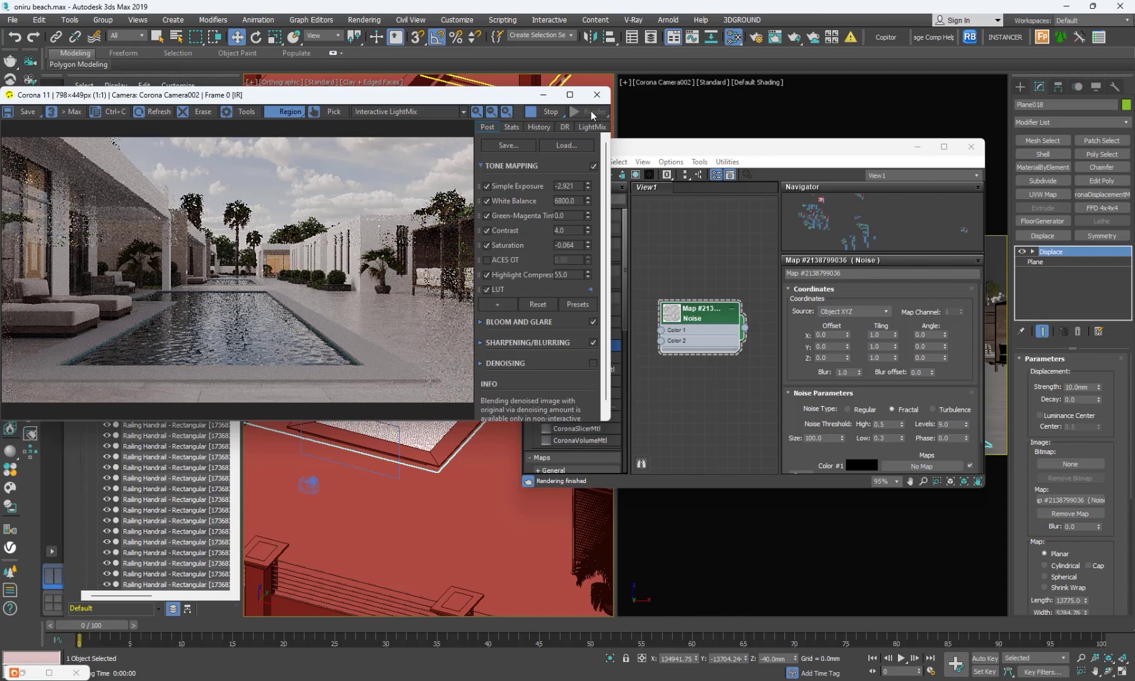
Preview the full frame in a maximized frame buffer, stop the interactive render and restore the window
click(571, 96)
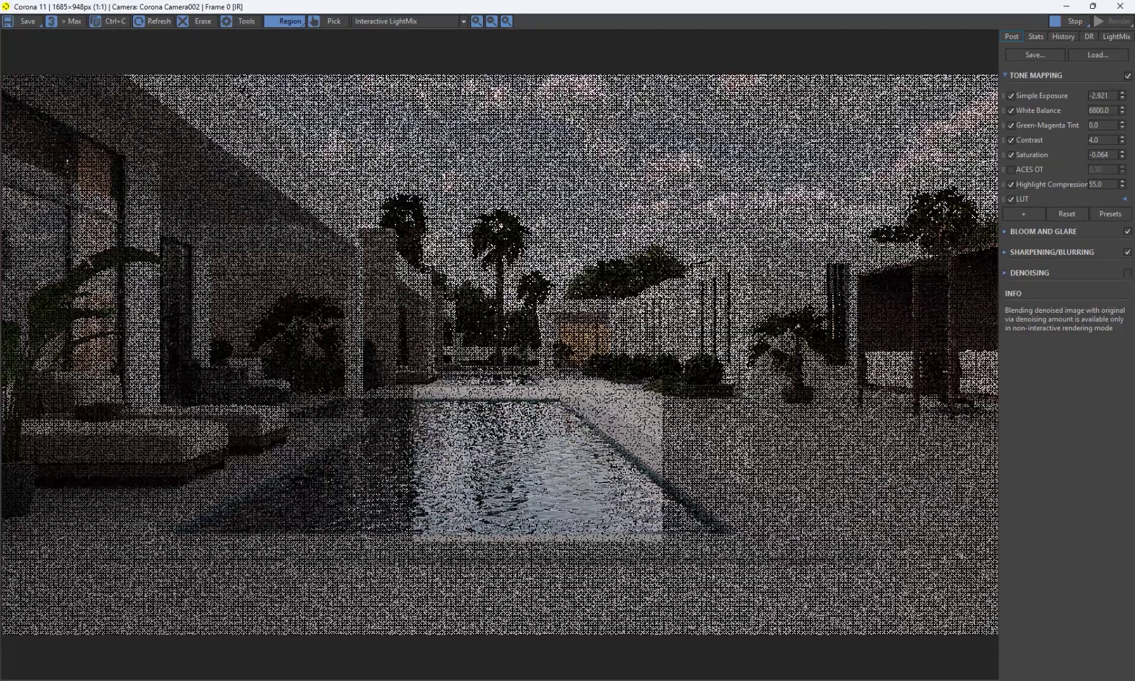
click(1071, 22)
click(1093, 6)
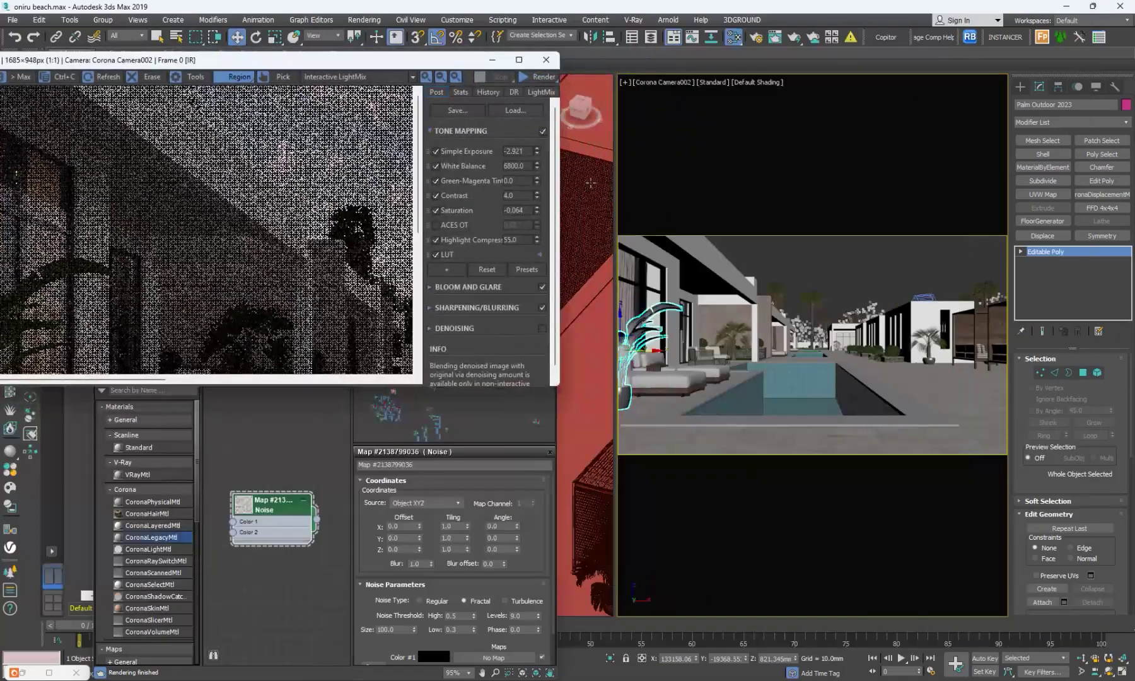
Review the output size, progressive rendering limits and denoising settings in the Corona render setup
click(757, 37)
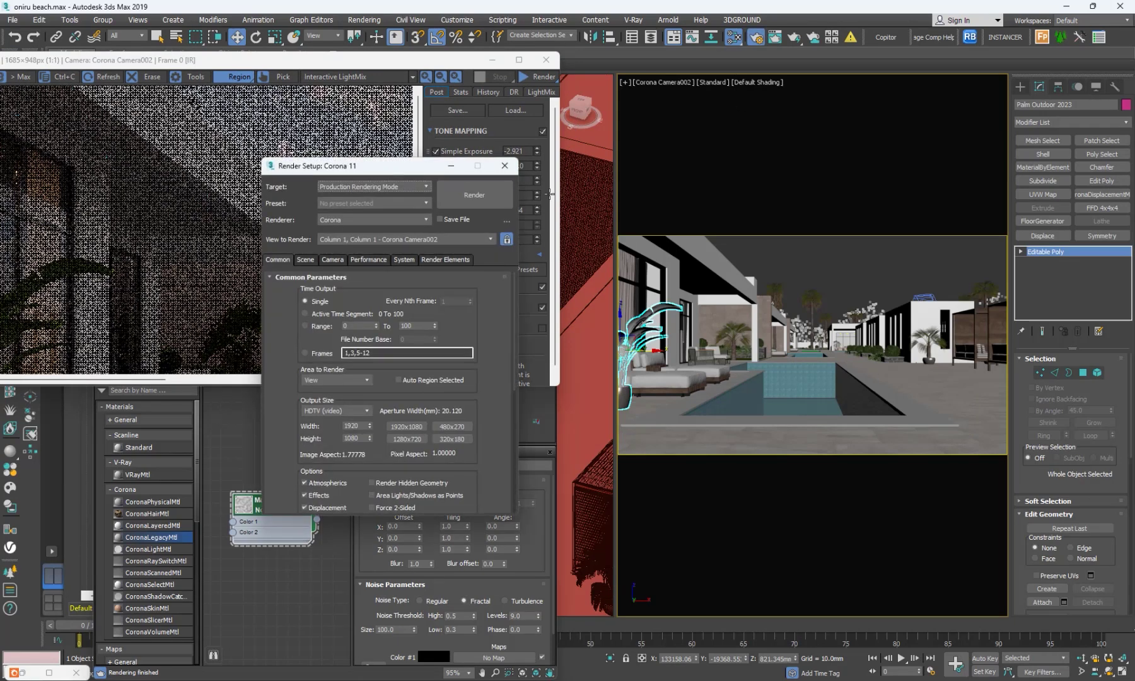
click(306, 260)
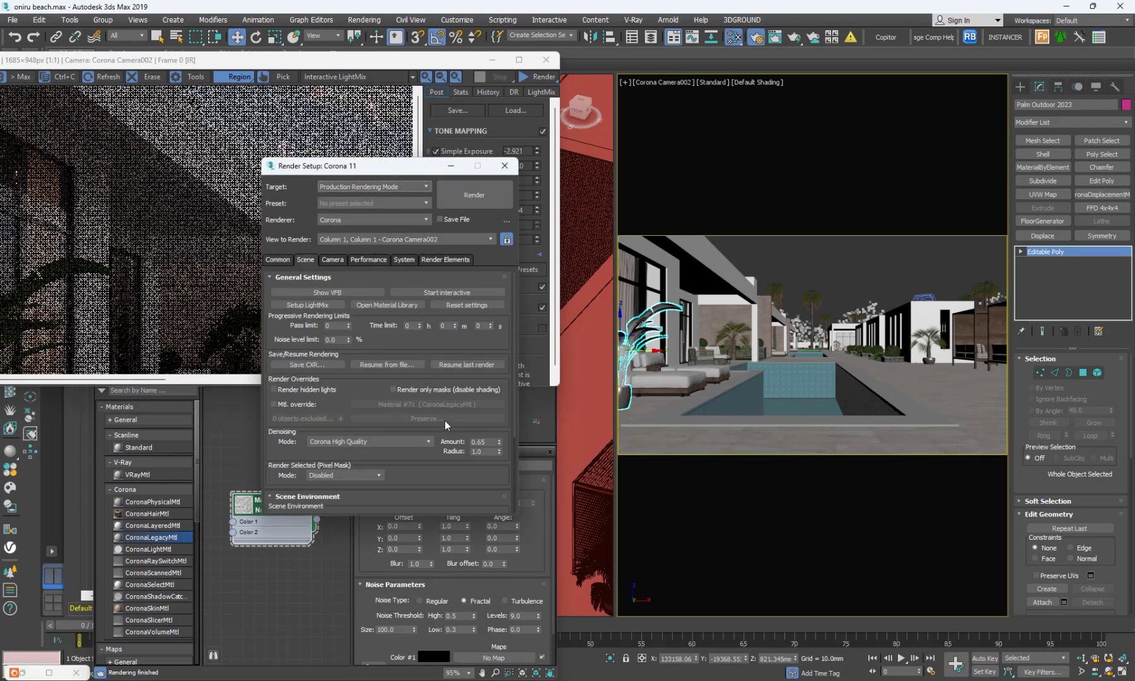
click(279, 260)
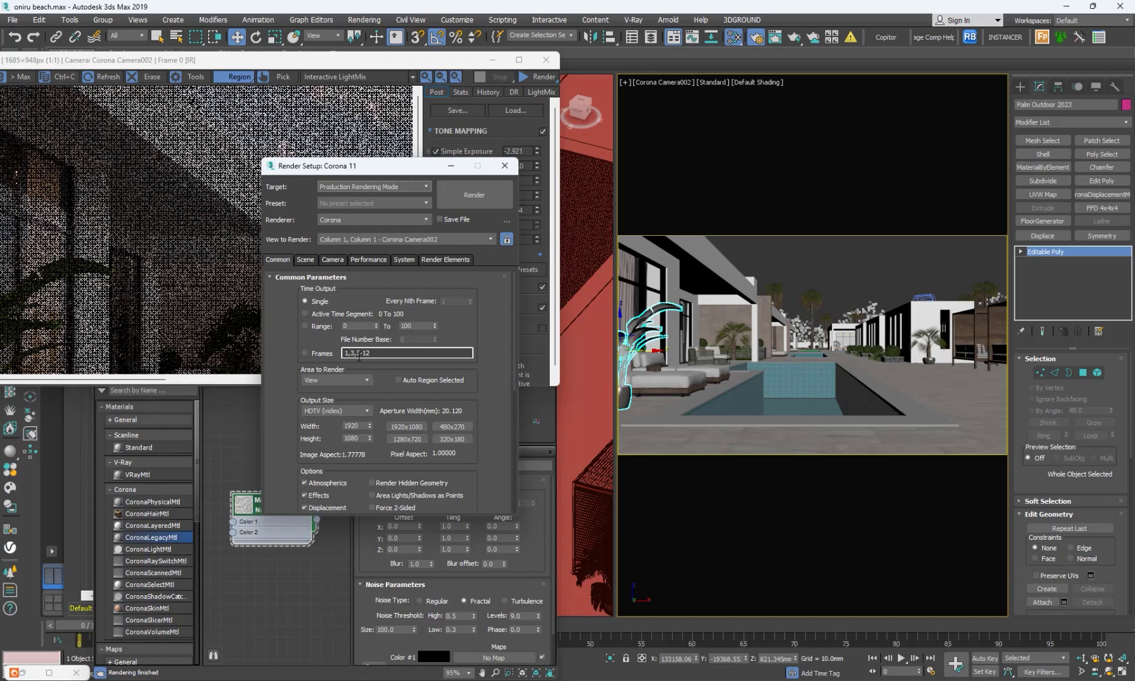
click(315, 261)
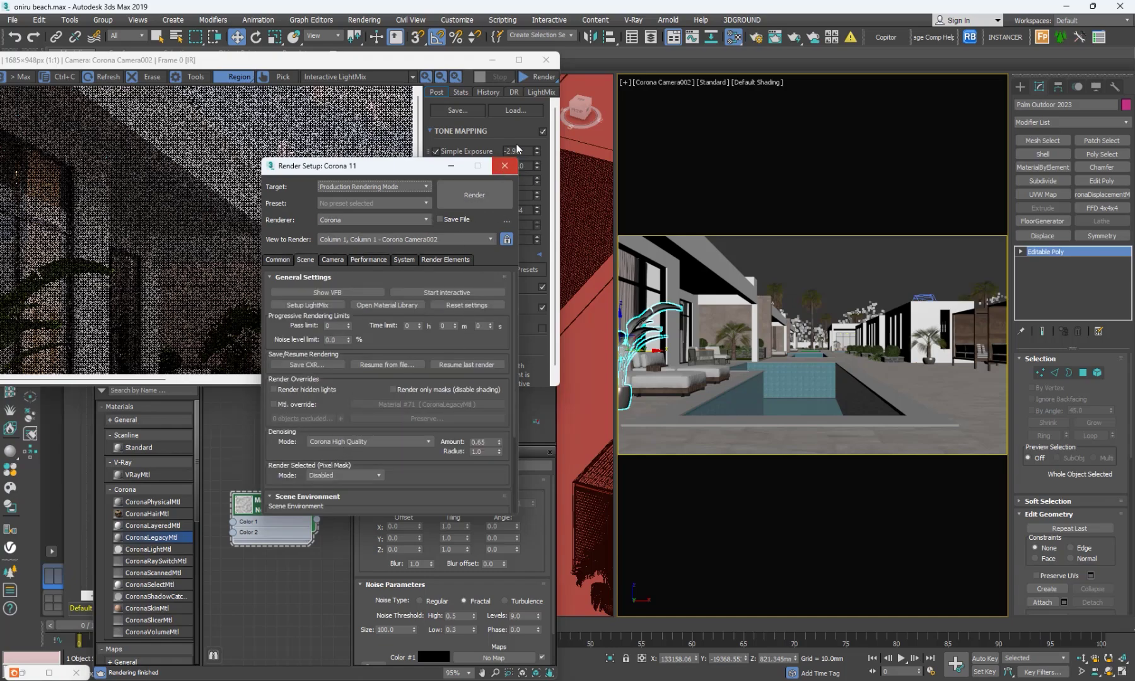
click(504, 166)
click(519, 59)
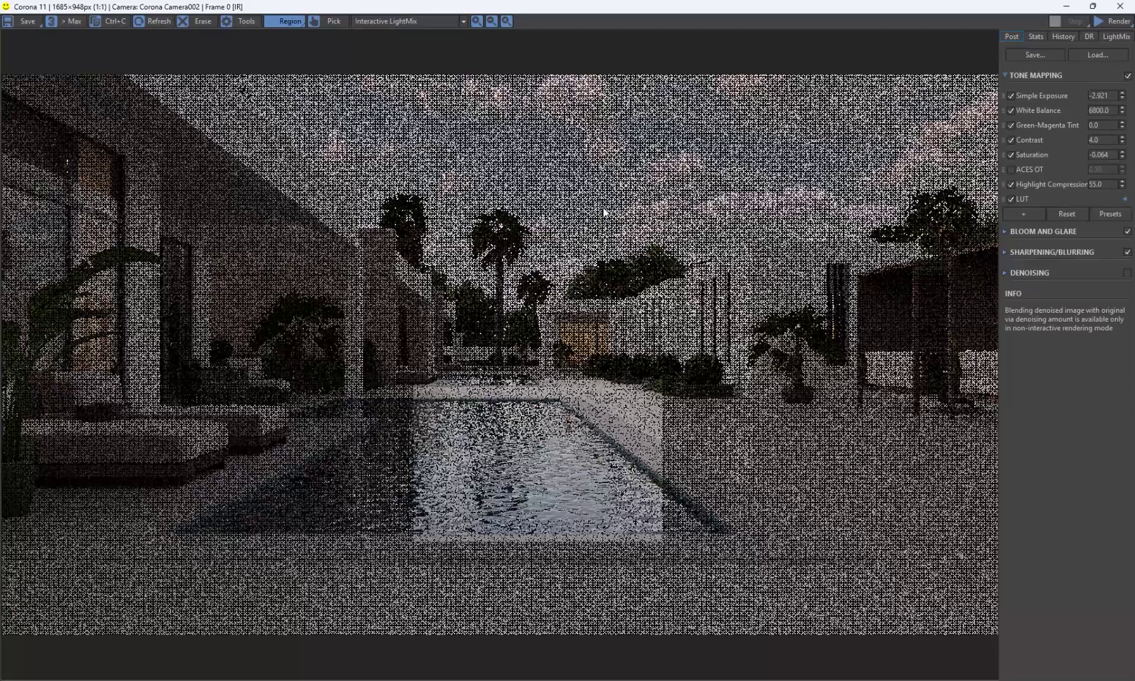
click(1092, 6)
Review the render setup's system and performance settings, including displacement and the caustics solver options
click(764, 39)
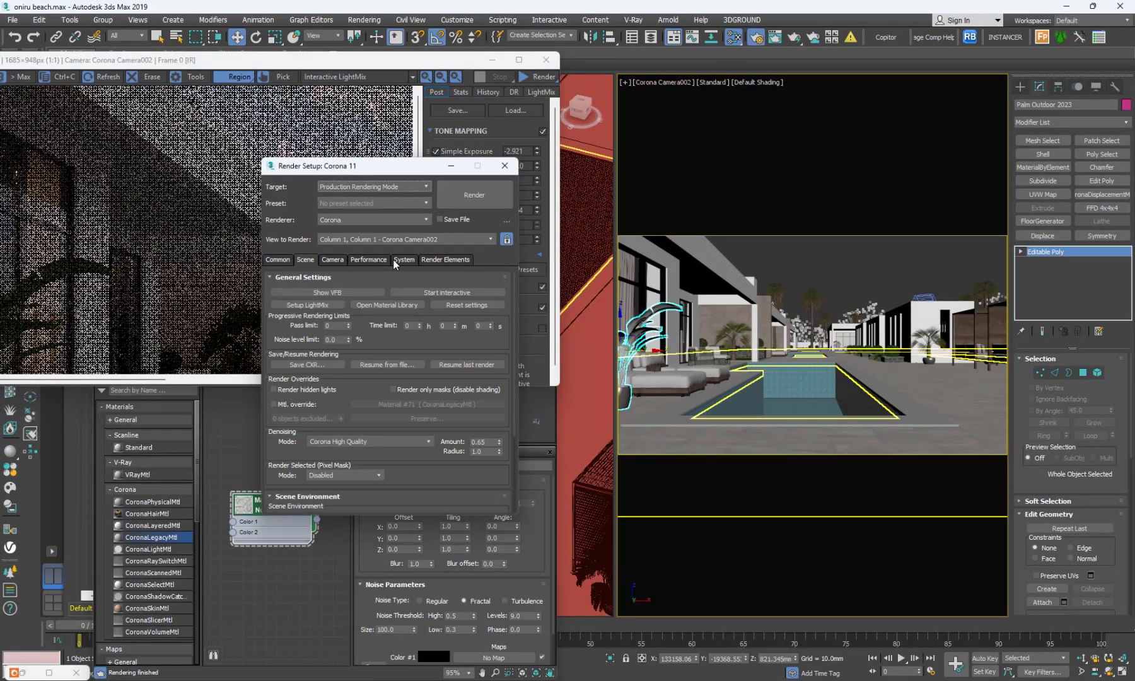
click(409, 262)
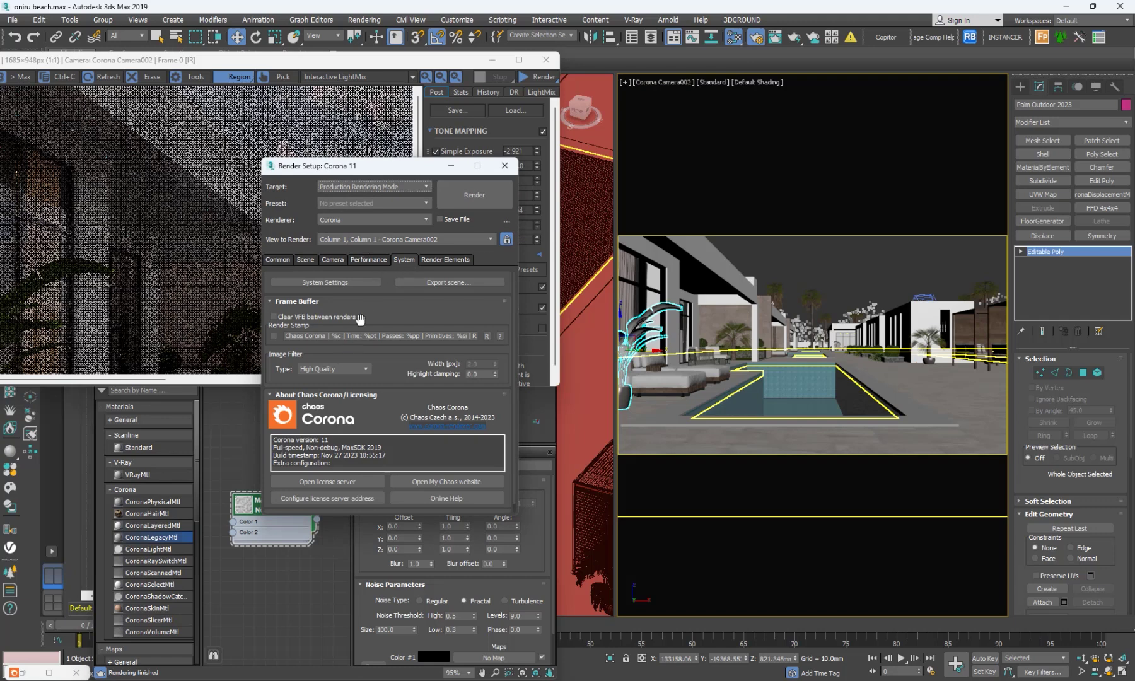
click(375, 264)
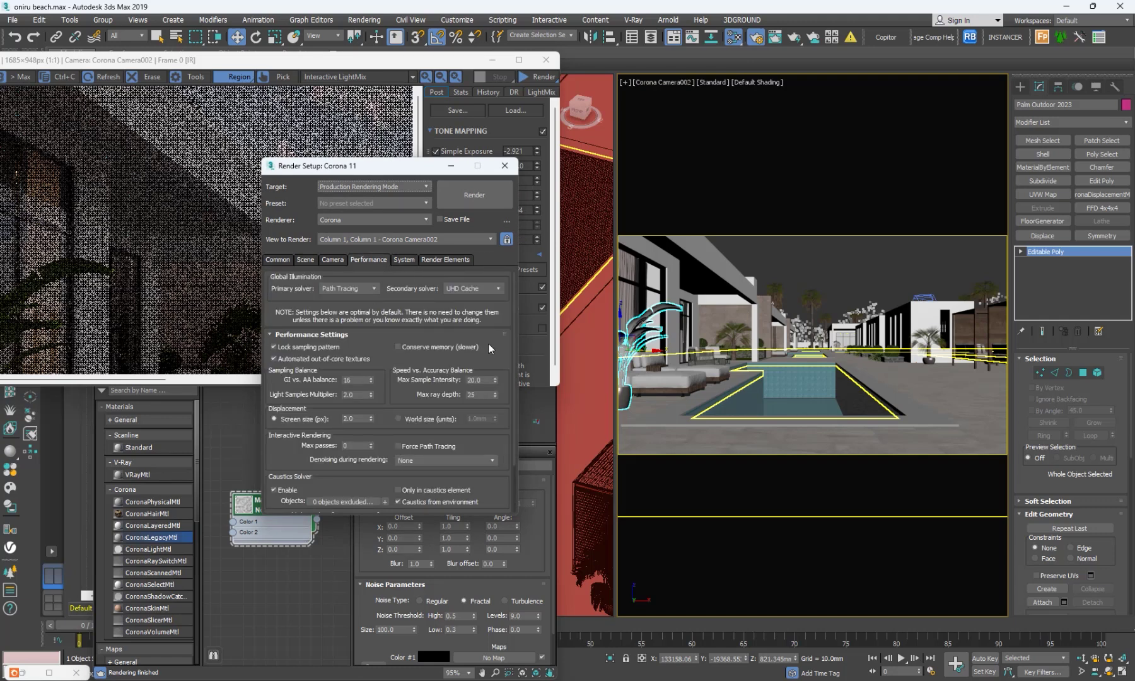
scroll(502, 342, down, 3)
scroll(508, 424, down, 1)
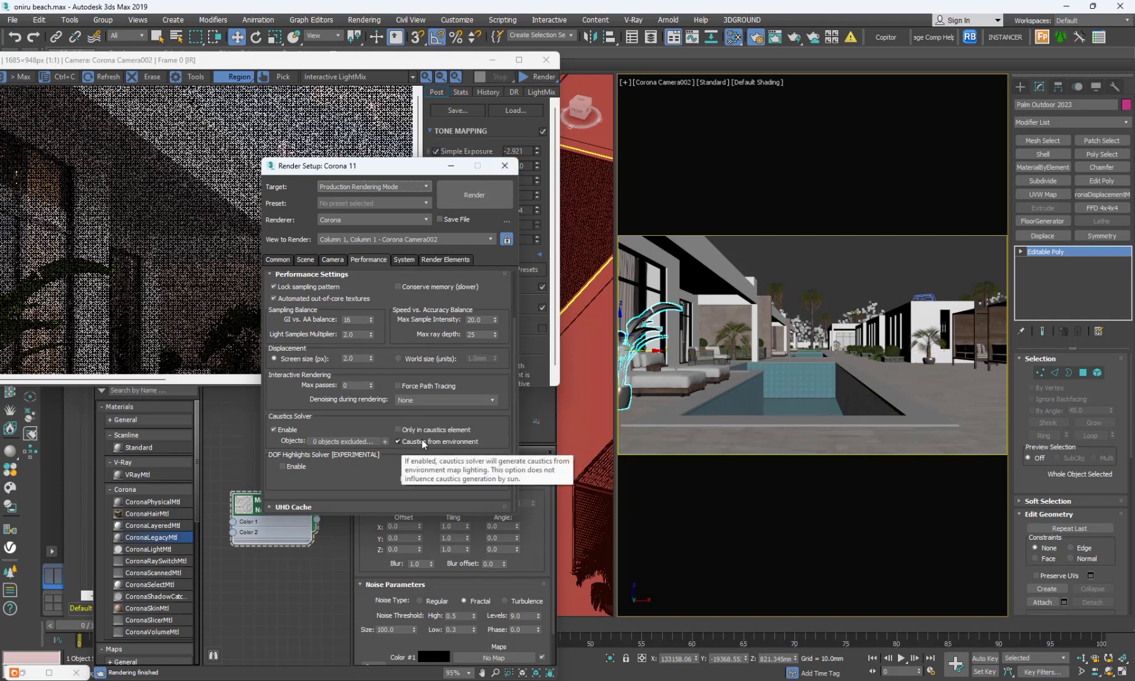
click(503, 166)
click(503, 166)
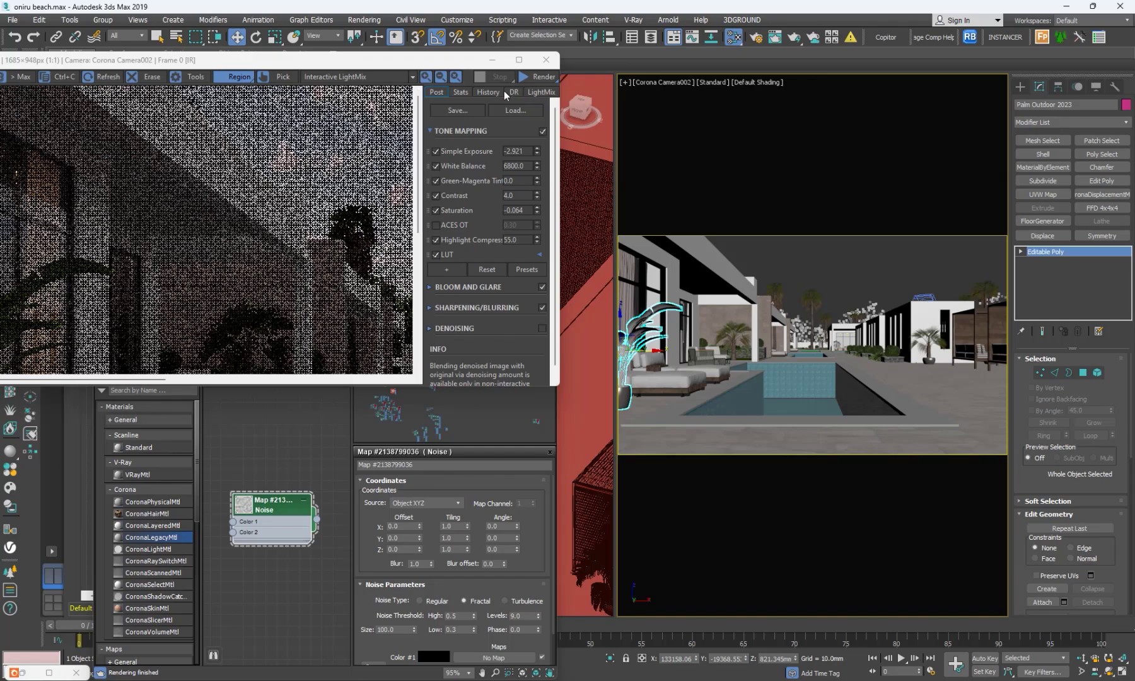
Maximize the frame buffer and start a production render of the camera view
click(520, 59)
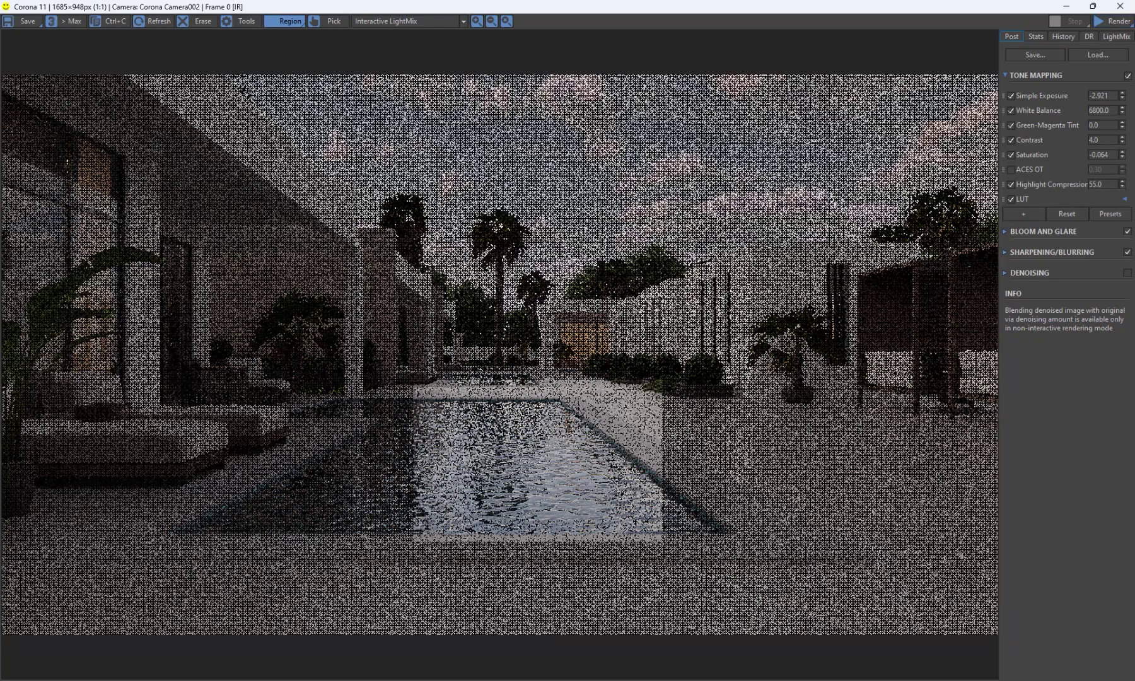
click(1114, 26)
click(1071, 21)
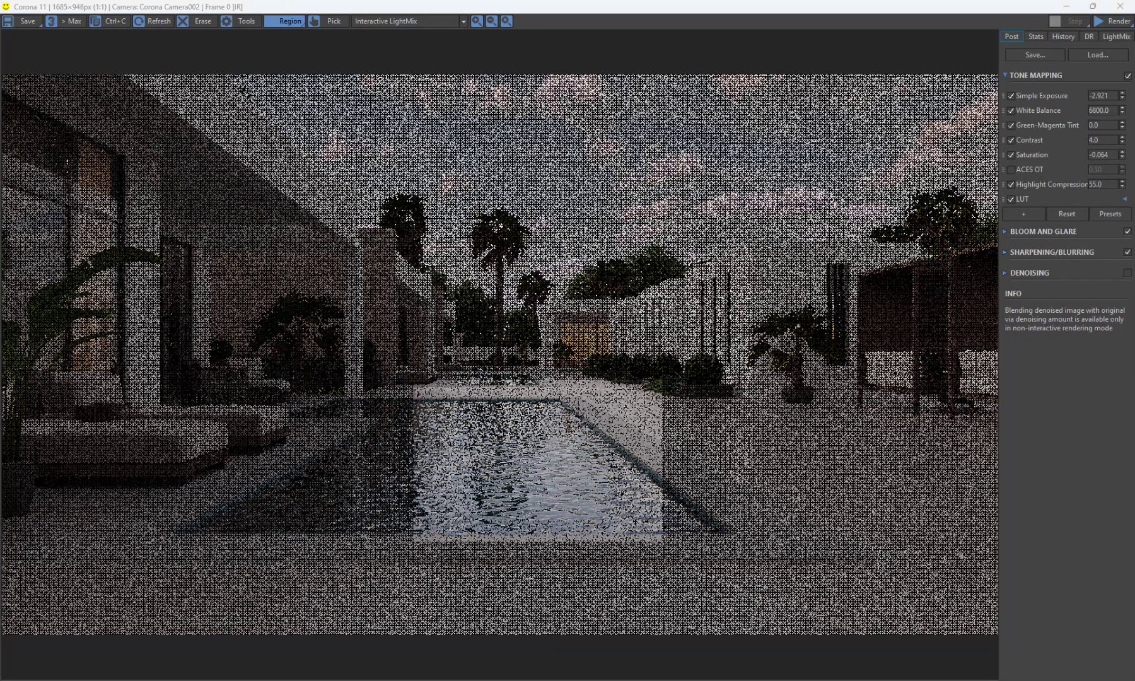